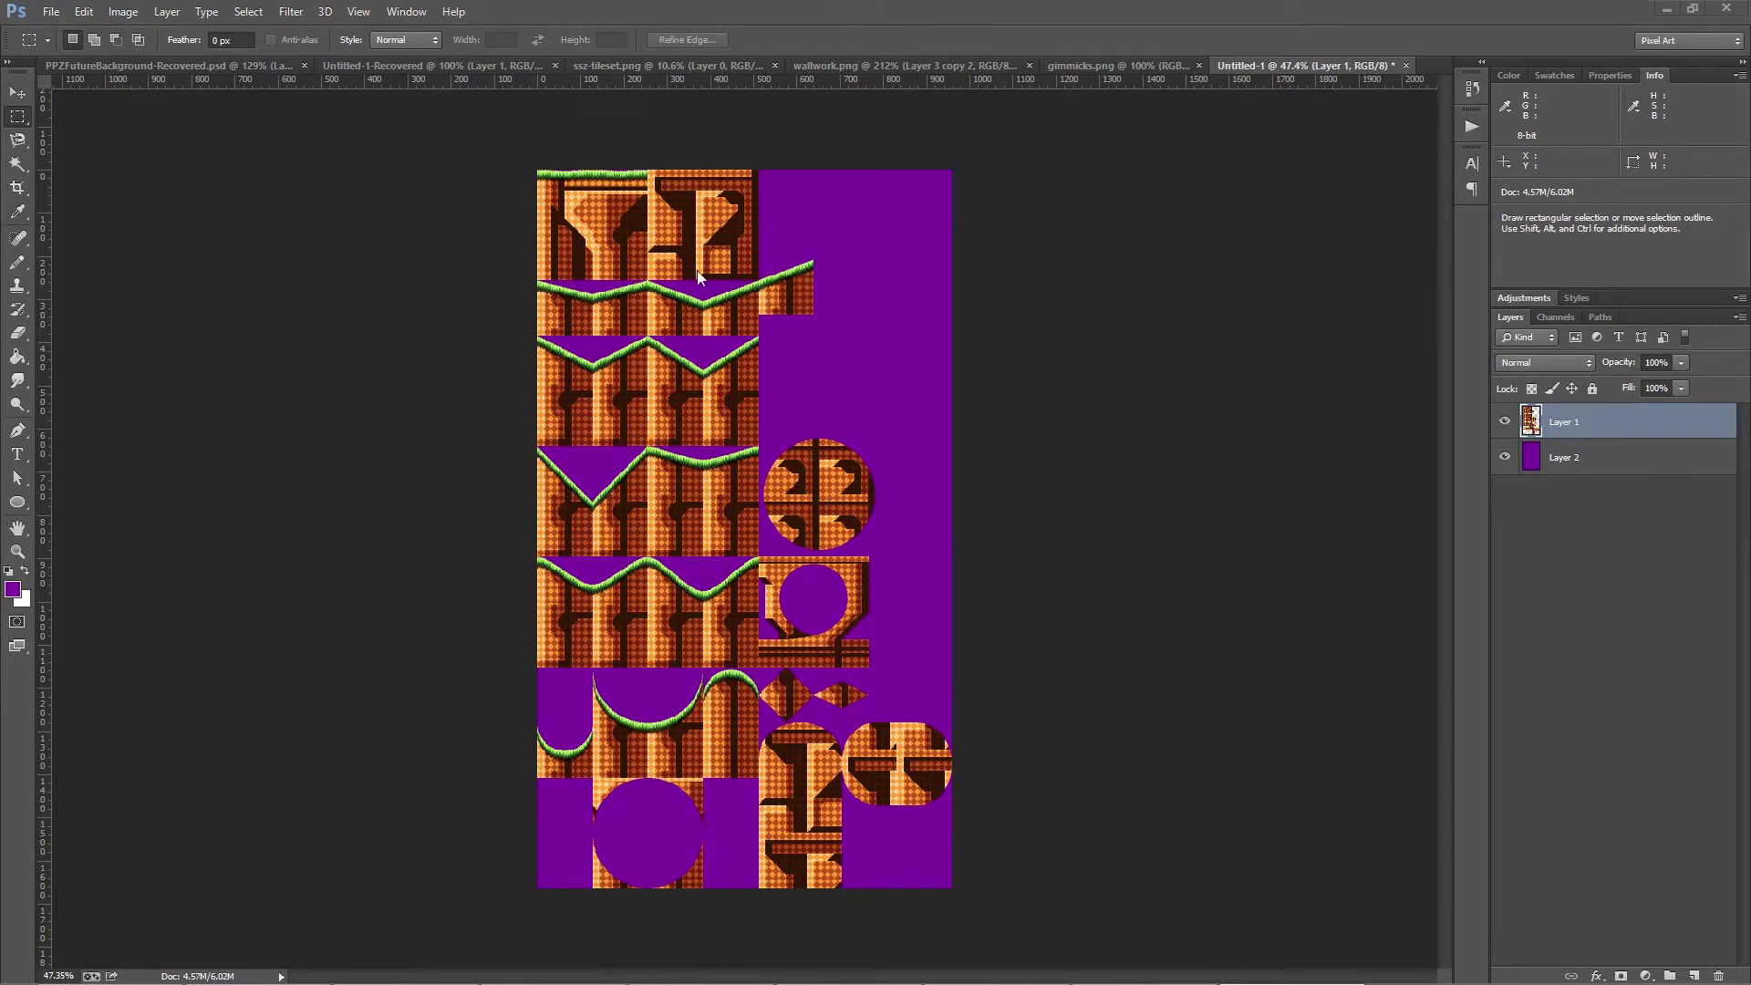
Open Edit > Preferences > General and go to Units & Rulers, with rulers in Pixels.
left_click(82, 12)
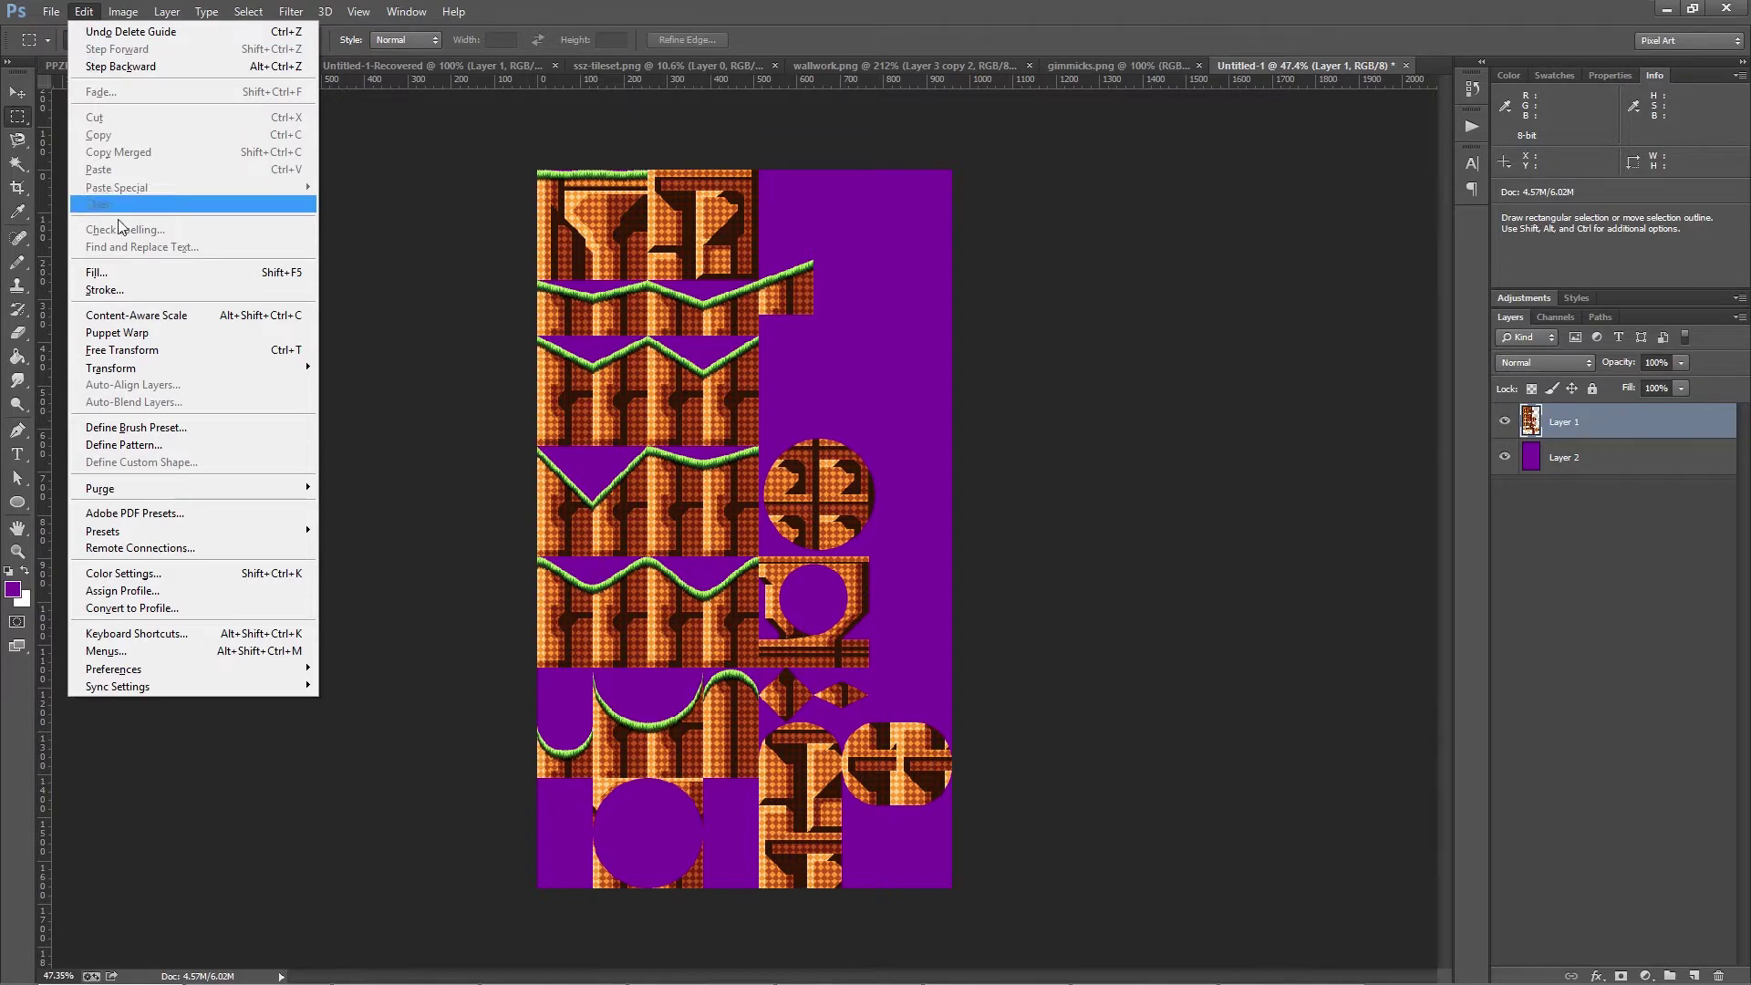
mouse_move(288, 675)
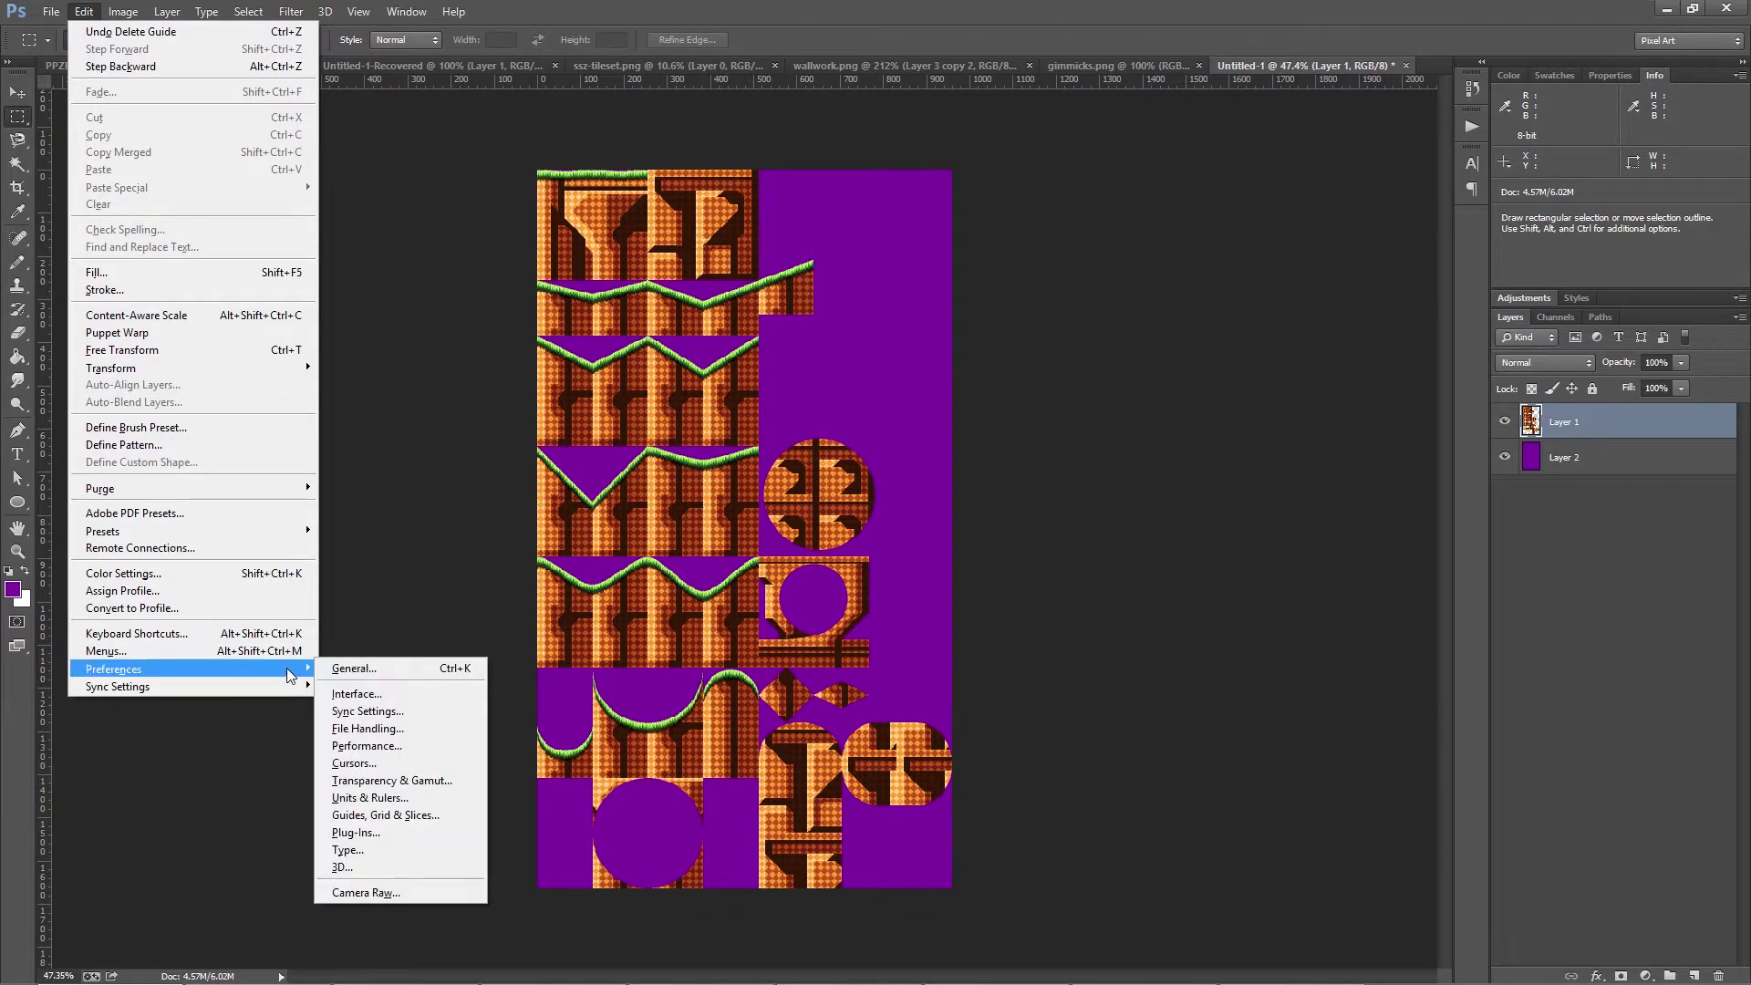
left_click(350, 670)
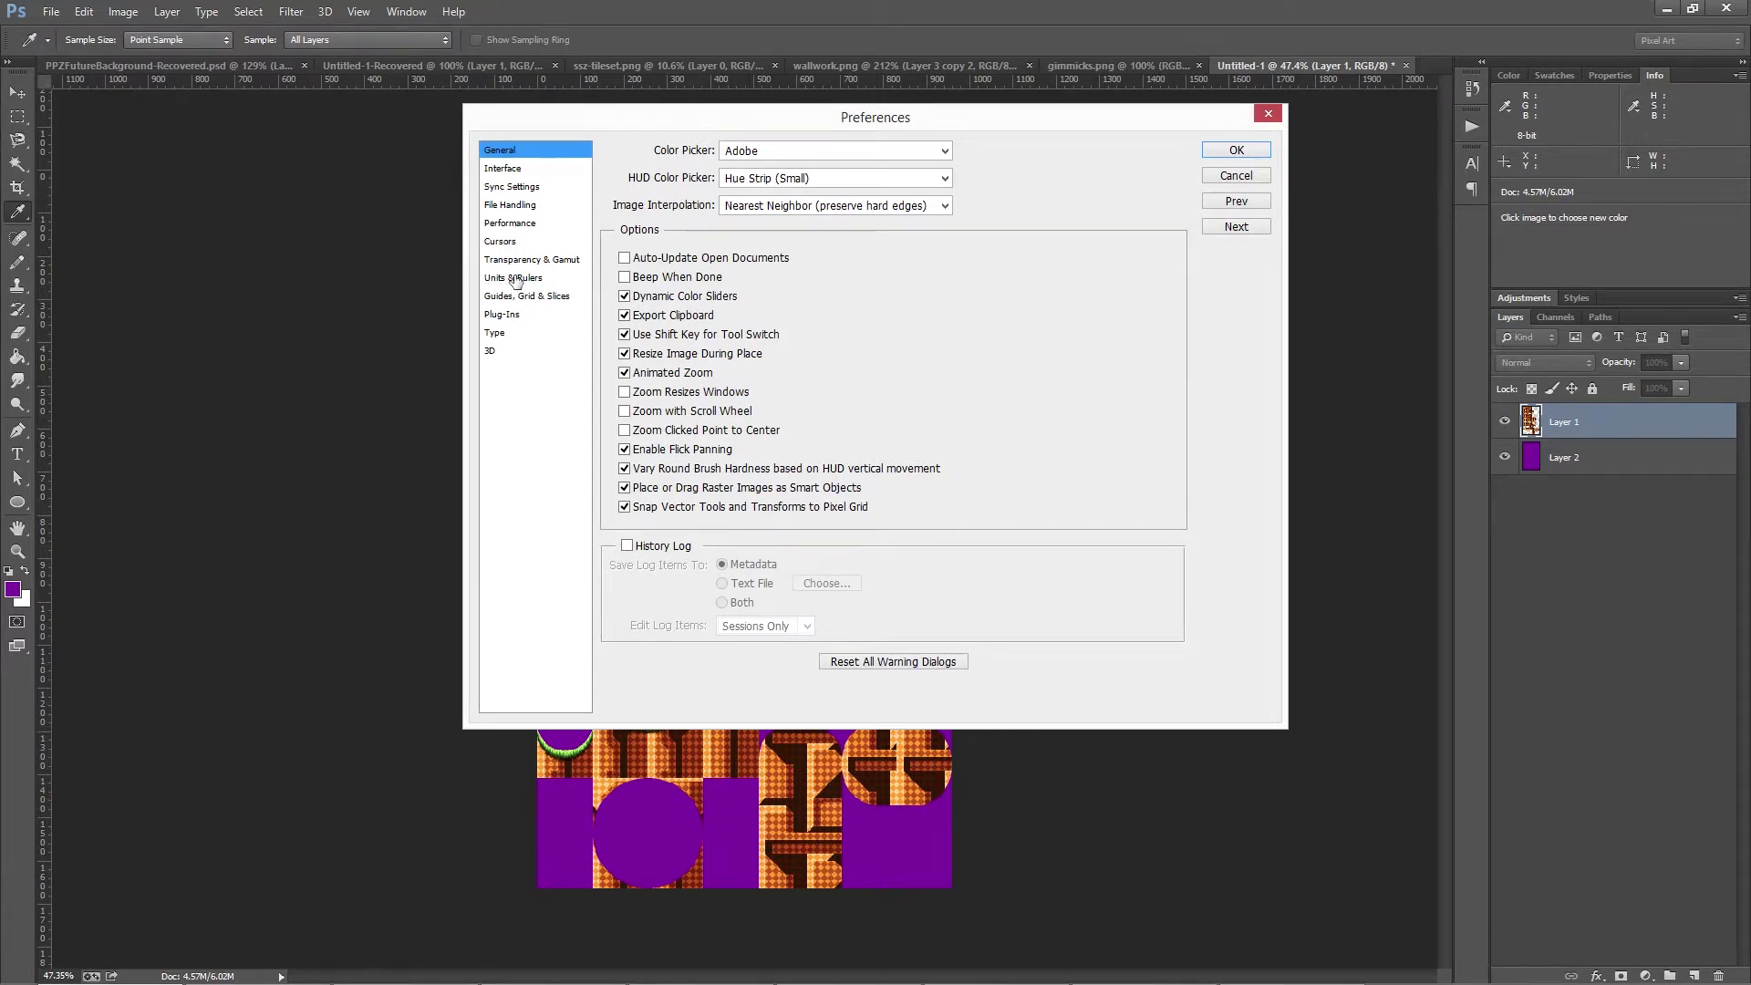
left_click(516, 280)
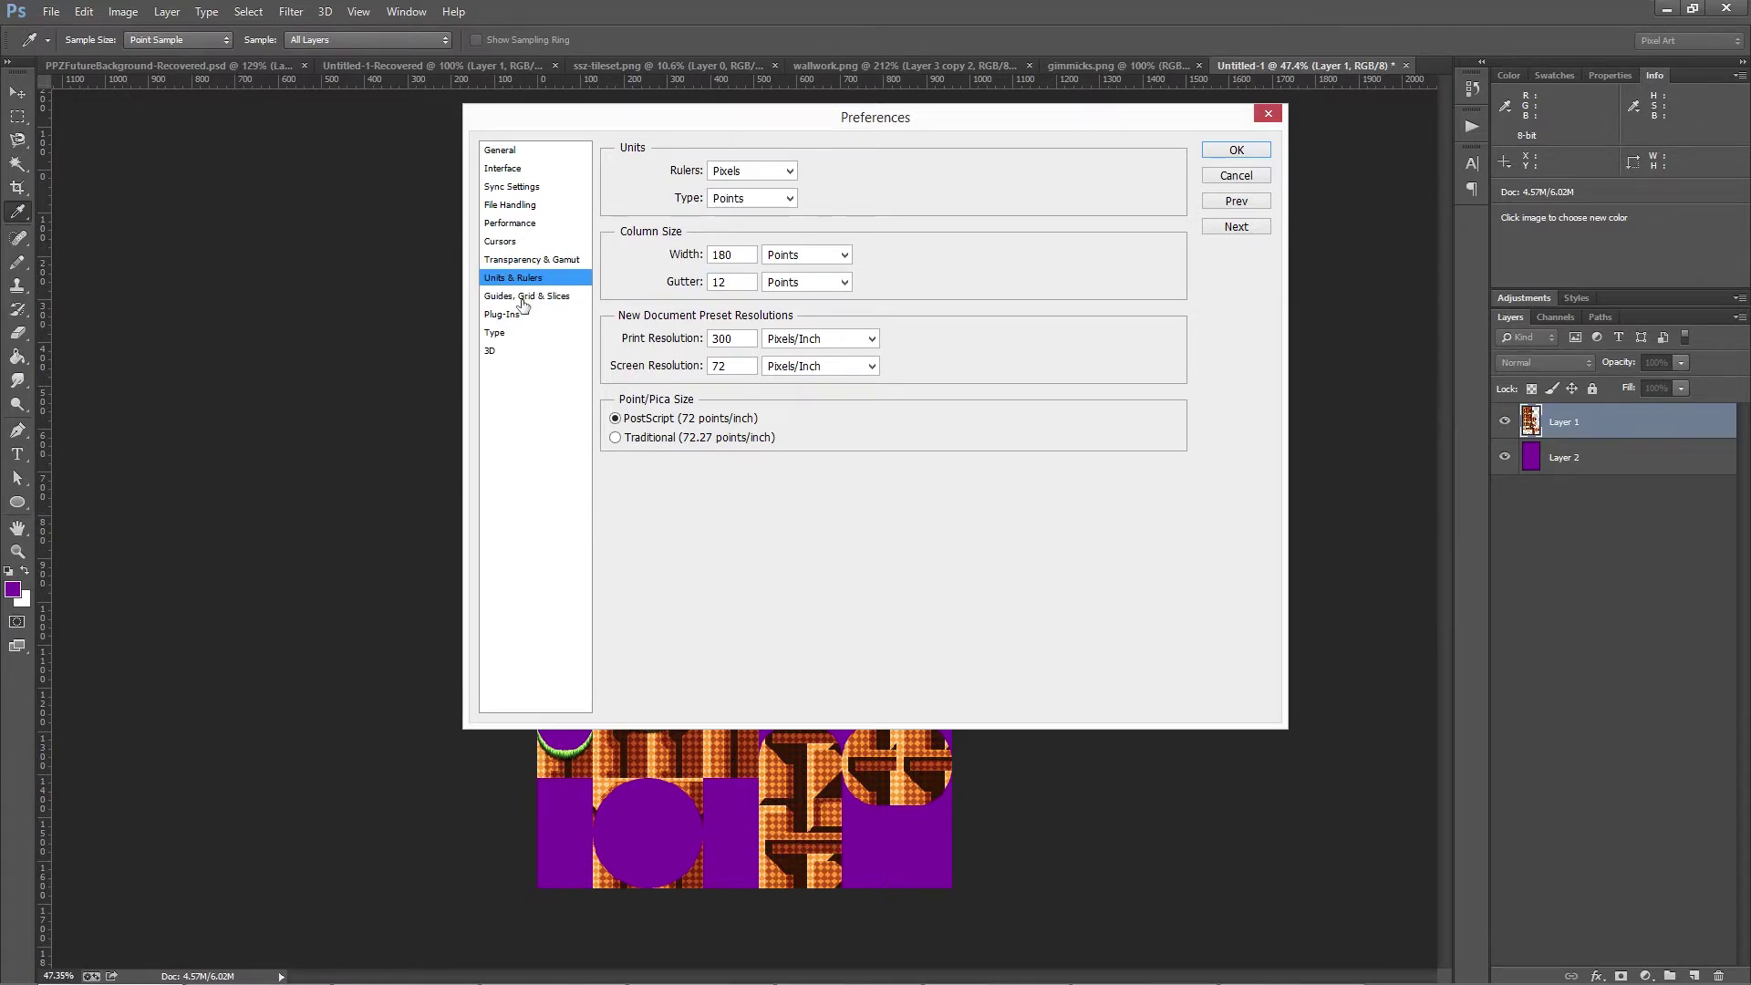
In Guides, Grid & Slices, set a gridline every 256 pixels with 16 subdivisions and confirm.
left_click(522, 301)
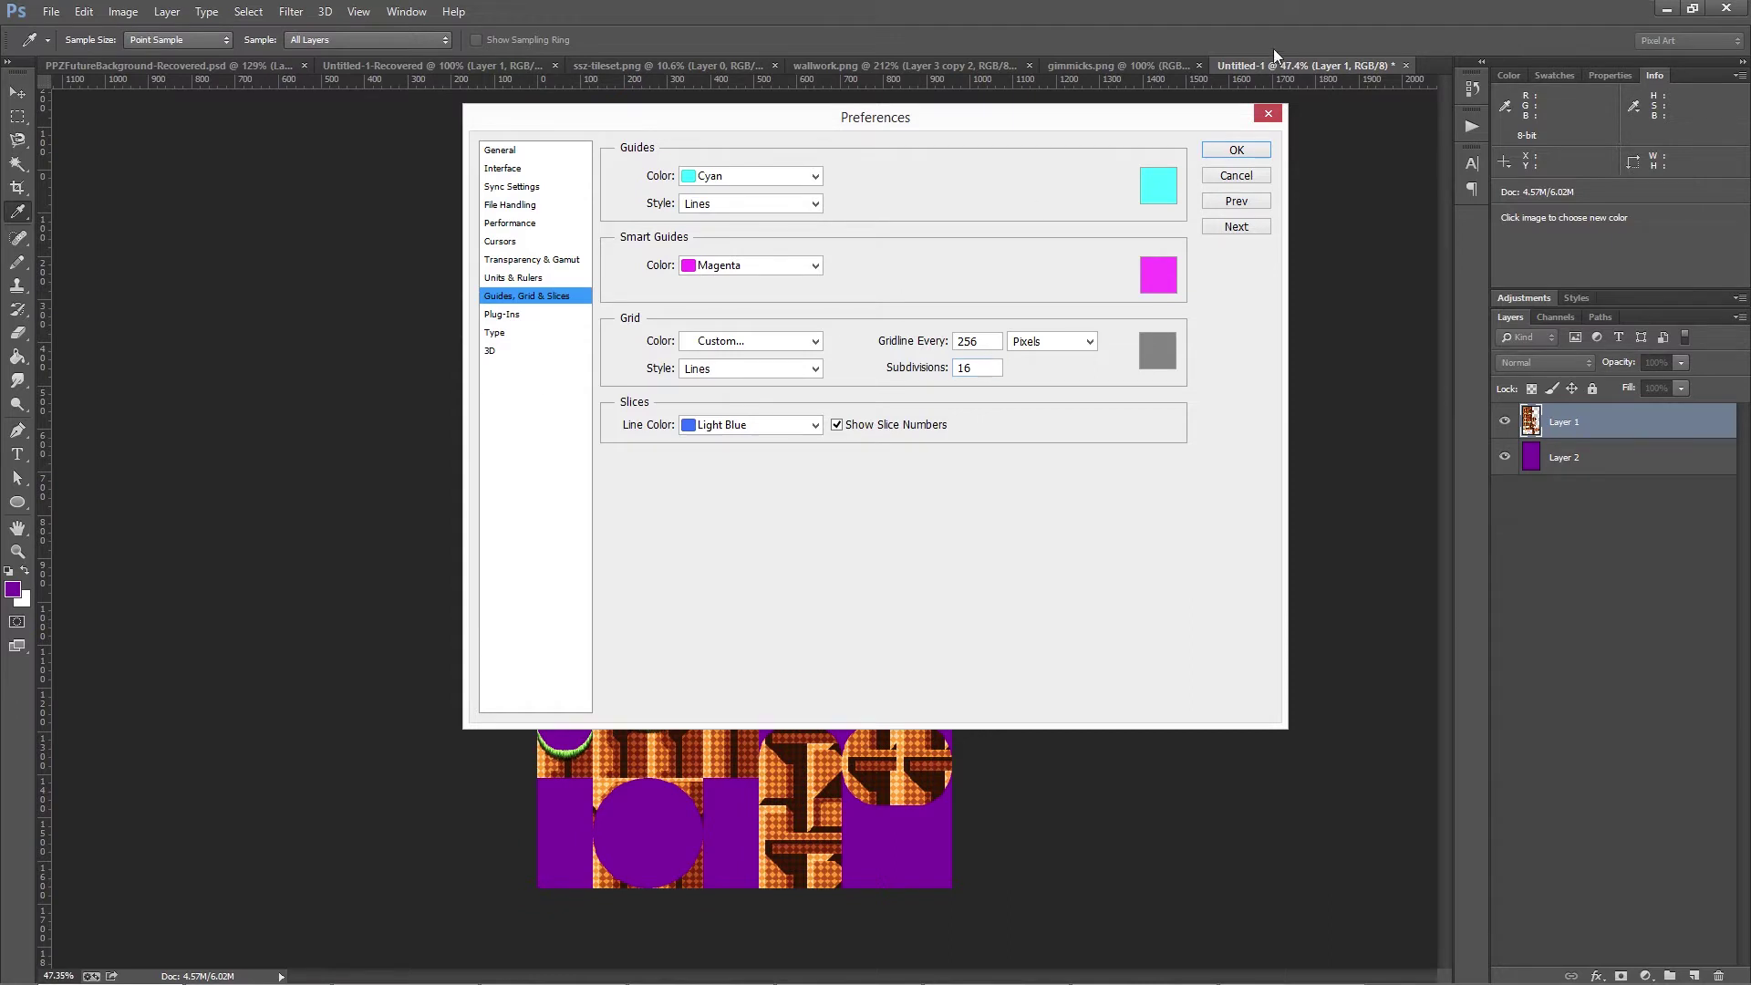
left_click(1236, 149)
key("m")
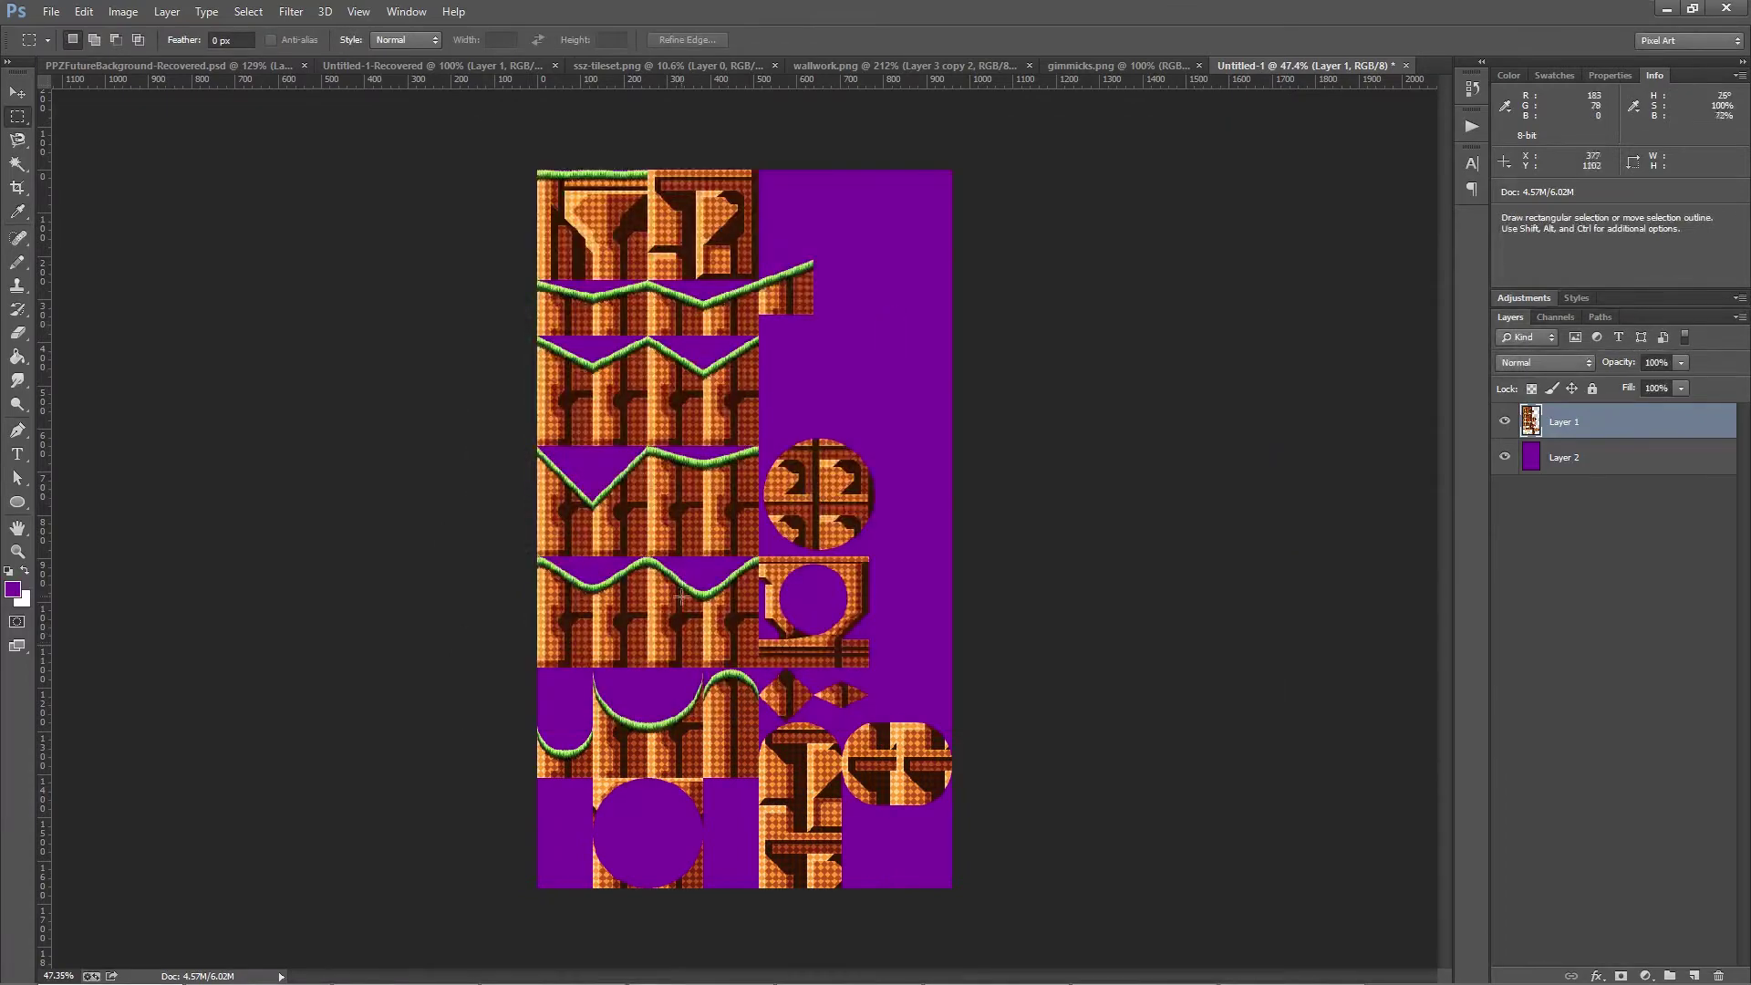
Zoom in on the tile sheet and enable View > Extras so the grid can appear.
key("ctrl+plus")
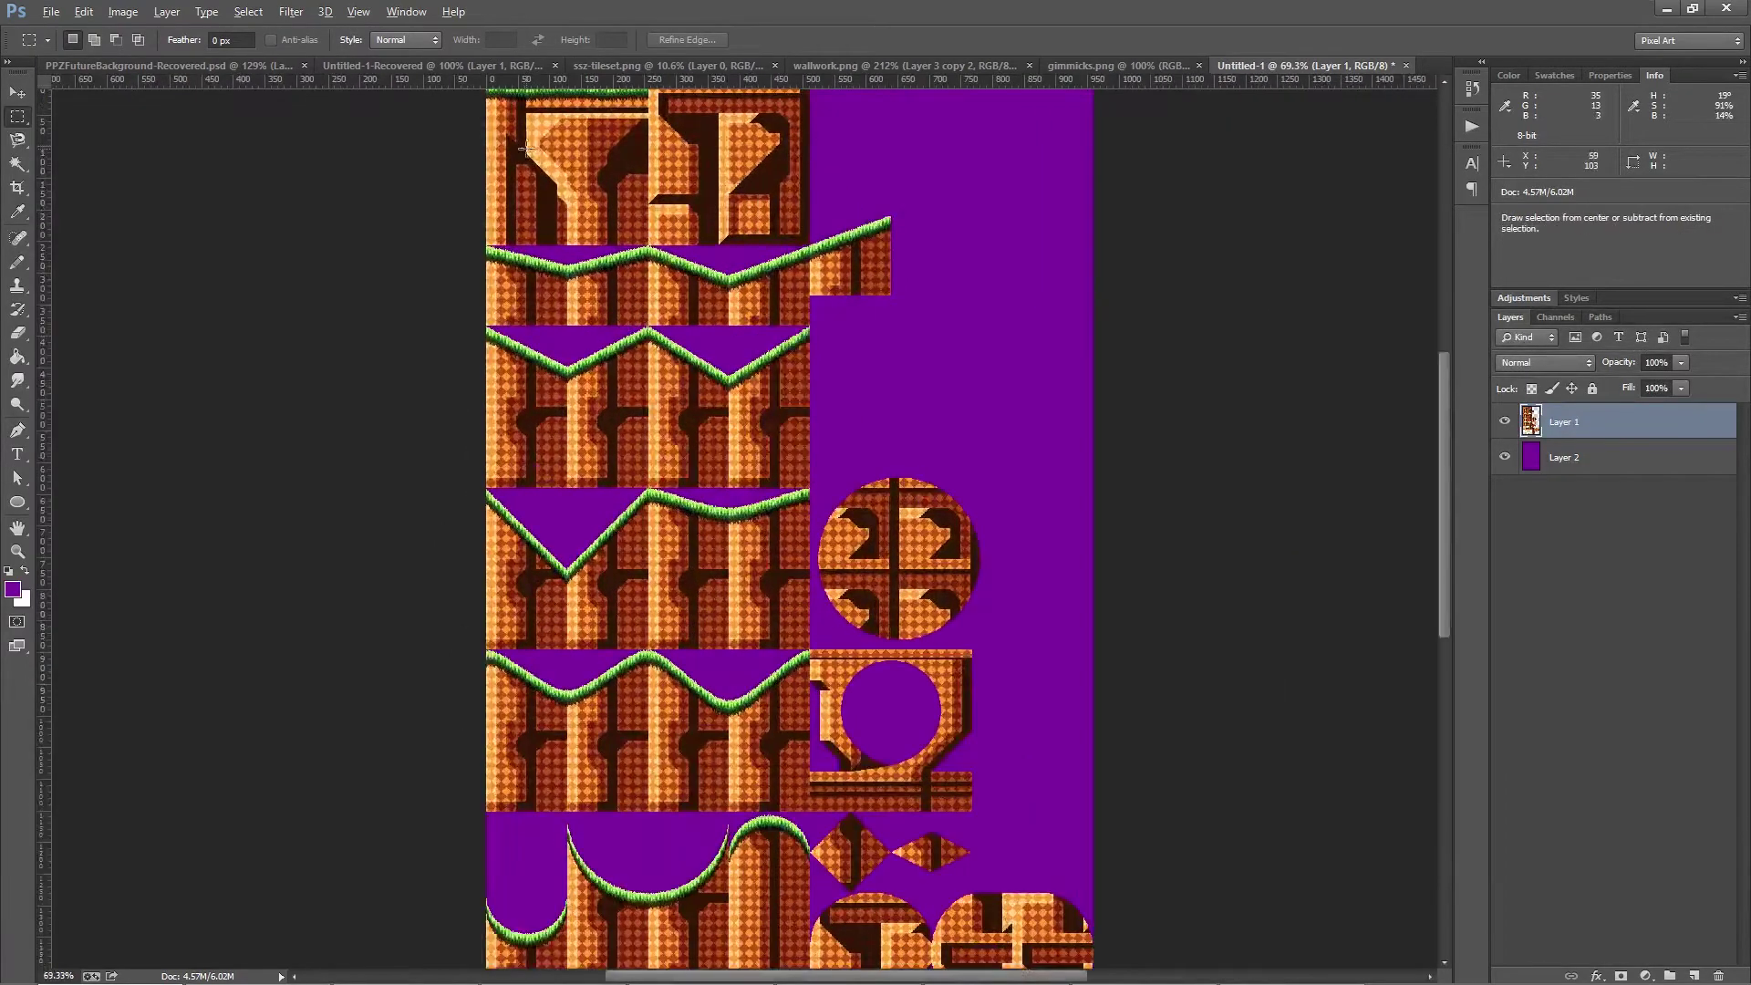
left_click_drag(600, 185, 593, 292)
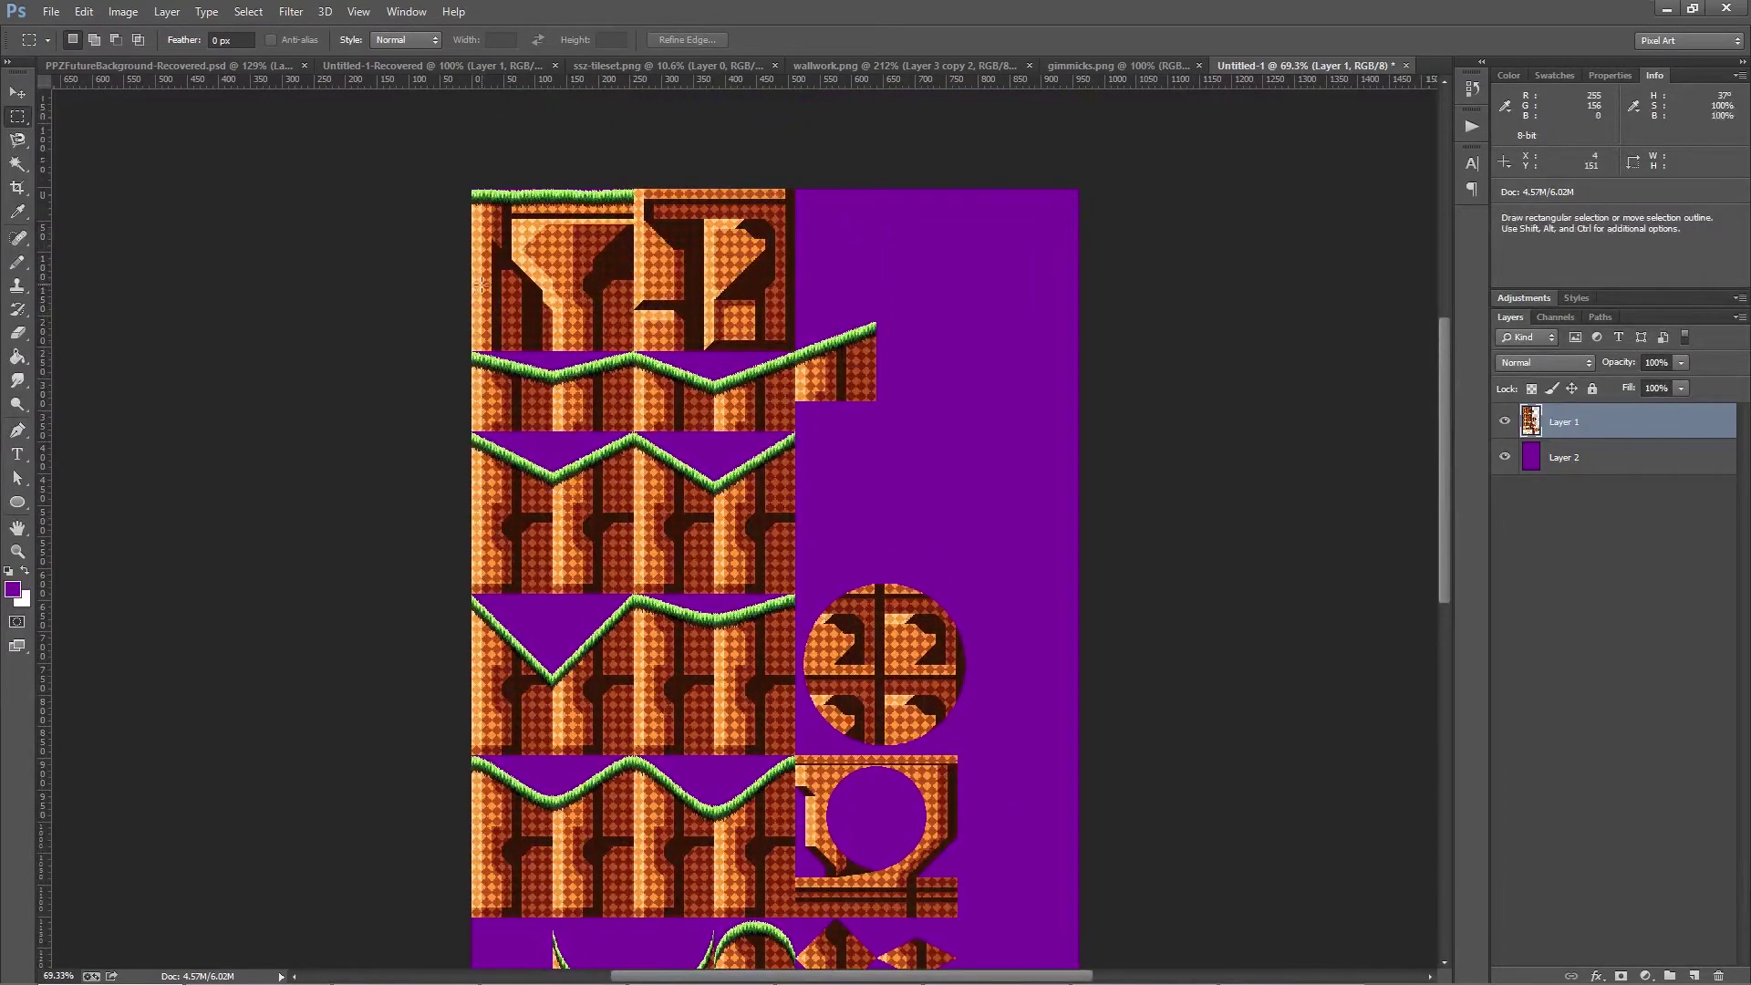
left_click(358, 13)
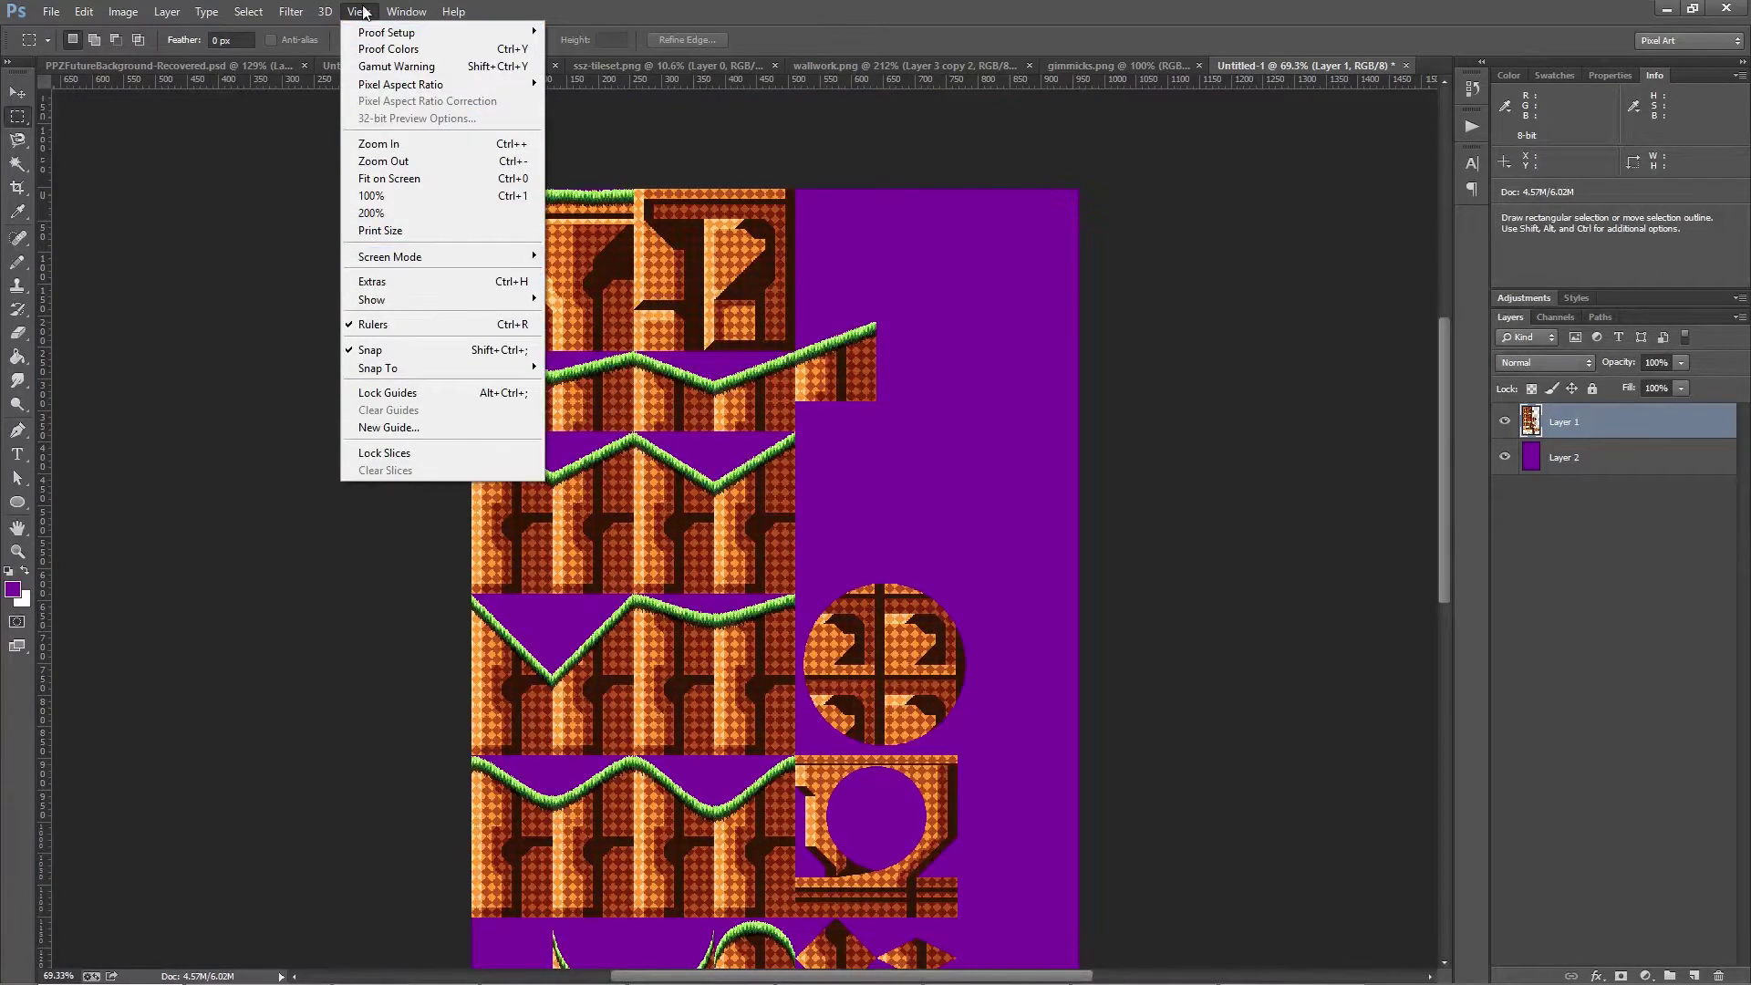
left_click(396, 282)
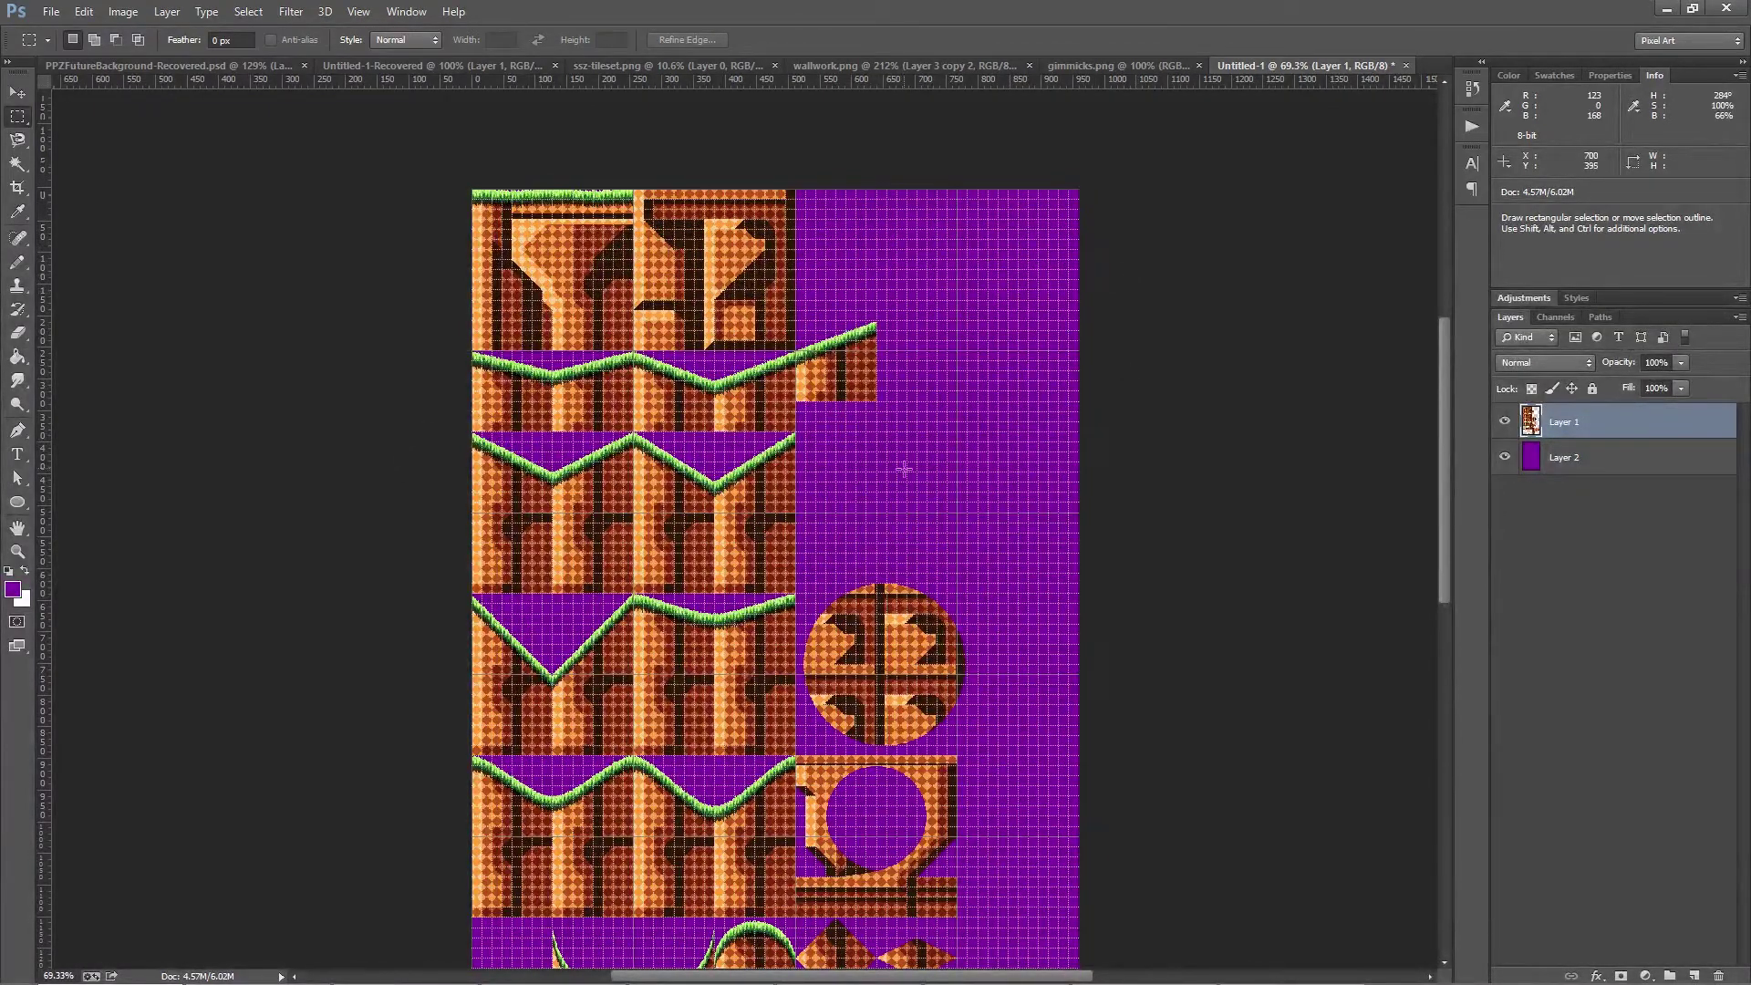
Toggle View > Show > Grid off and on, leaving the grid displayed.
left_click(362, 14)
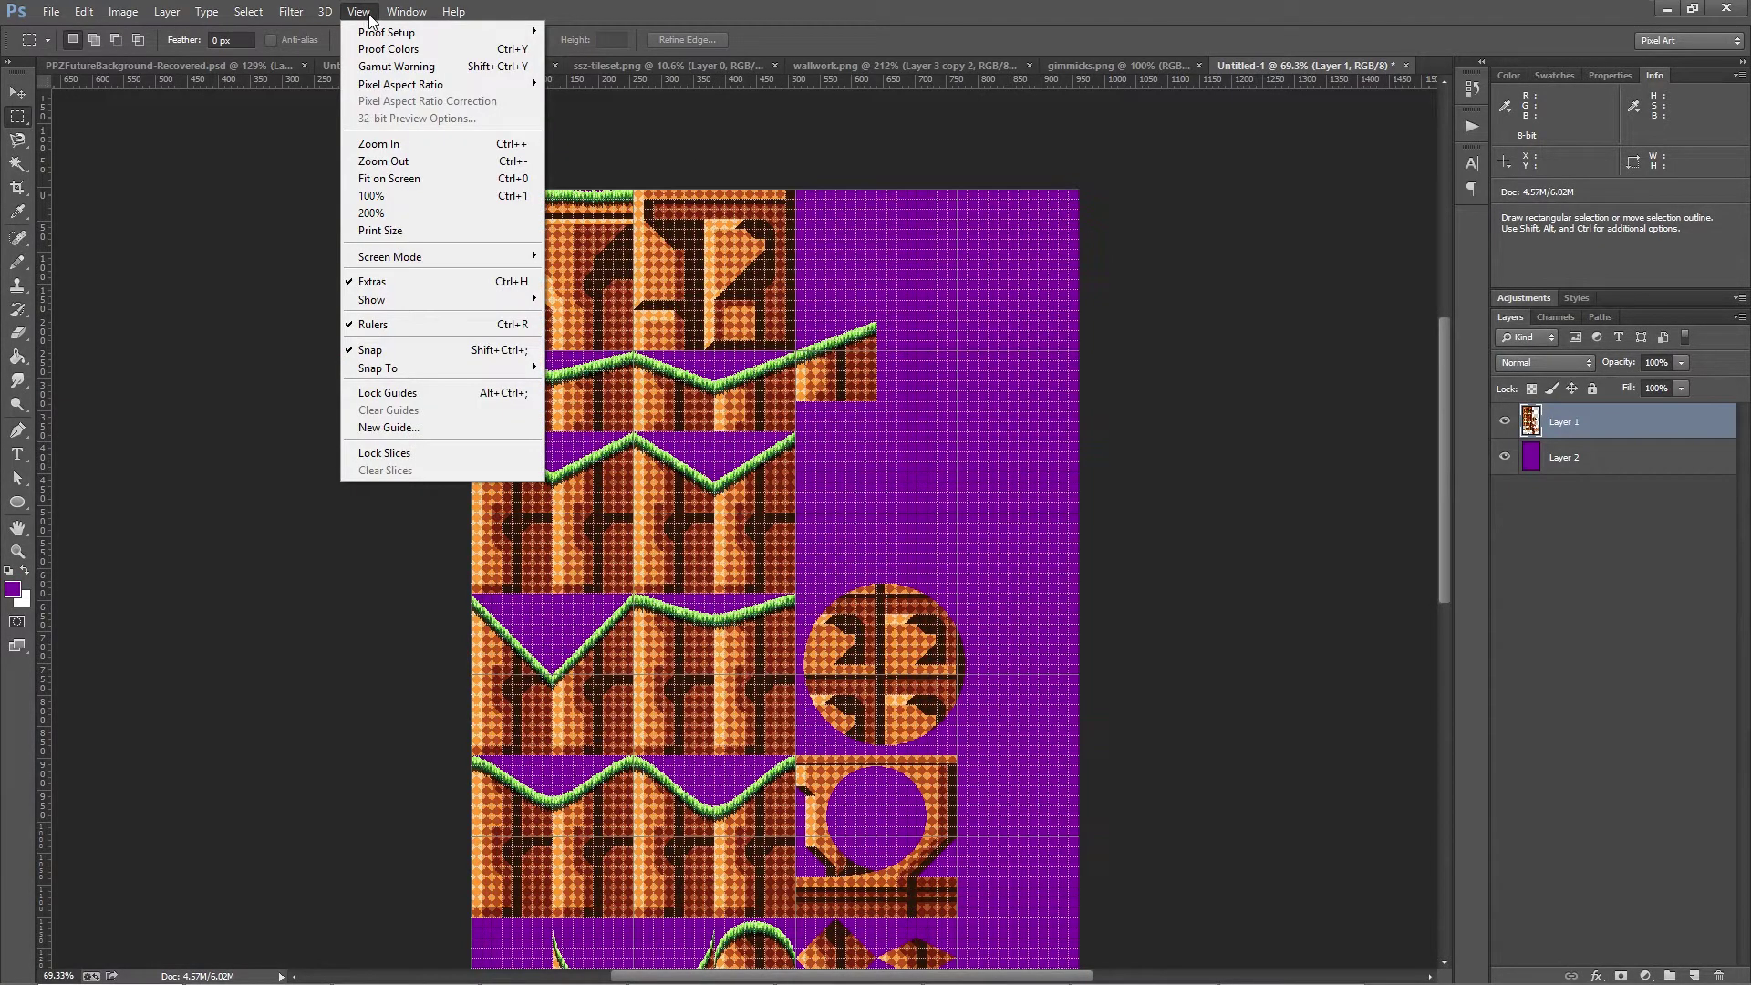
mouse_move(446, 297)
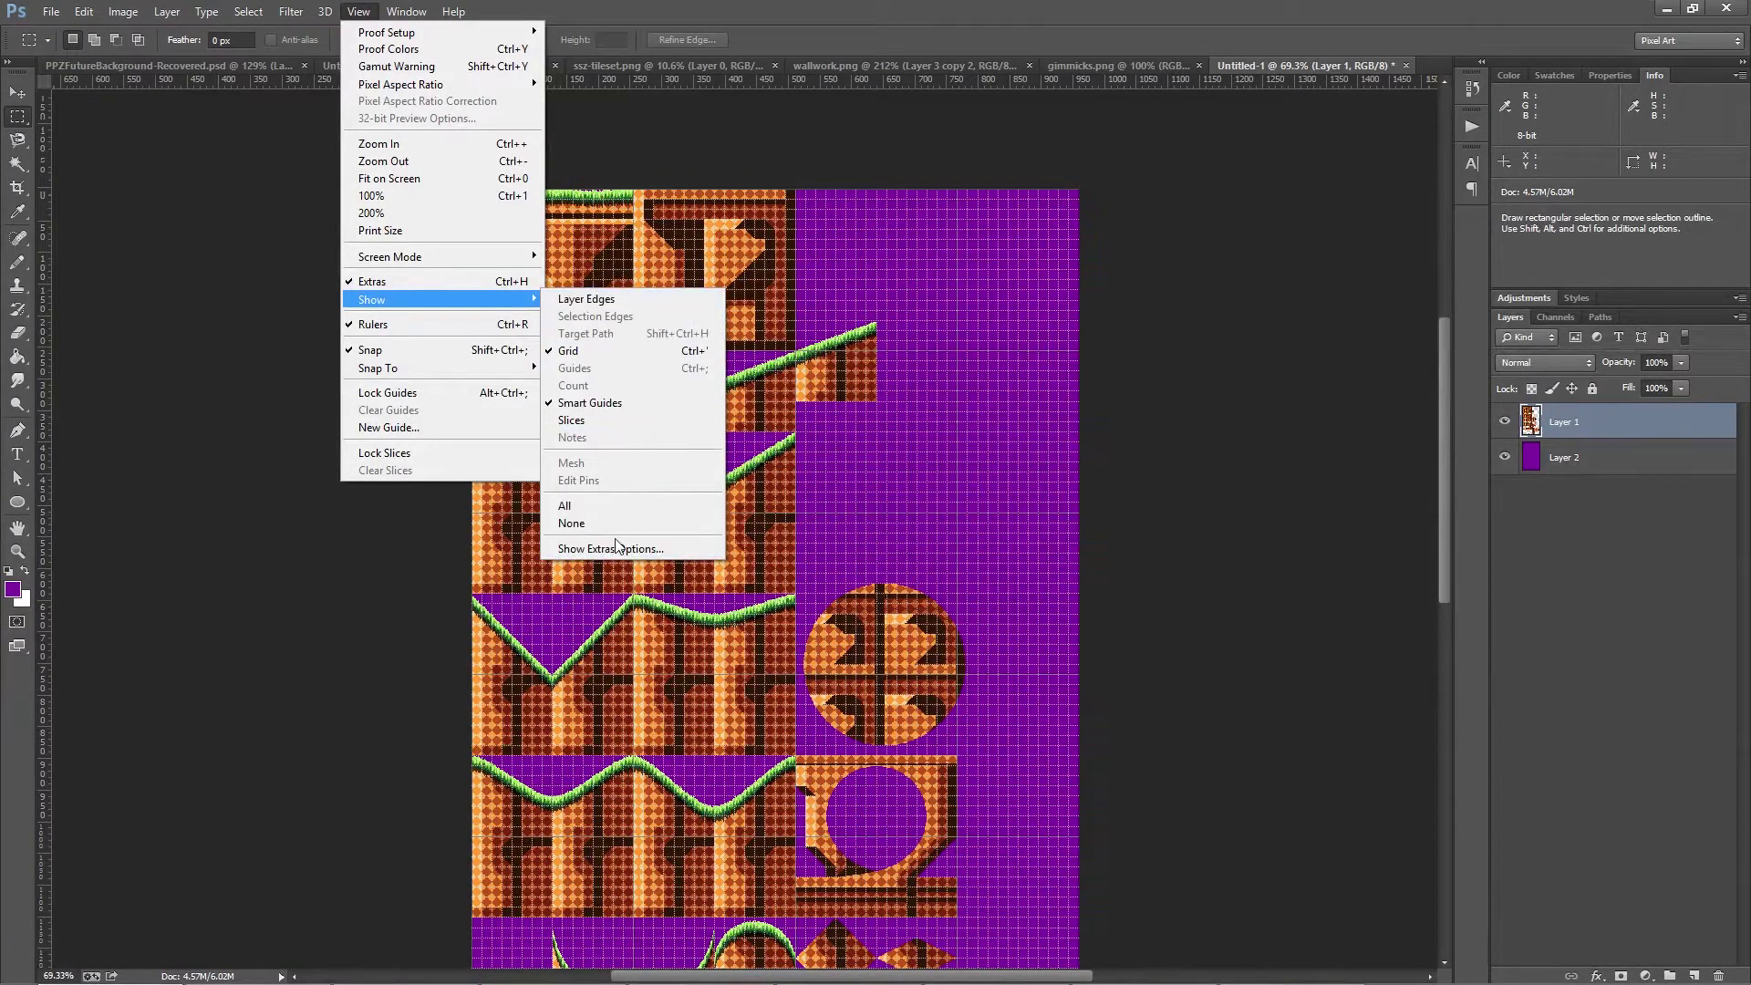
left_click(370, 284)
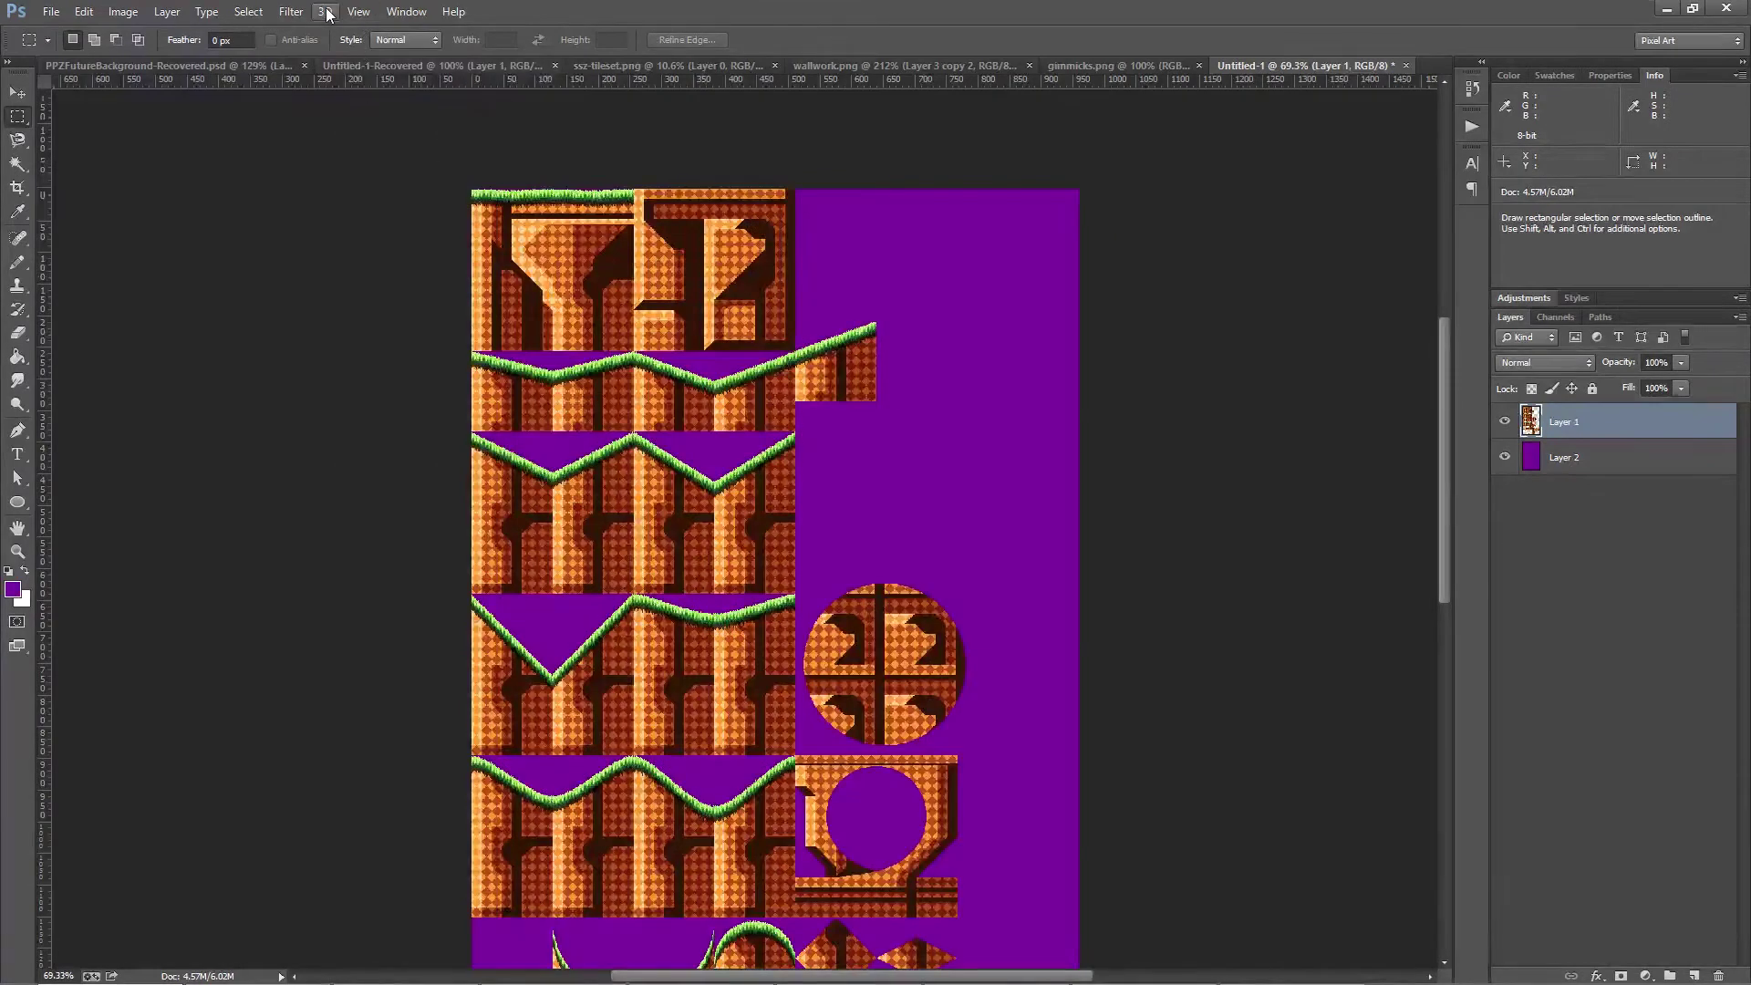
left_click(359, 11)
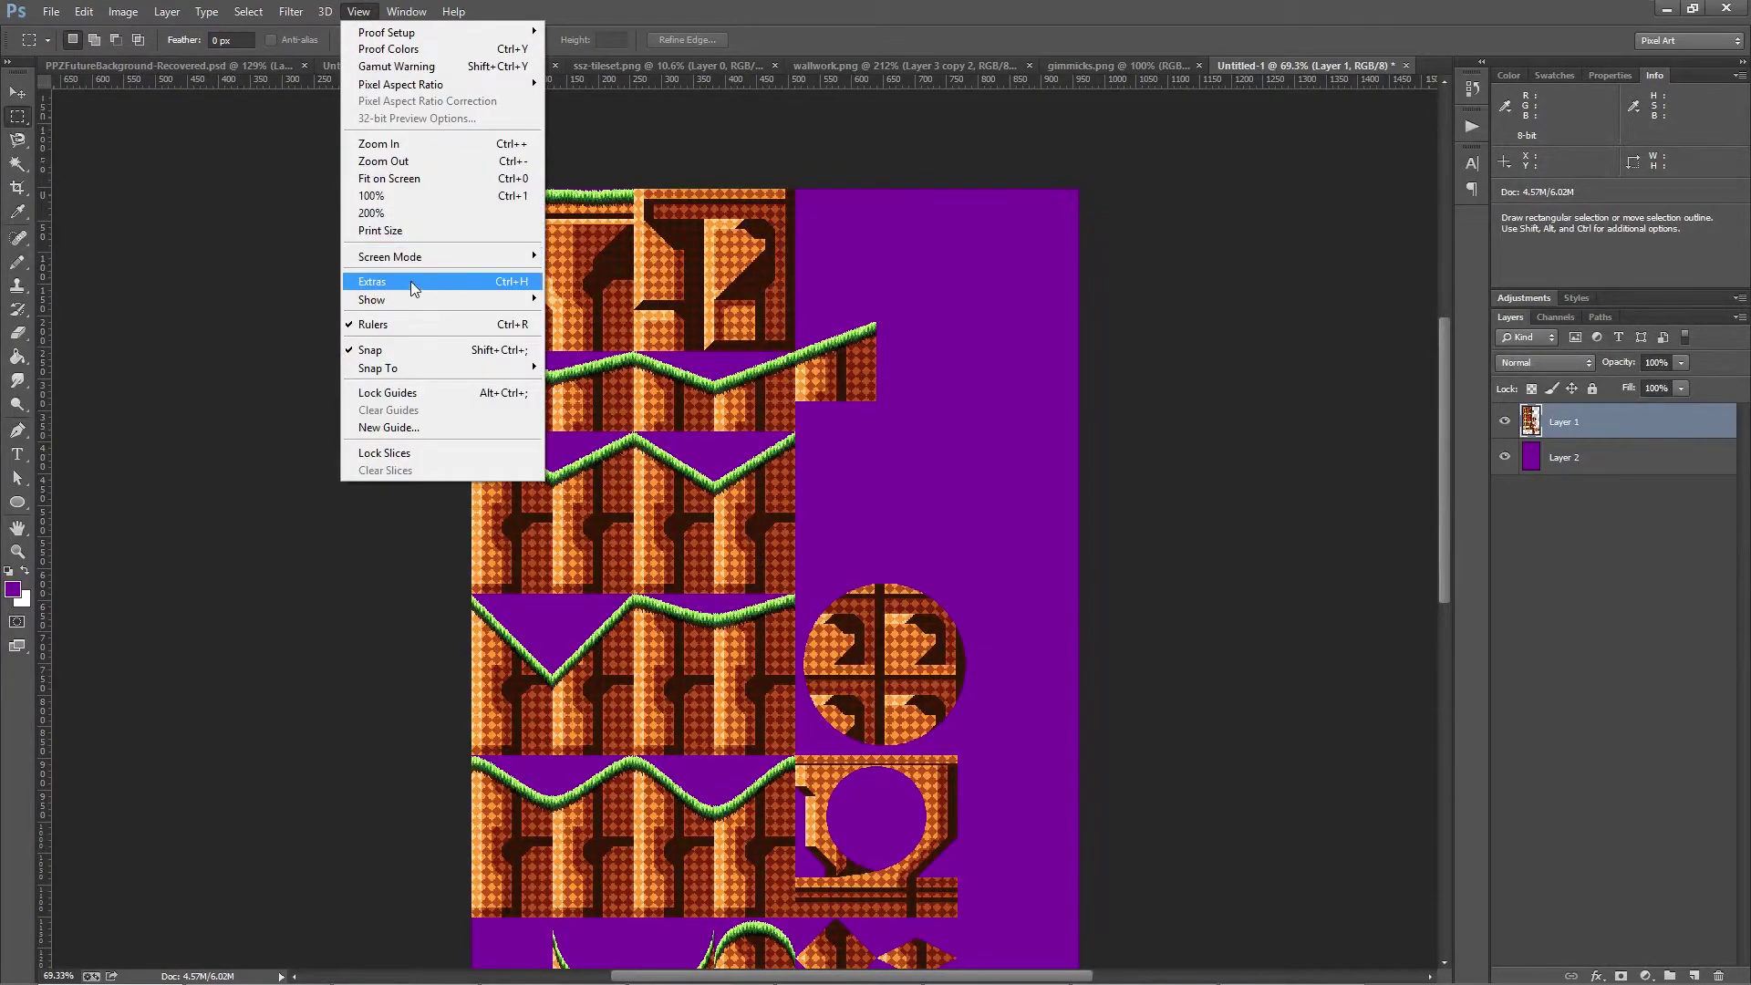
left_click(409, 288)
left_click(358, 11)
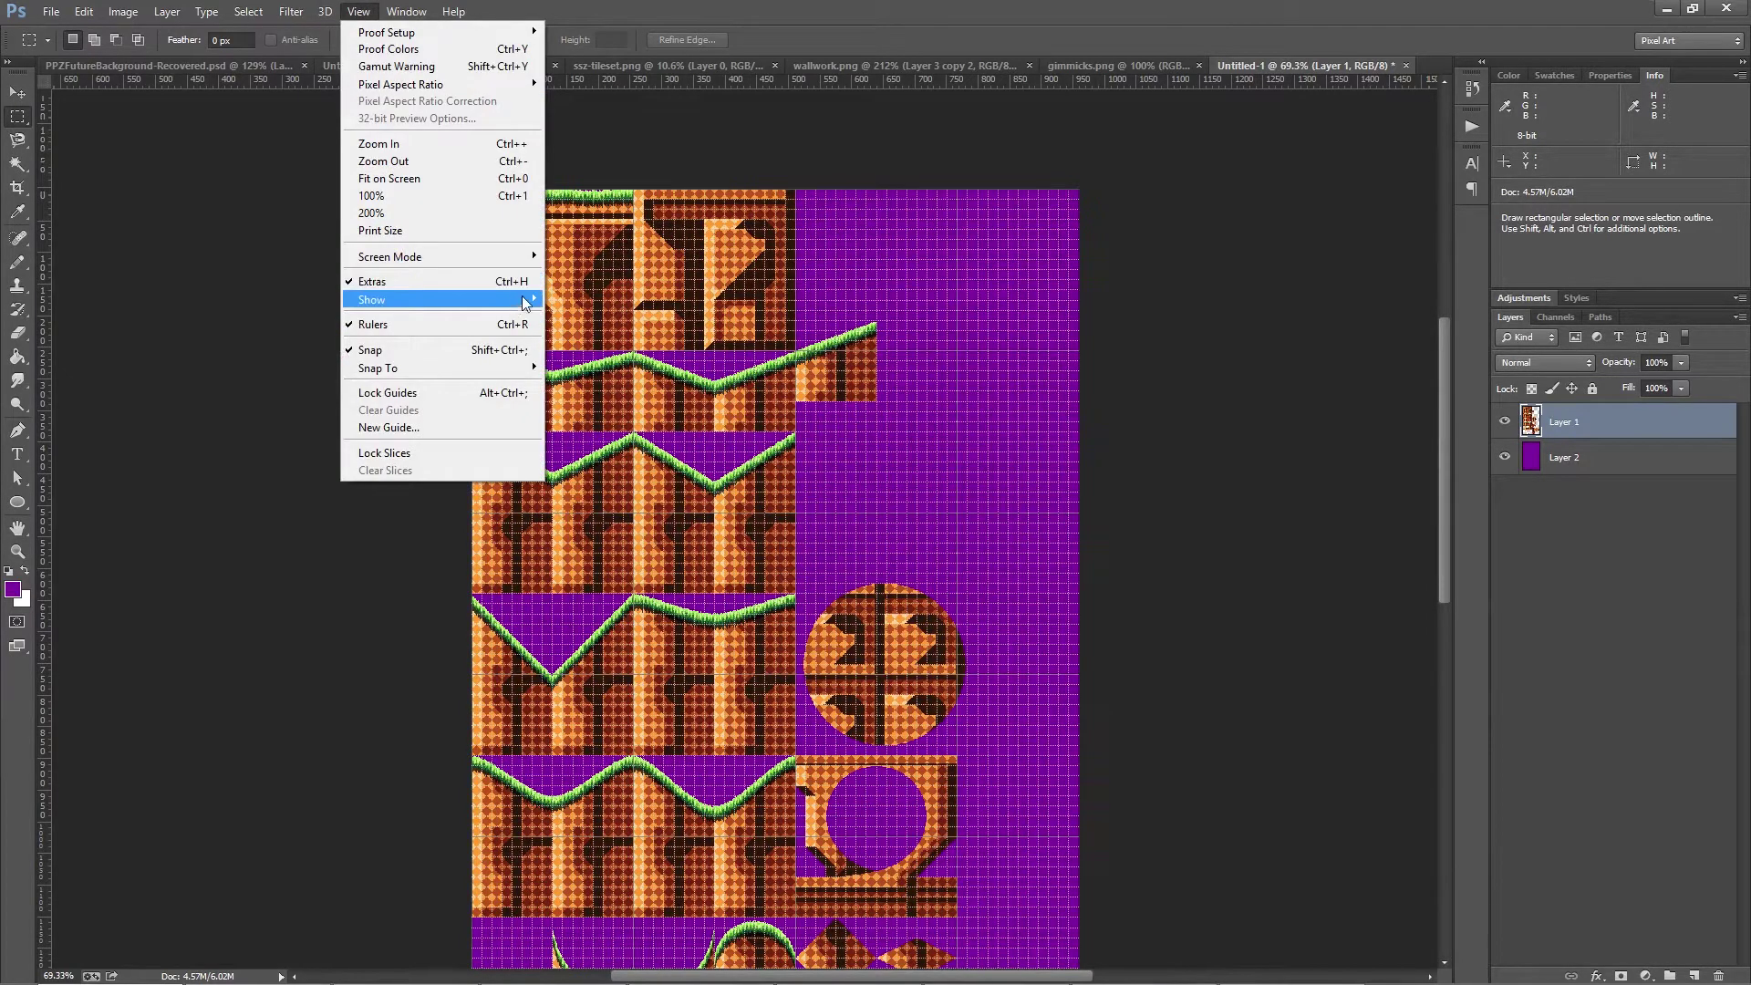
mouse_move(508, 305)
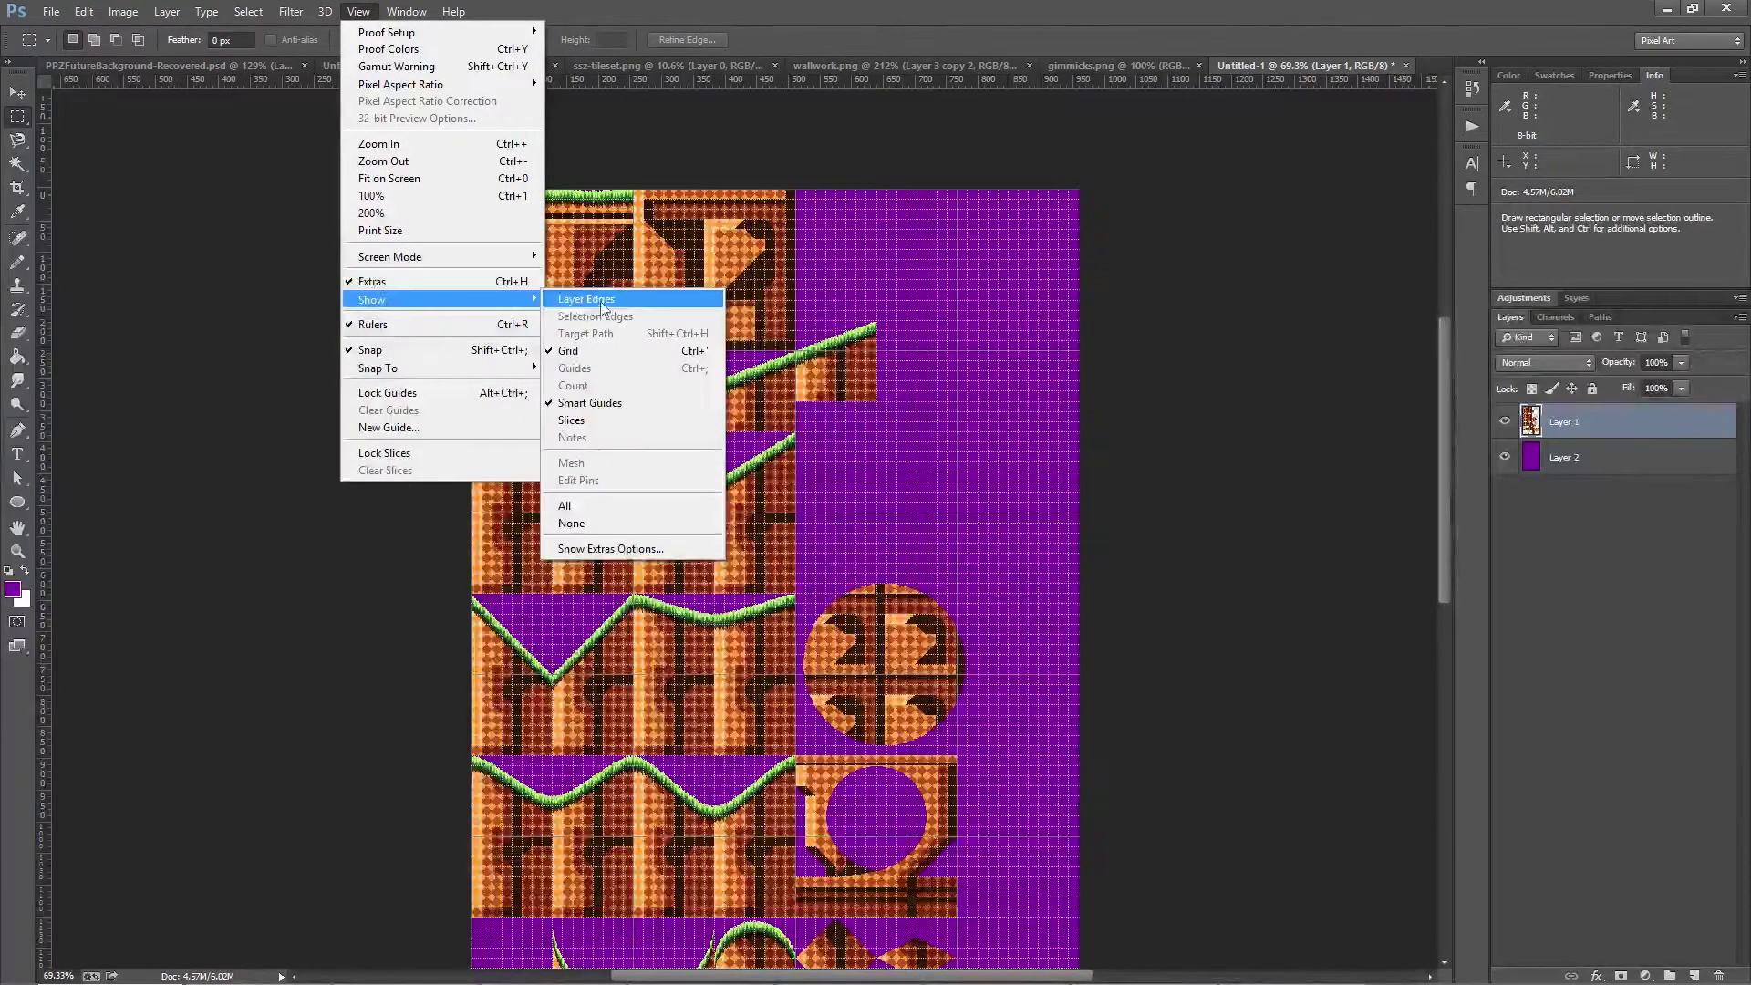
left_click(553, 359)
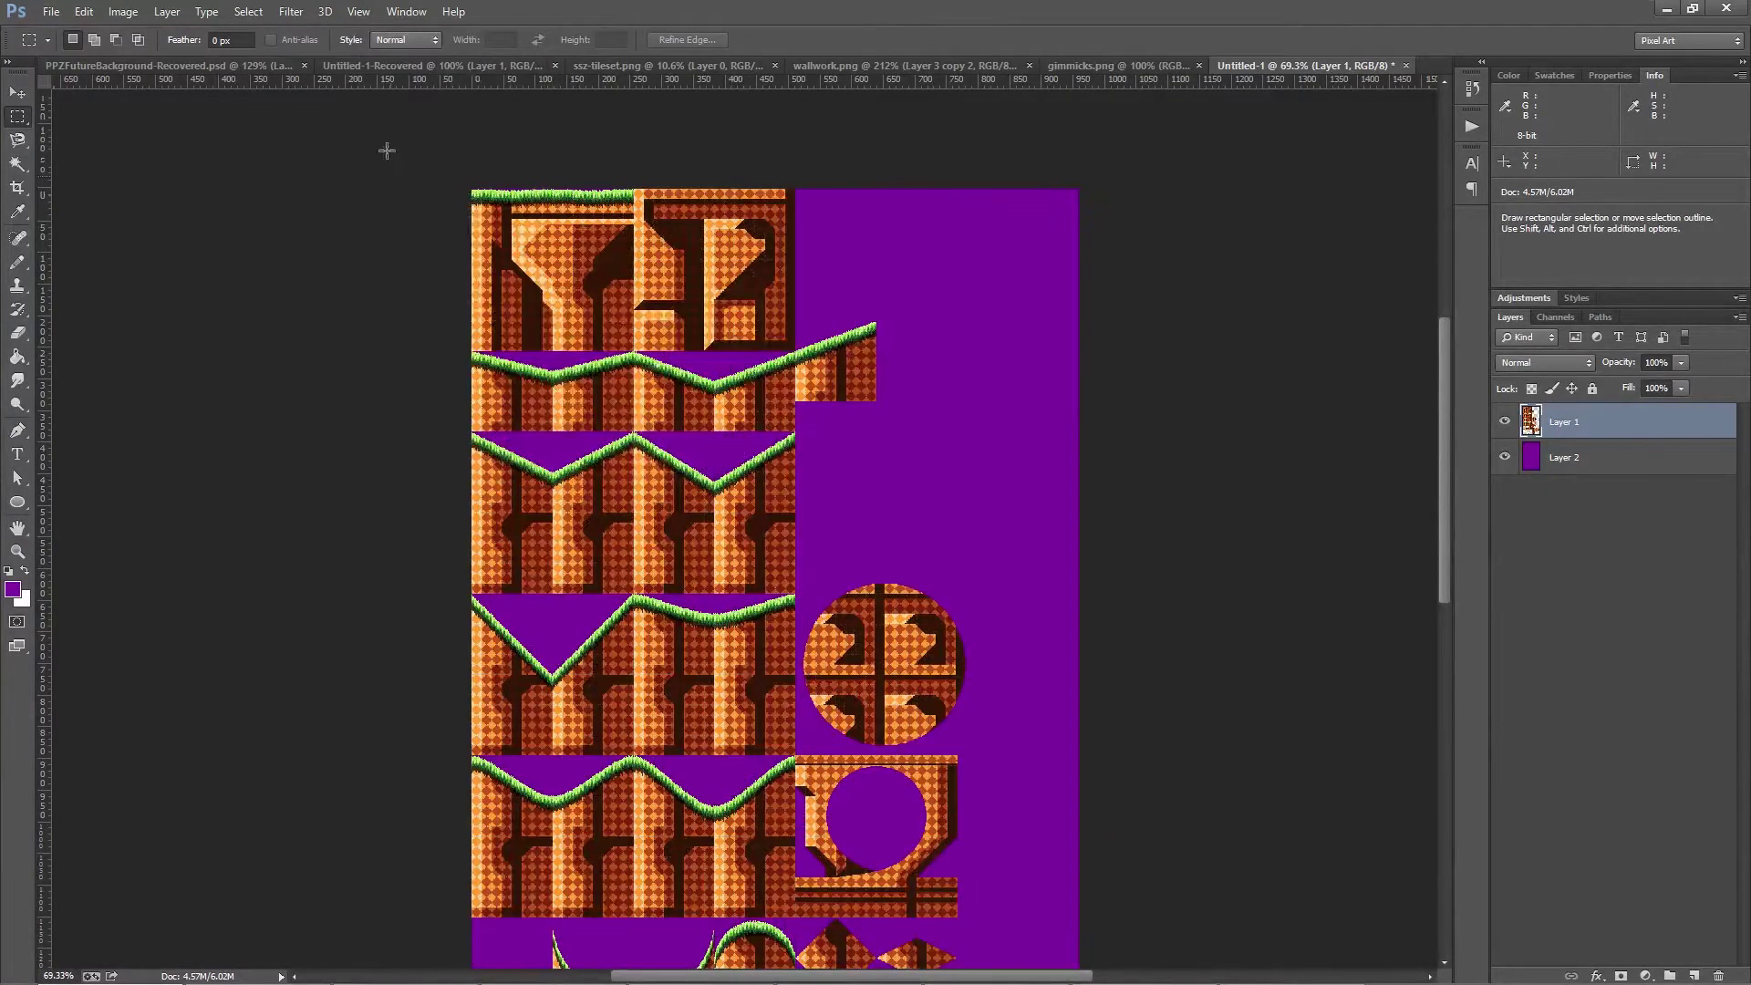
left_click(245, 11)
mouse_move(355, 11)
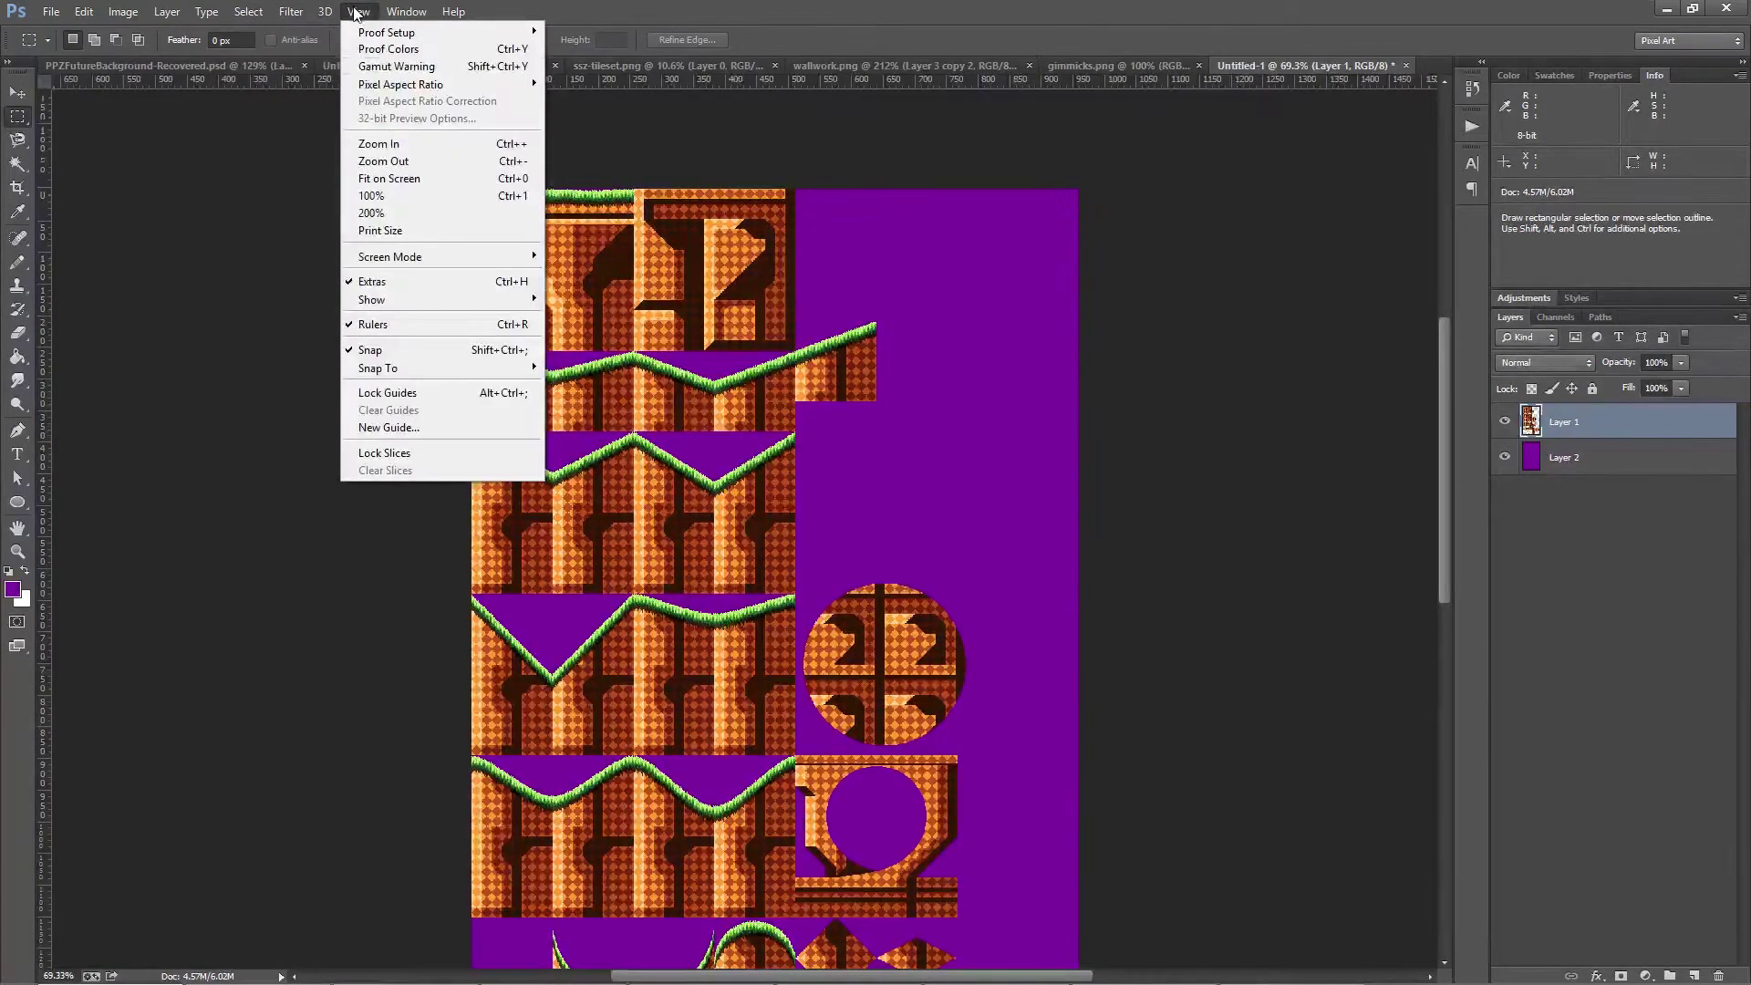
mouse_move(424, 295)
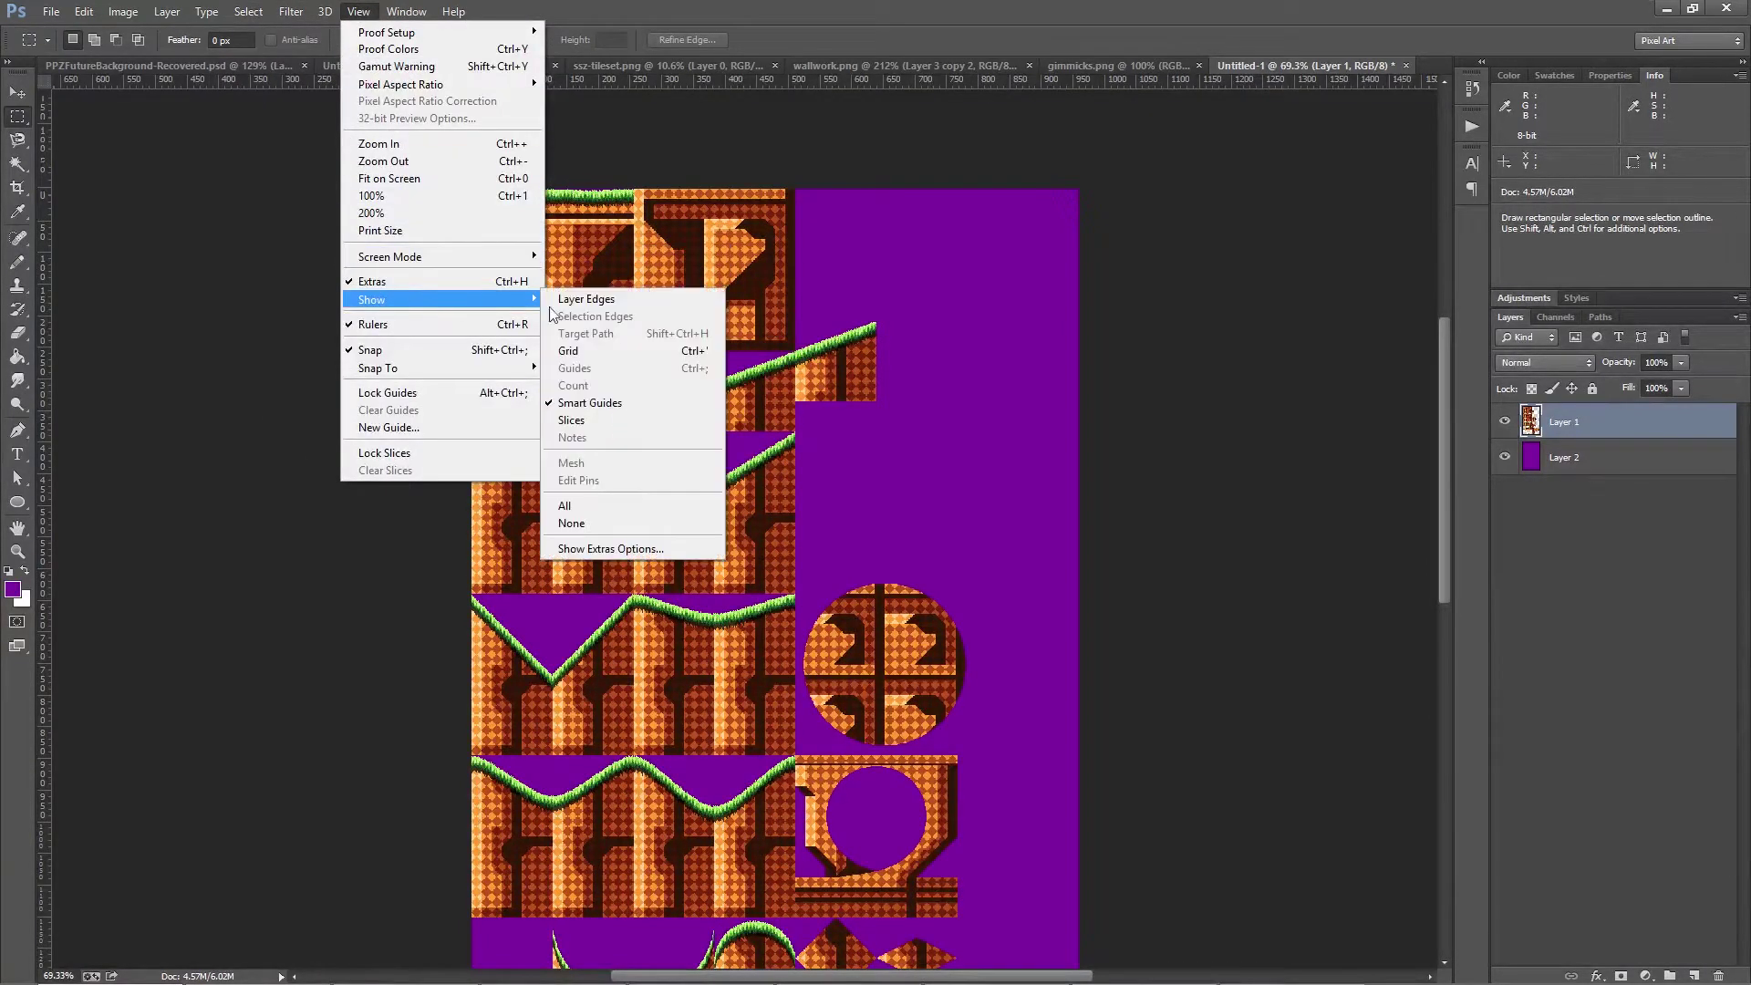
left_click(638, 351)
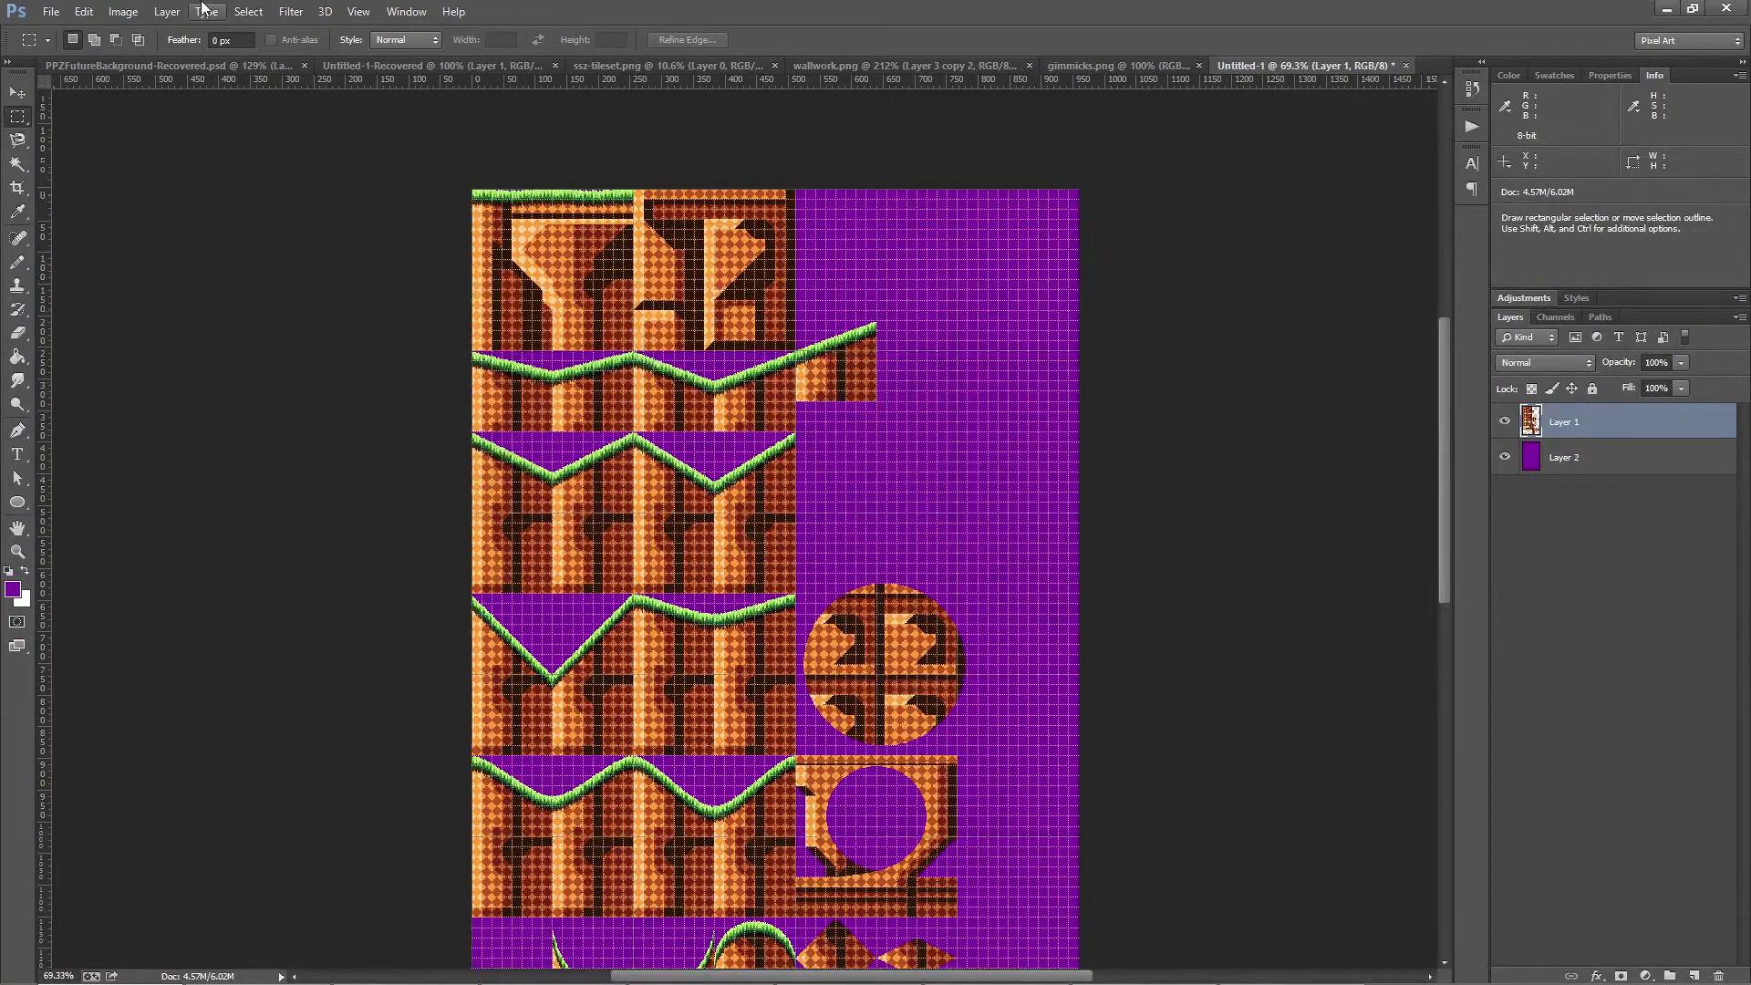
Toggle the grid repeatedly with Ctrl+', ending with it shown over the purple canvas.
key("ctrl+apostrophe")
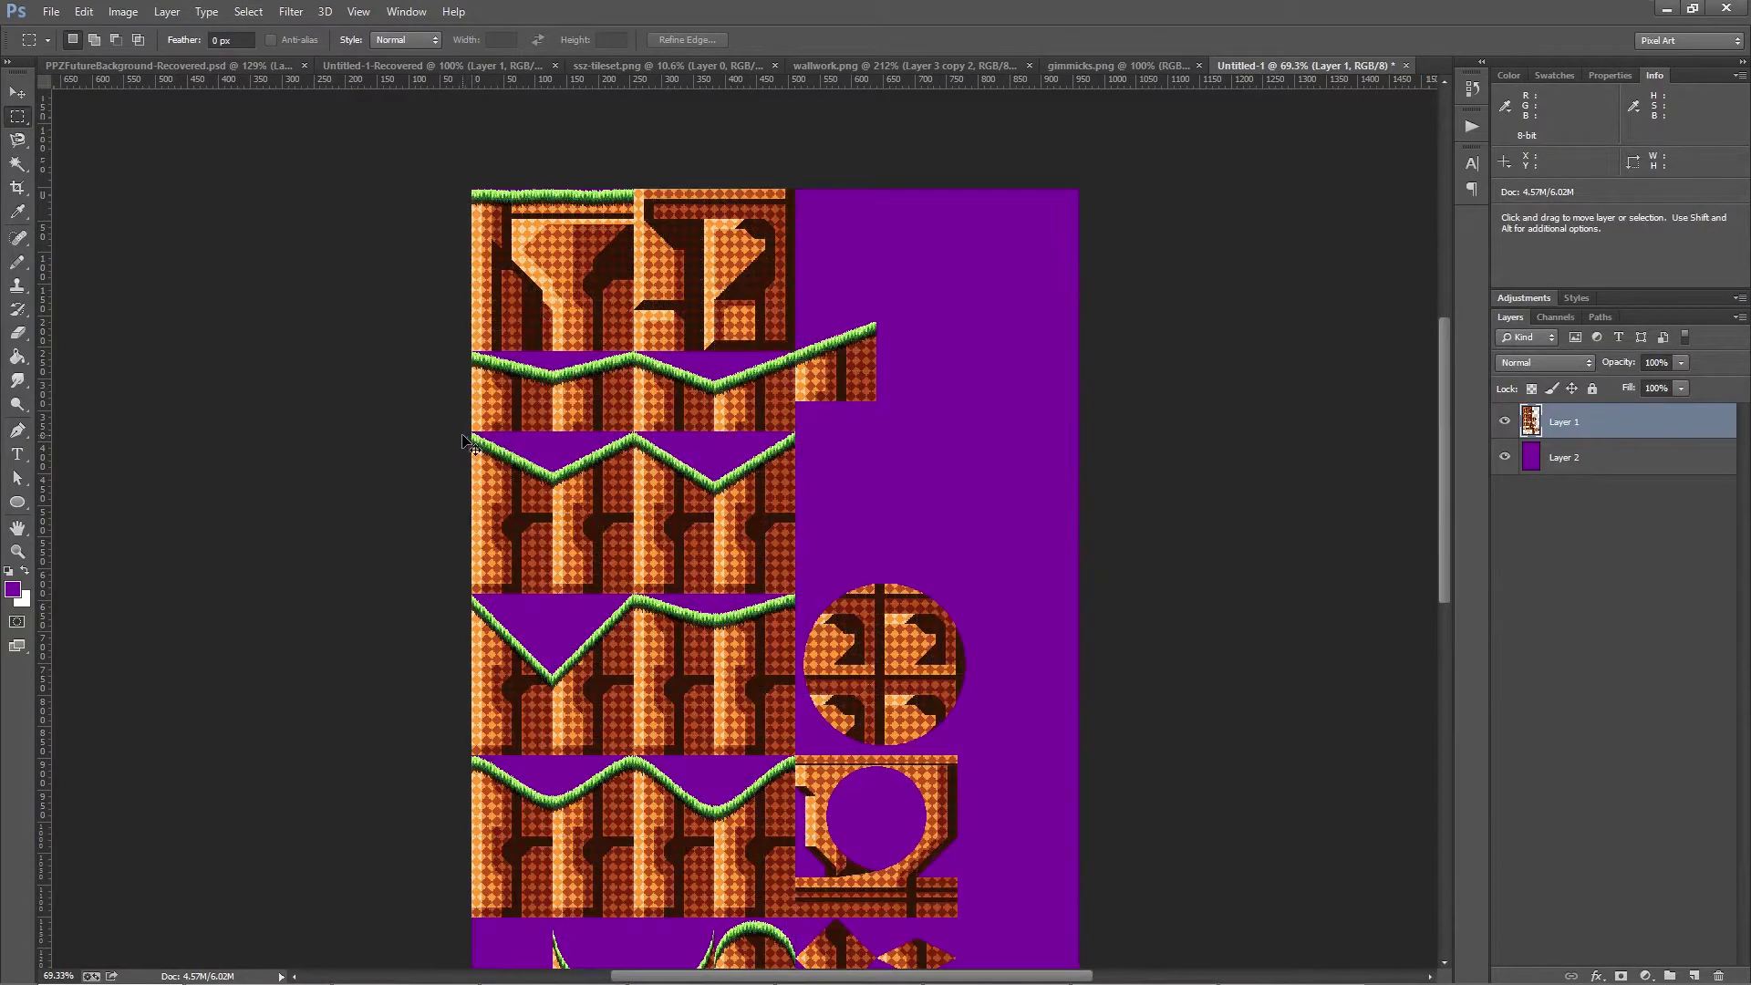
key("ctrl+apostrophe")
key("ctrl+apostrophe")
key("ctrl+apostrophe")
key("ctrl+apostrophe")
key("ctrl+apostrophe")
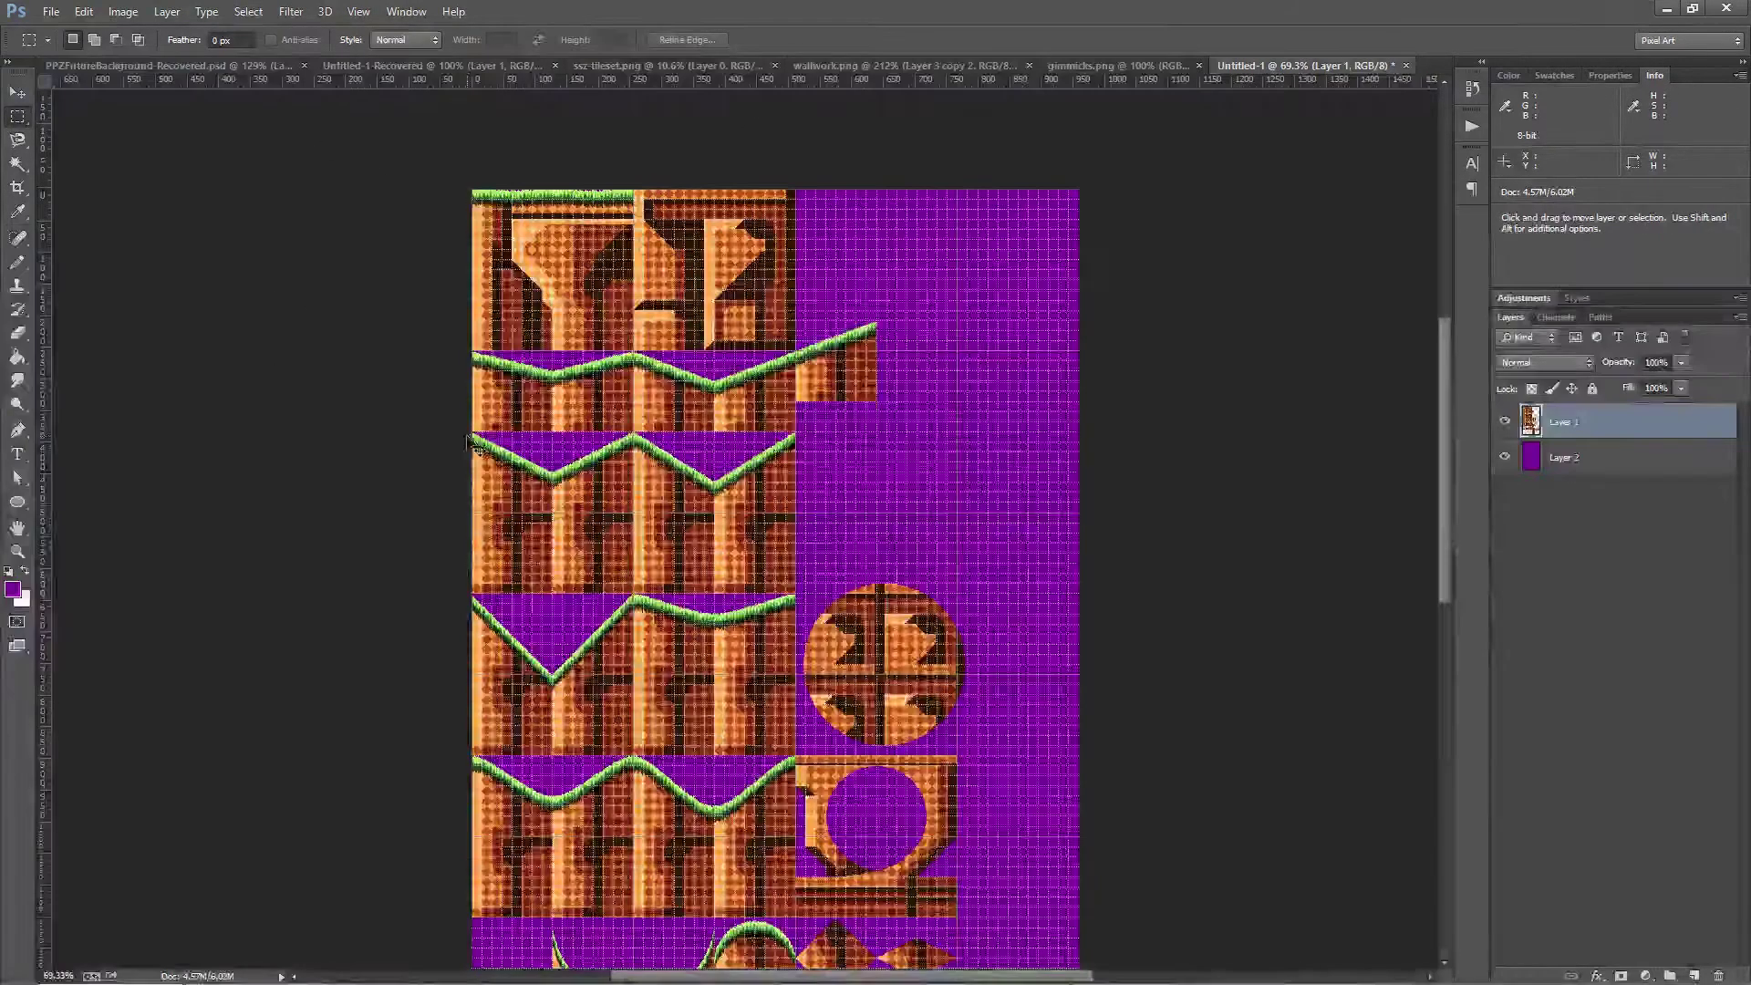
key("ctrl+apostrophe")
key("ctrl+apostrophe")
key("ctrl+apostrophe")
key("ctrl+apostrophe")
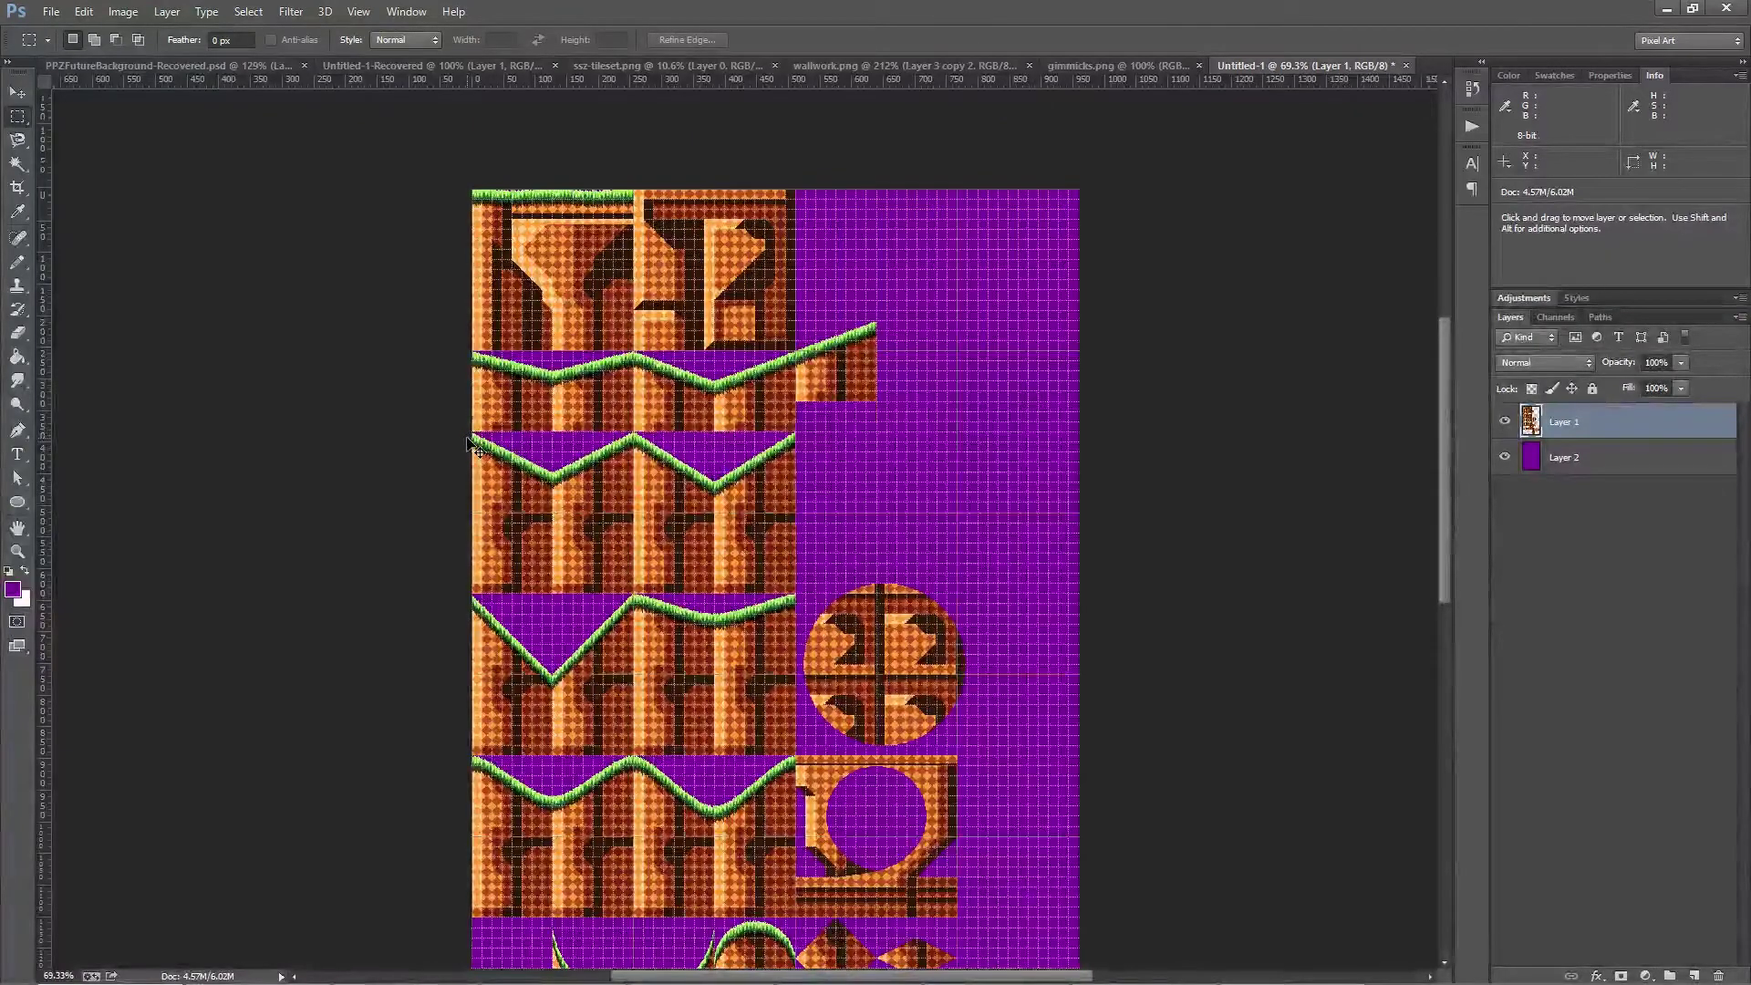
key("ctrl+apostrophe")
key("ctrl+apostrophe")
key("ctrl+apostrophe")
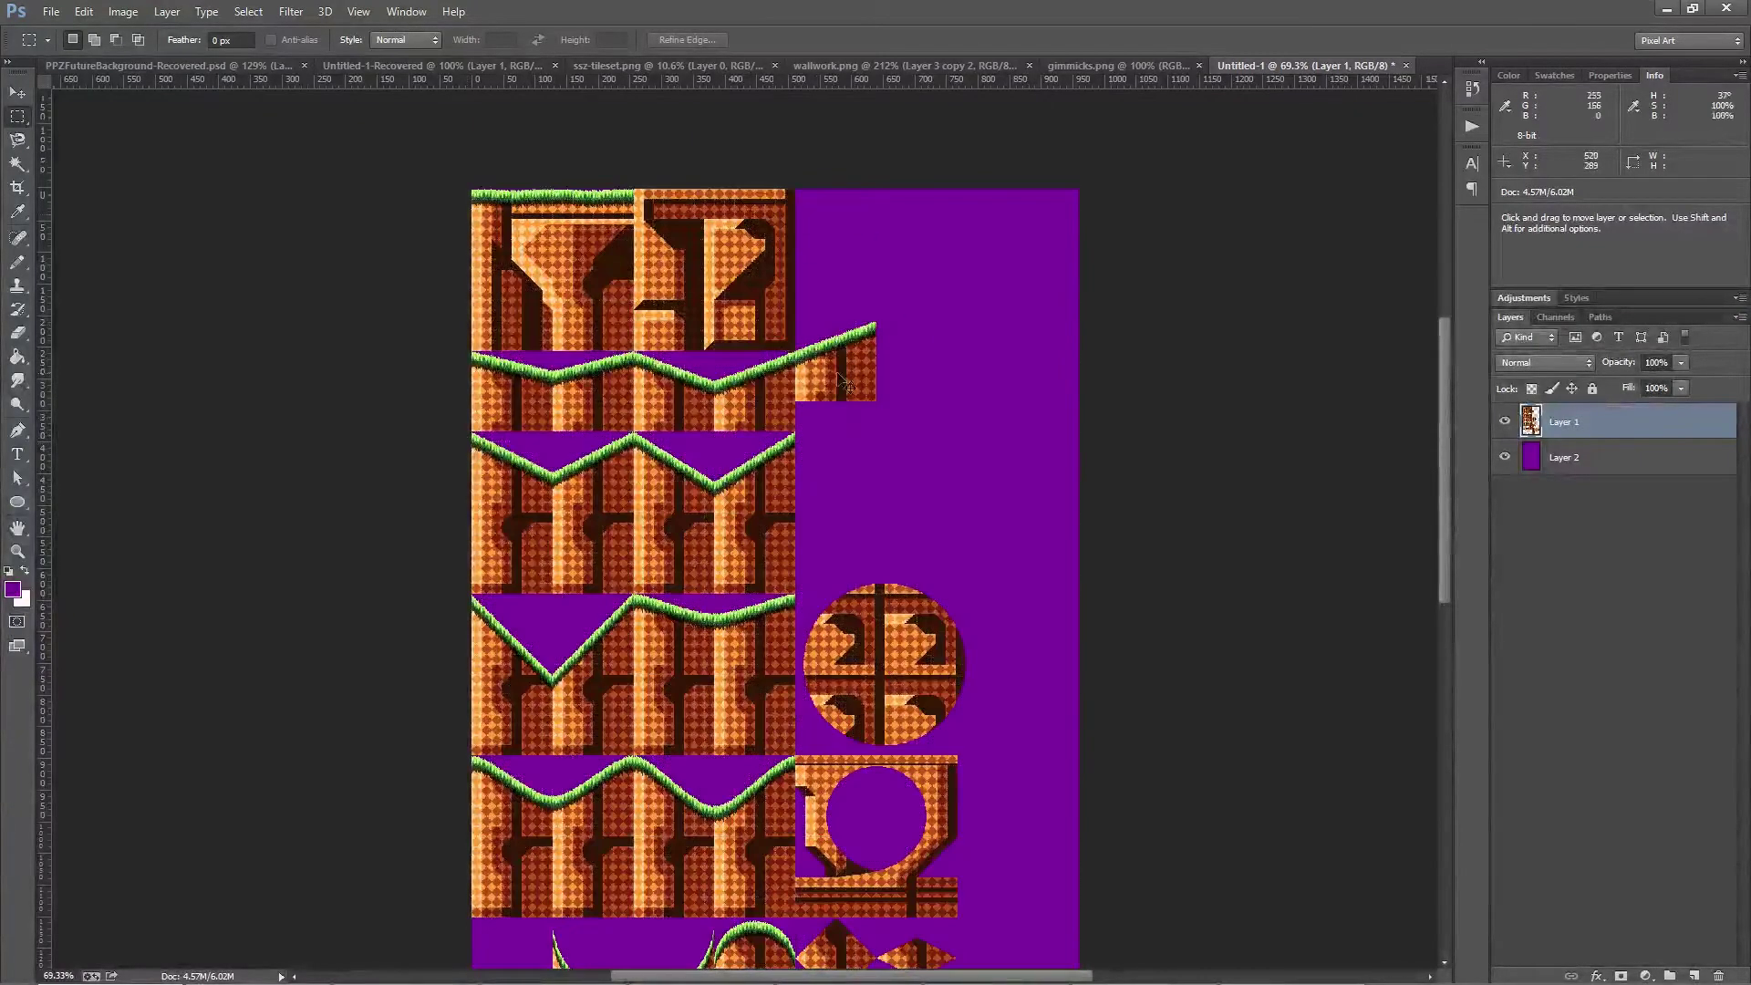
key("ctrl+apostrophe")
key("ctrl+apostrophe")
key("ctrl+apostrophe")
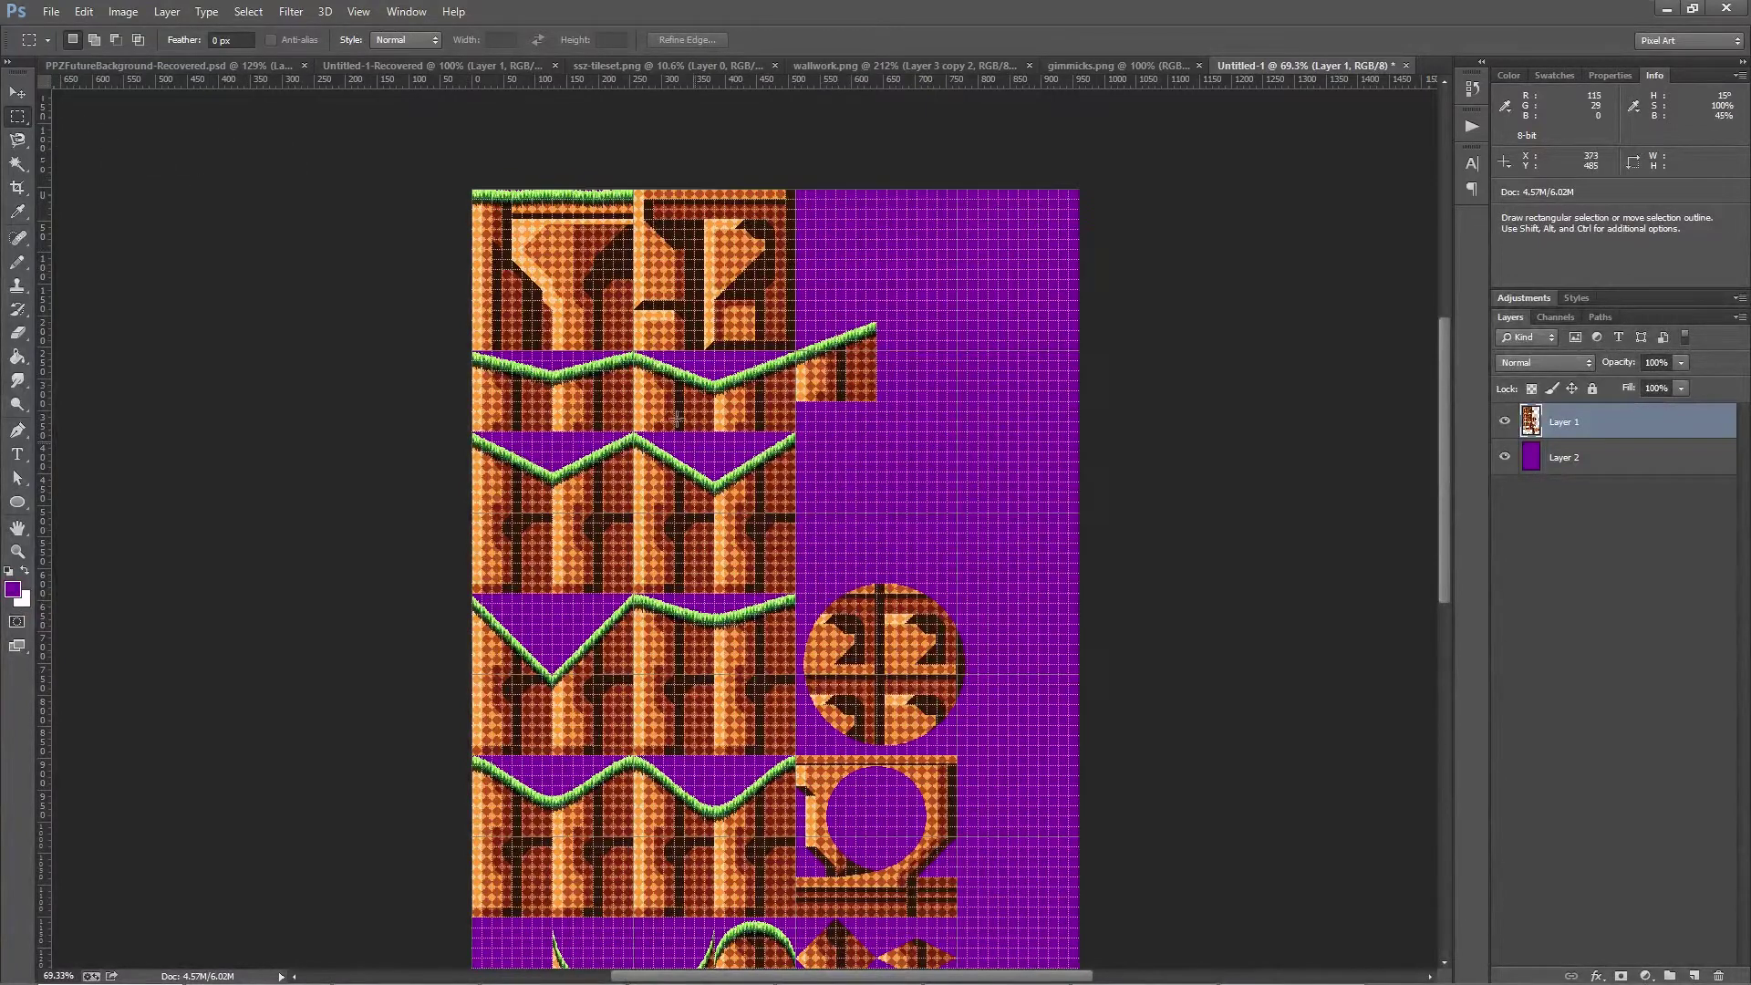
key("alt")
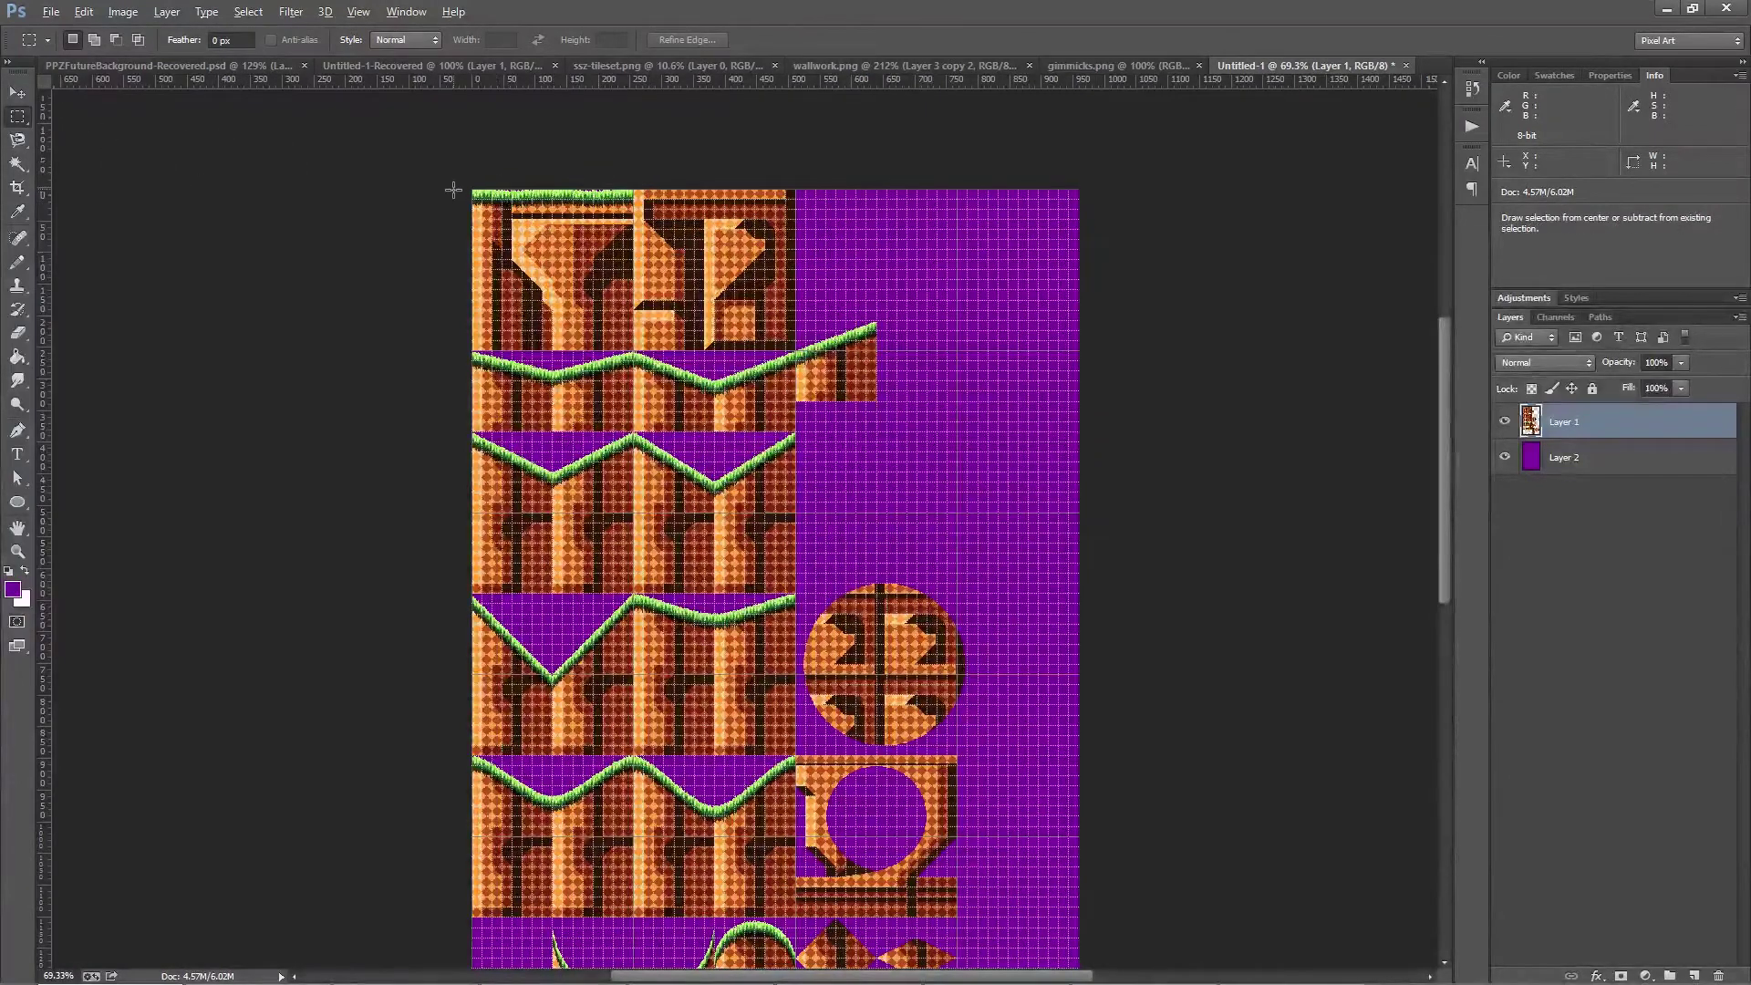
Zoom in to about 722% and pan to the top-left grass-topped tiles.
scroll(454, 190, "up", 8)
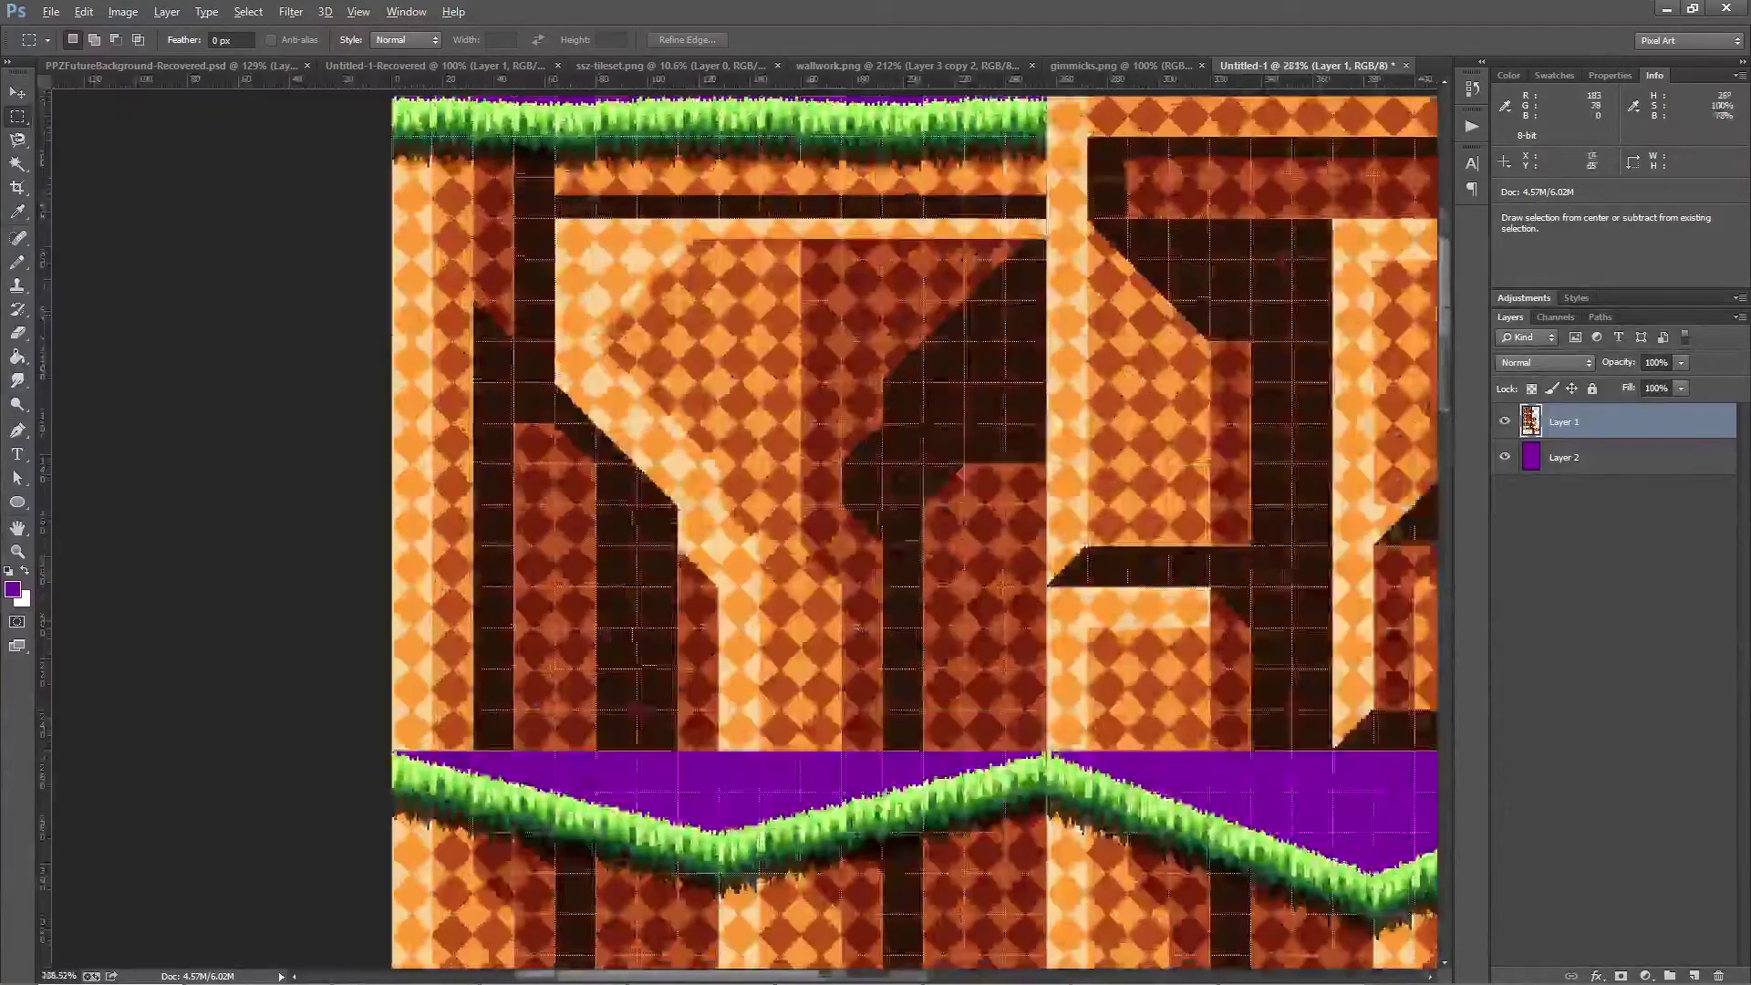
scroll(635, 498, "up", 6)
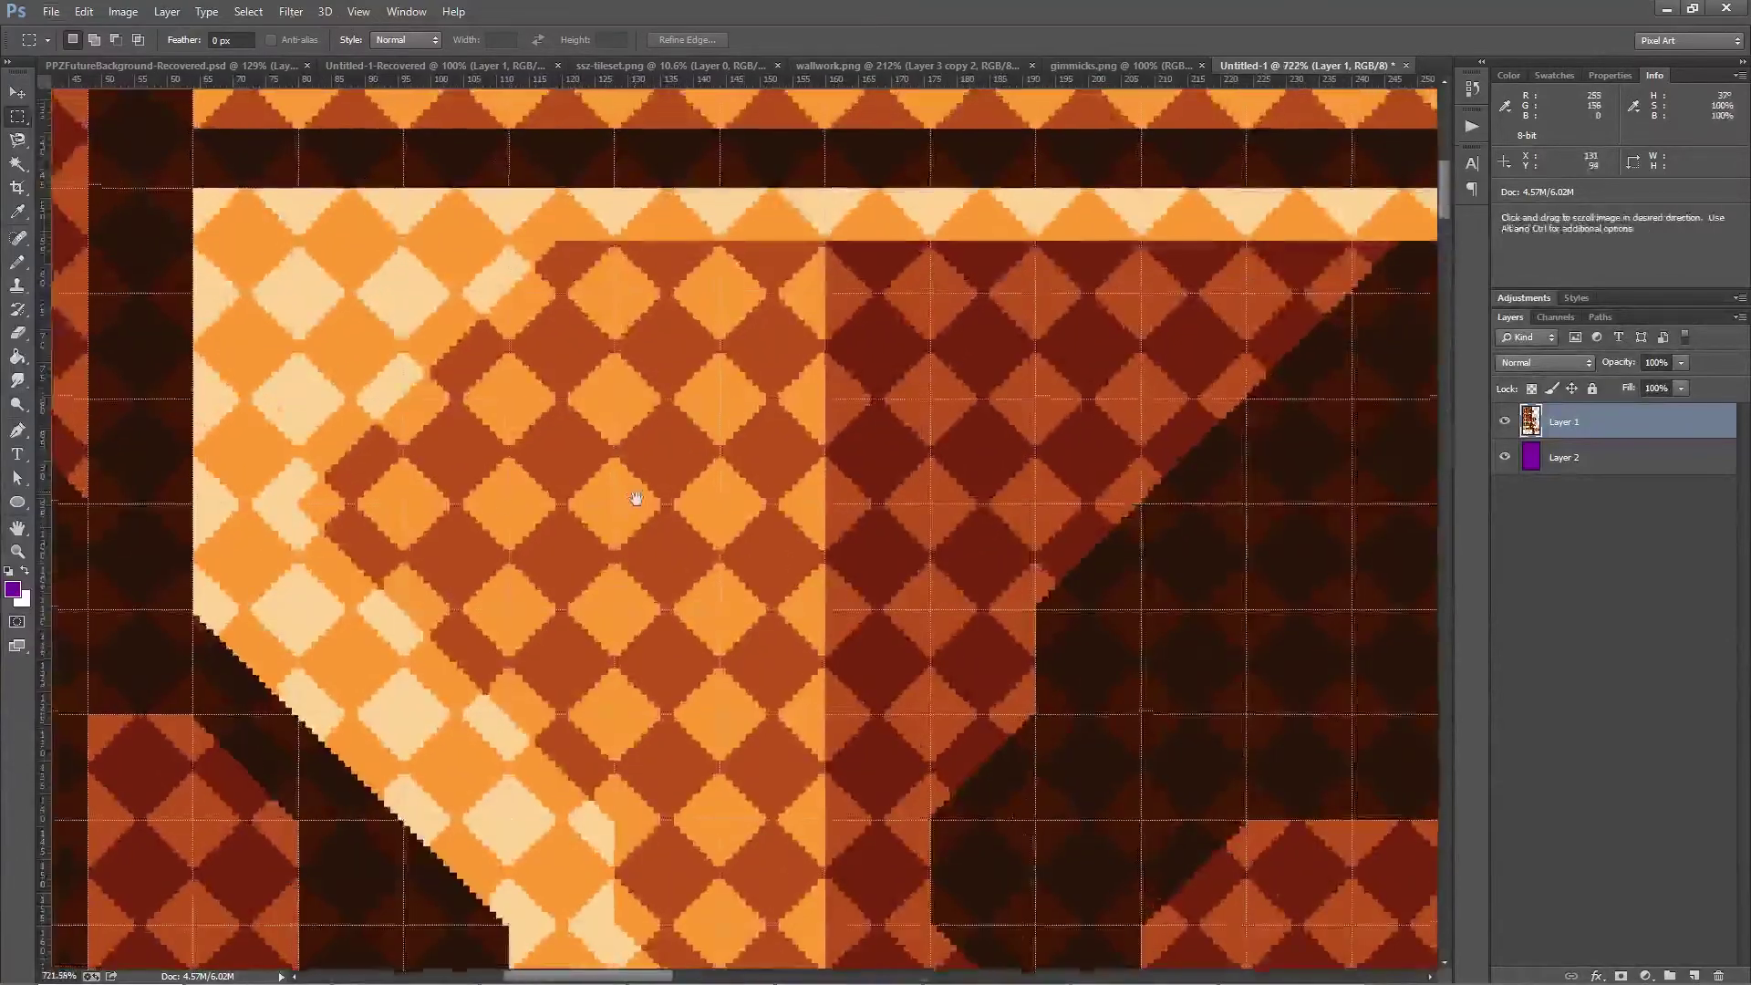
left_click_drag(636, 498, 711, 665)
left_click_drag(802, 379, 644, 586)
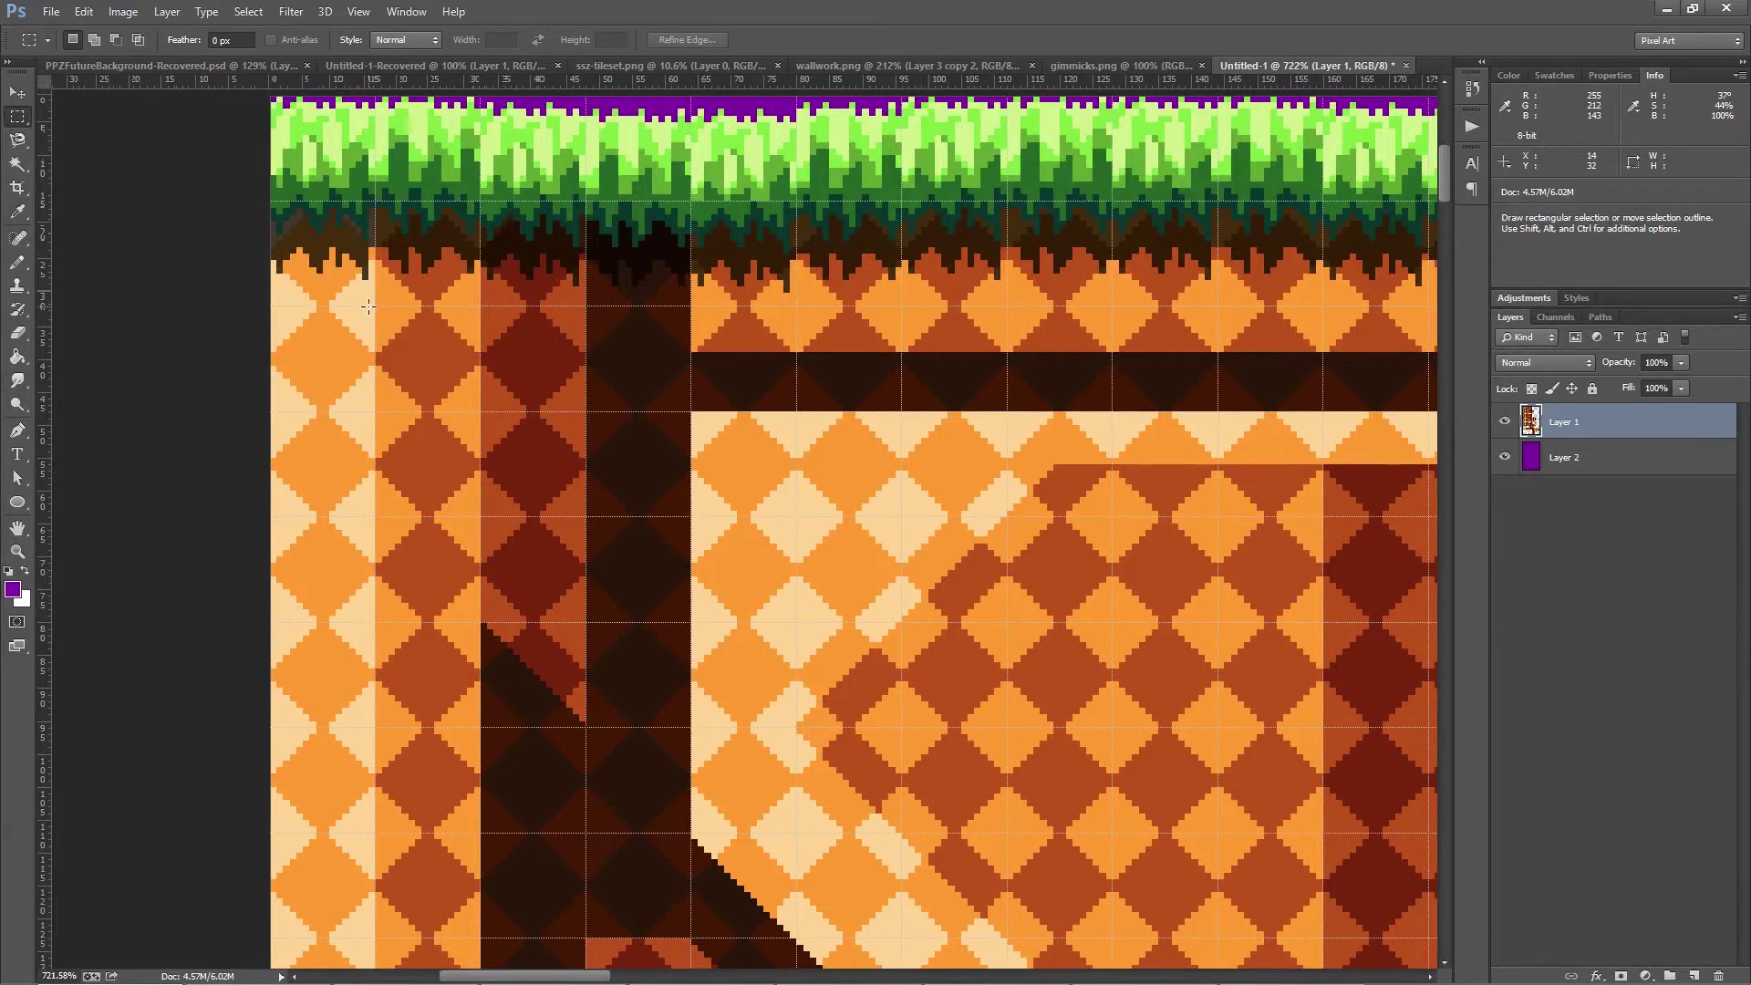
Test grid snapping with 16×16 and 64×64 marquees, ending with the 32×32 tile below the grass.
left_click_drag(375, 304, 484, 411)
left_click(372, 304)
left_click_drag(374, 307, 801, 727)
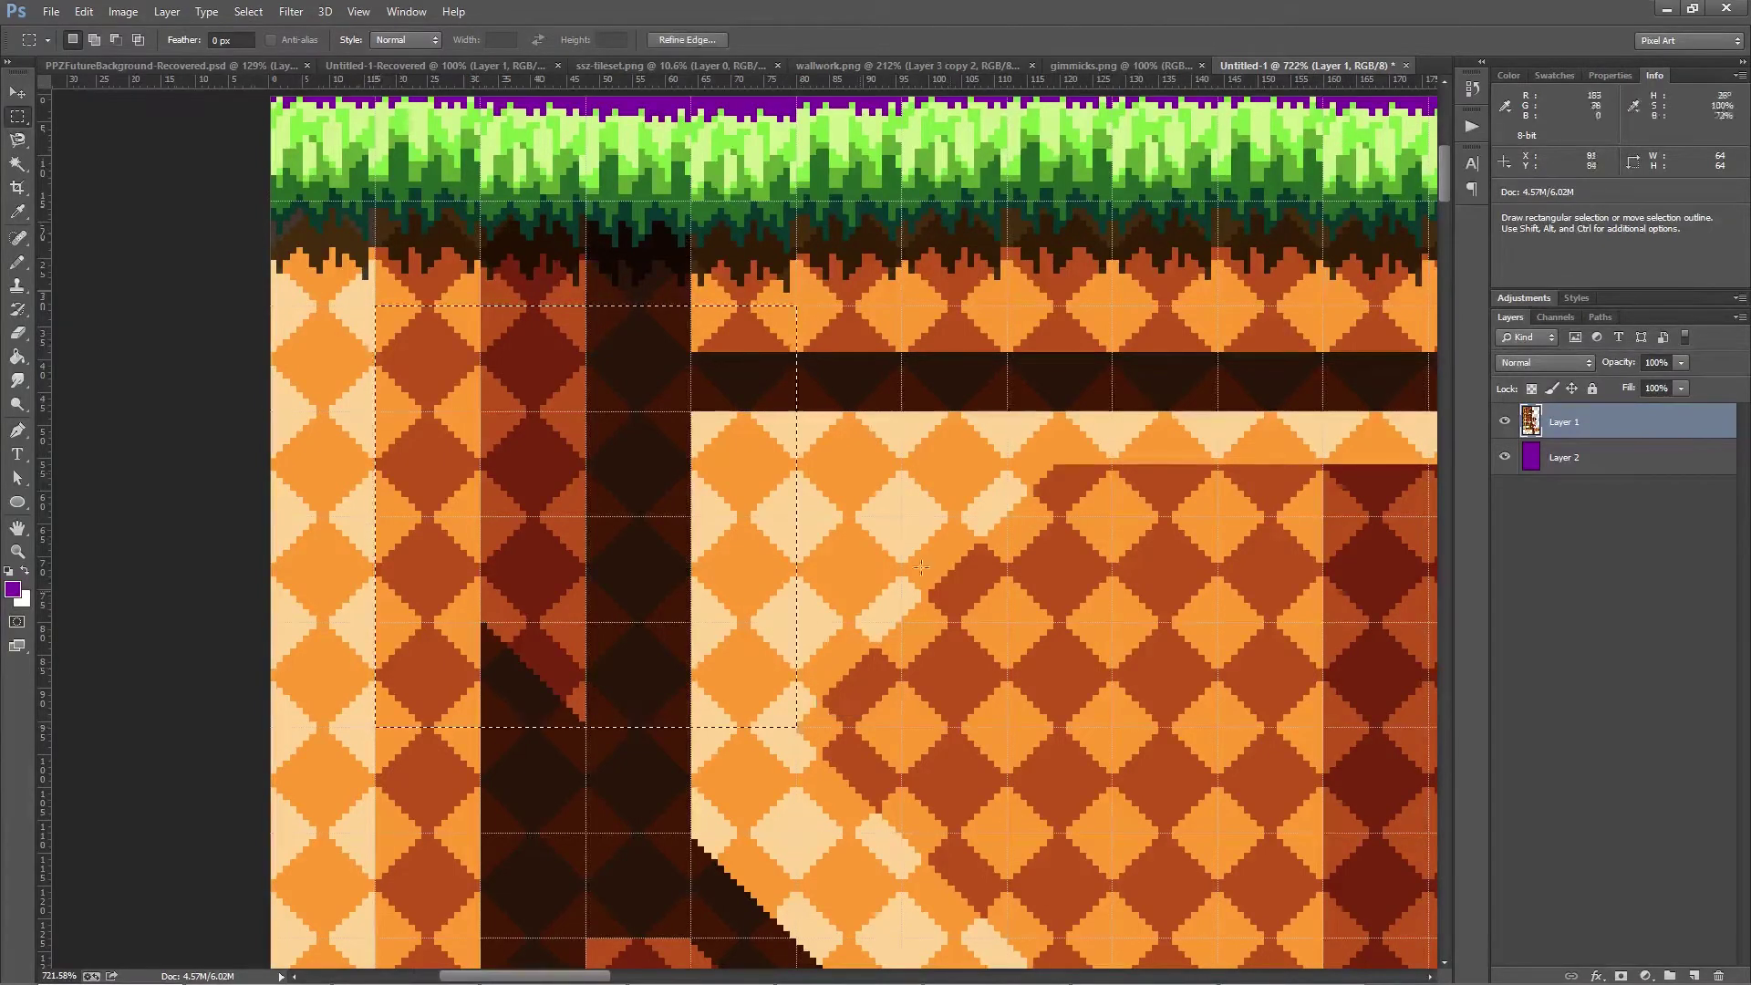
left_click(745, 365)
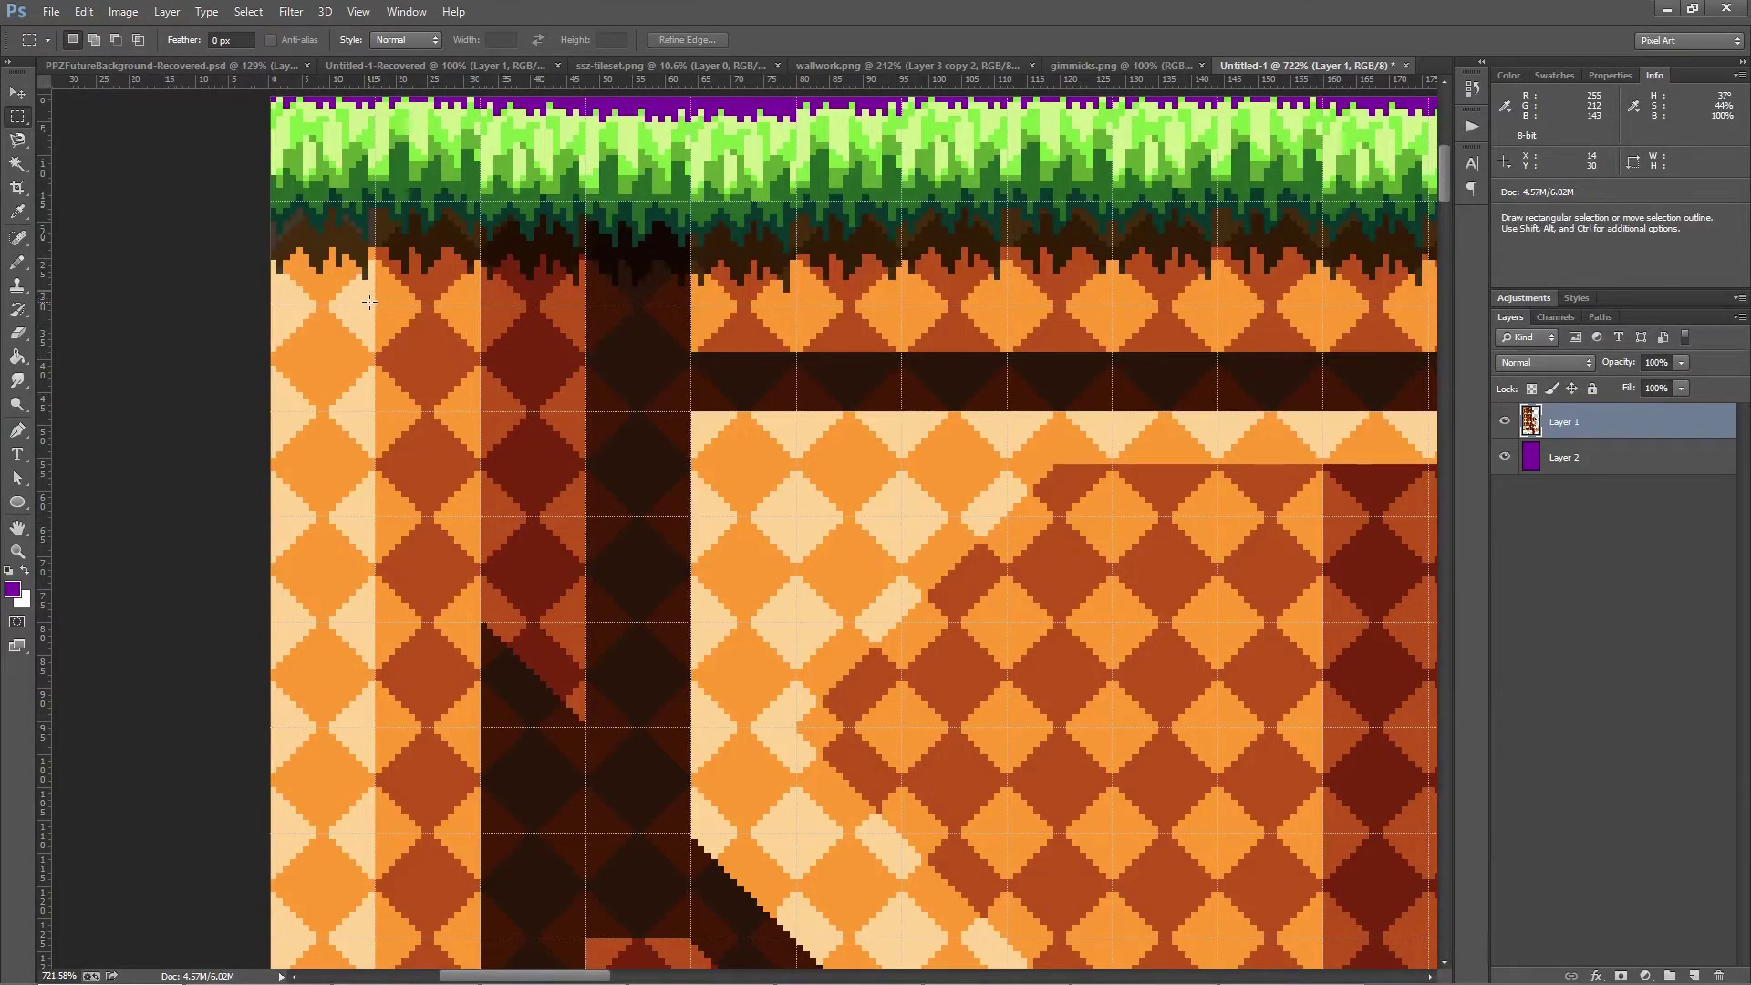
left_click_drag(371, 303, 593, 516)
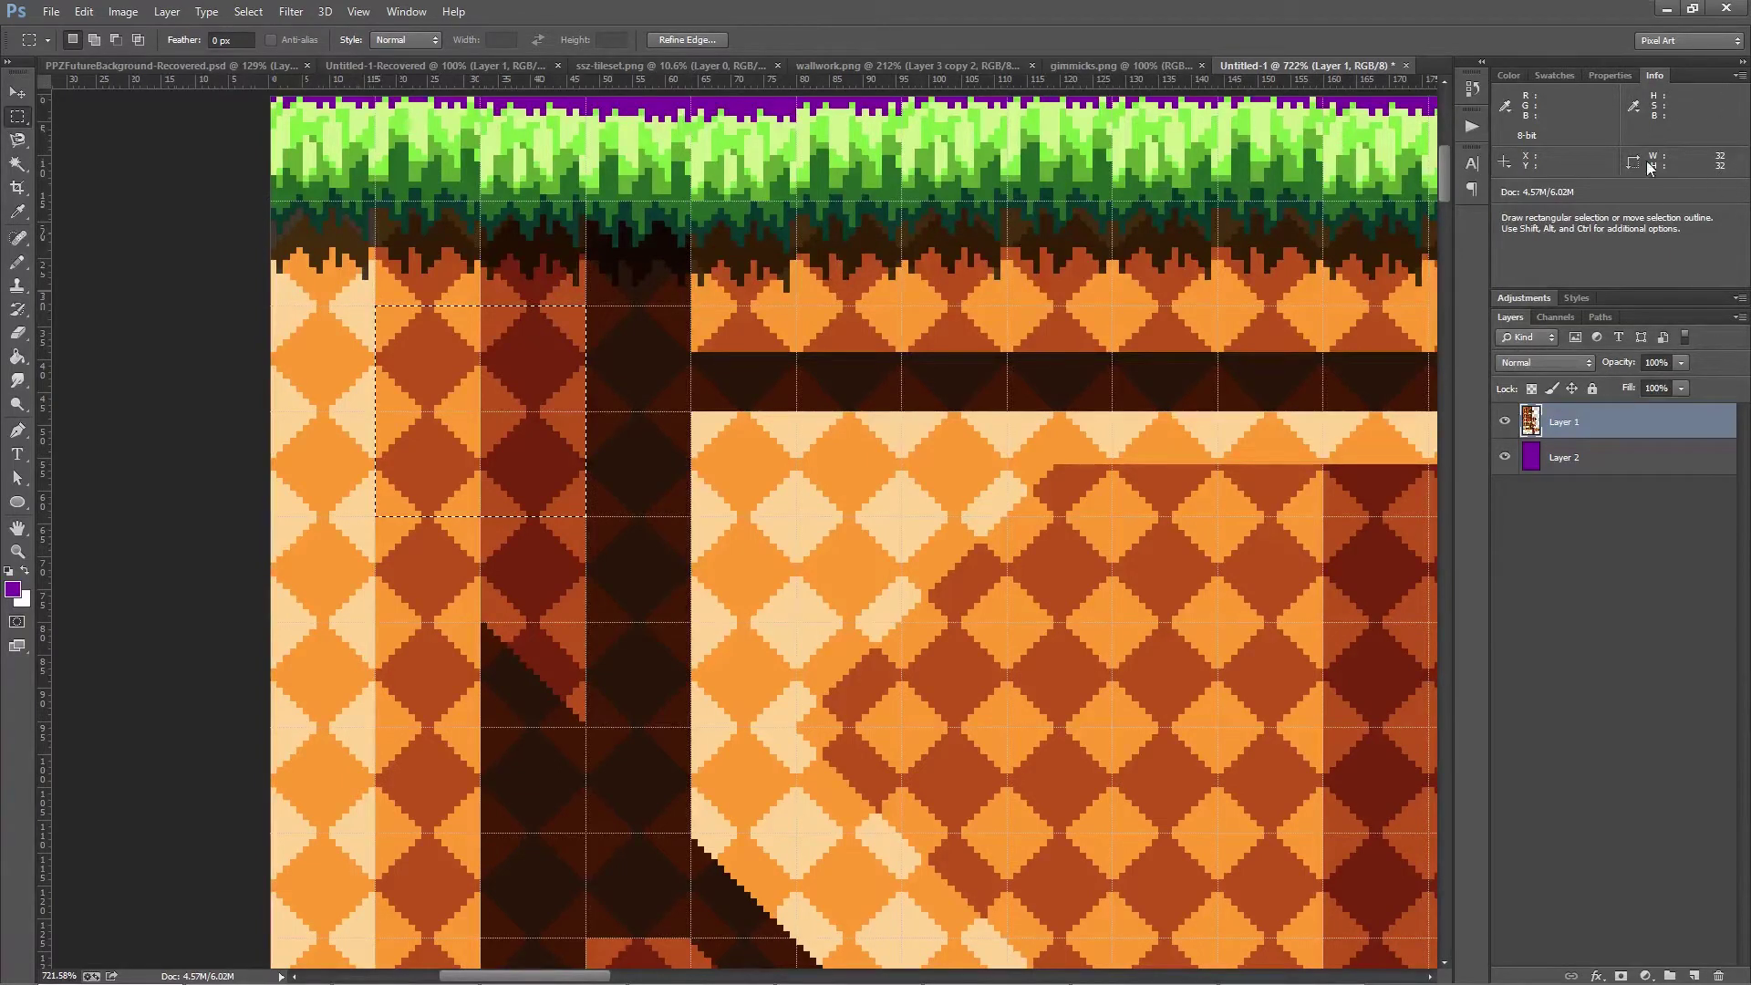
Set the Info panel's Panel Options ruler units to Pixels.
left_click(1739, 77)
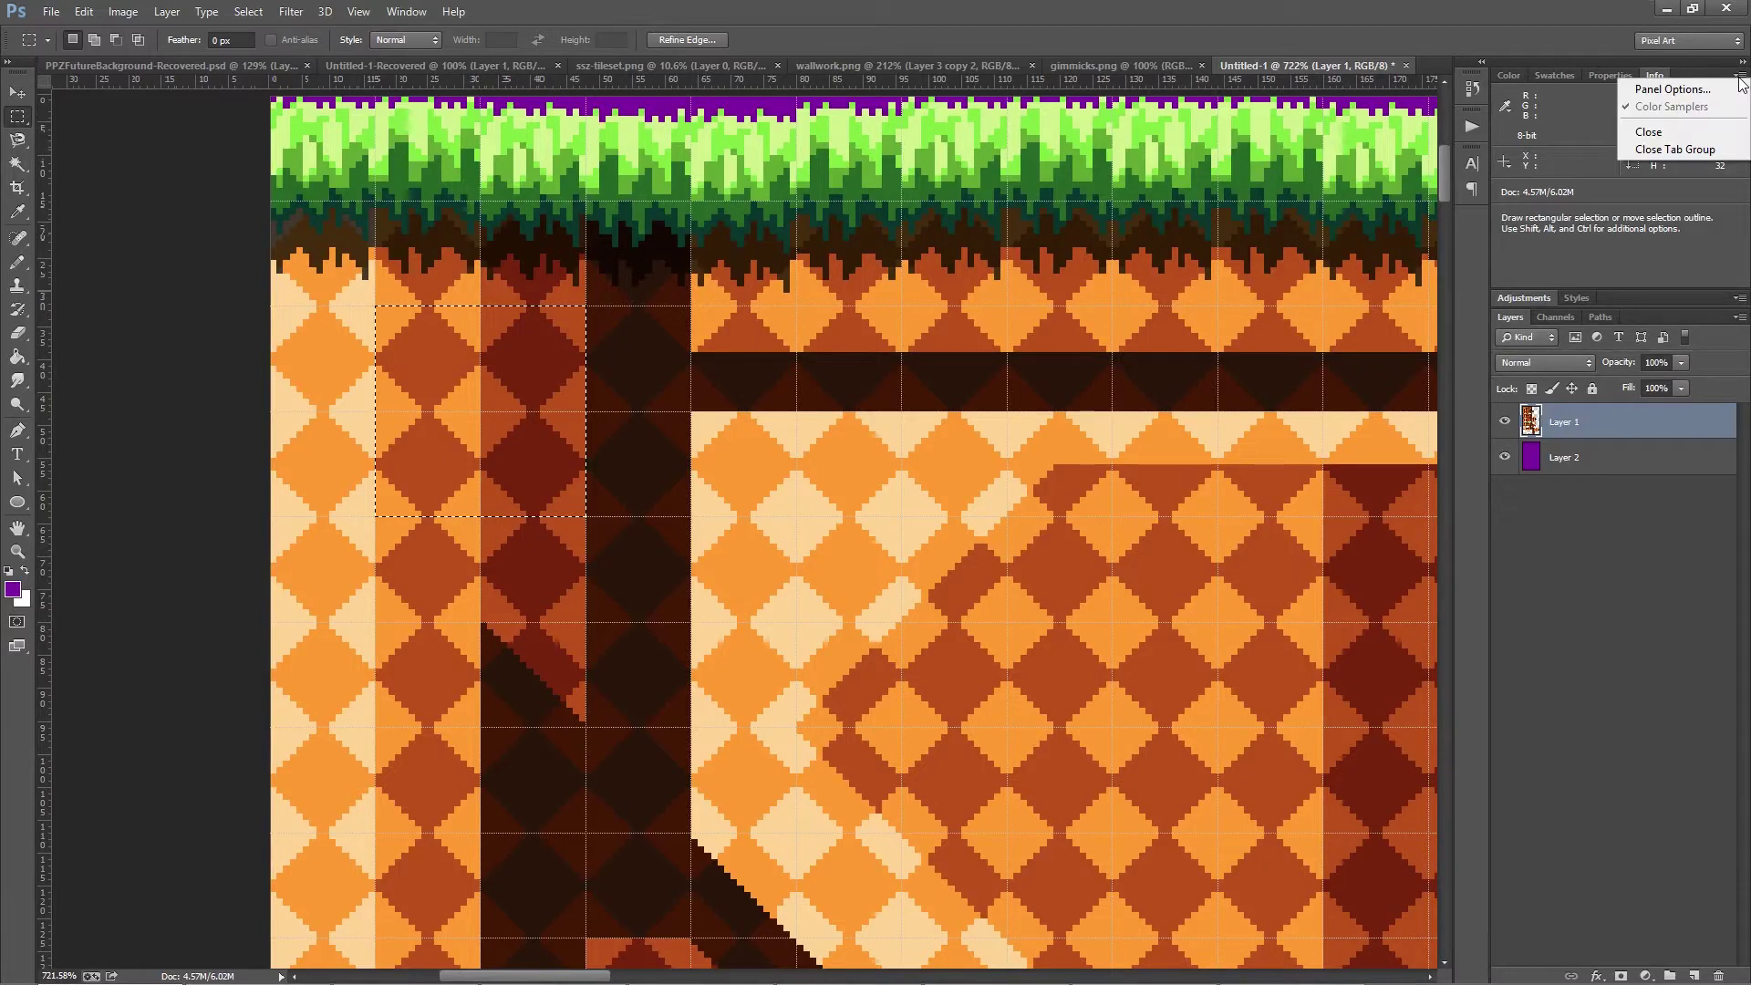
left_click(1700, 91)
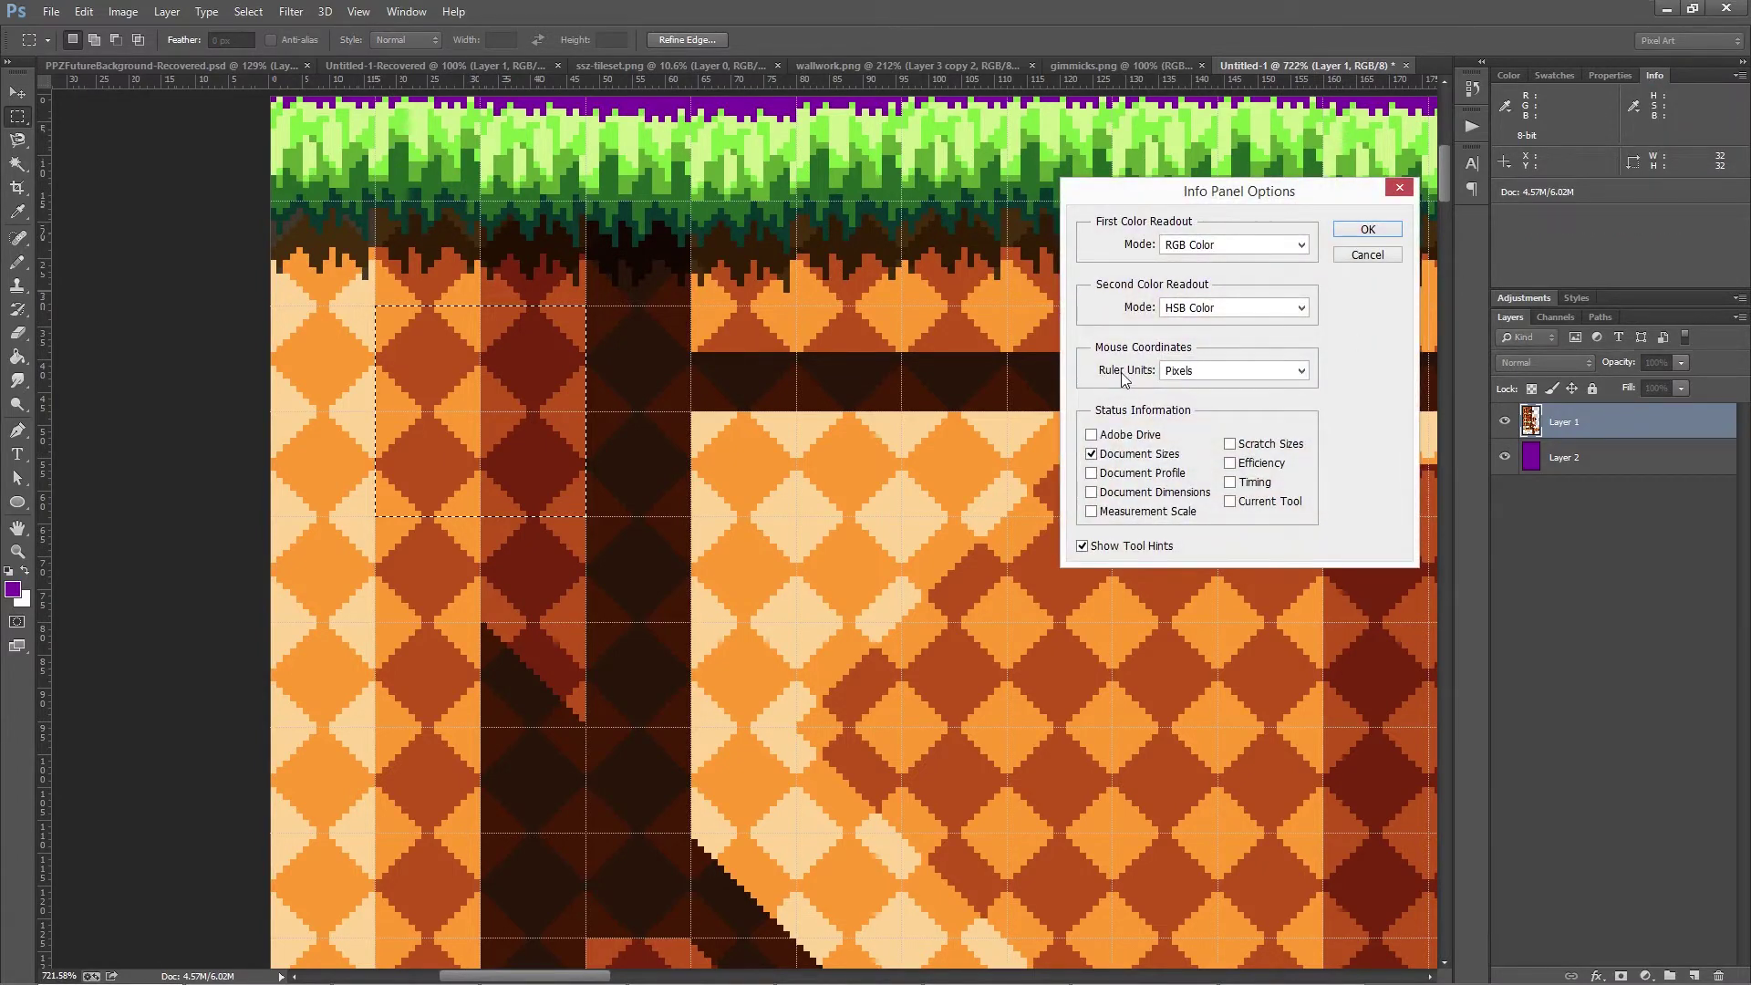
left_click(1224, 369)
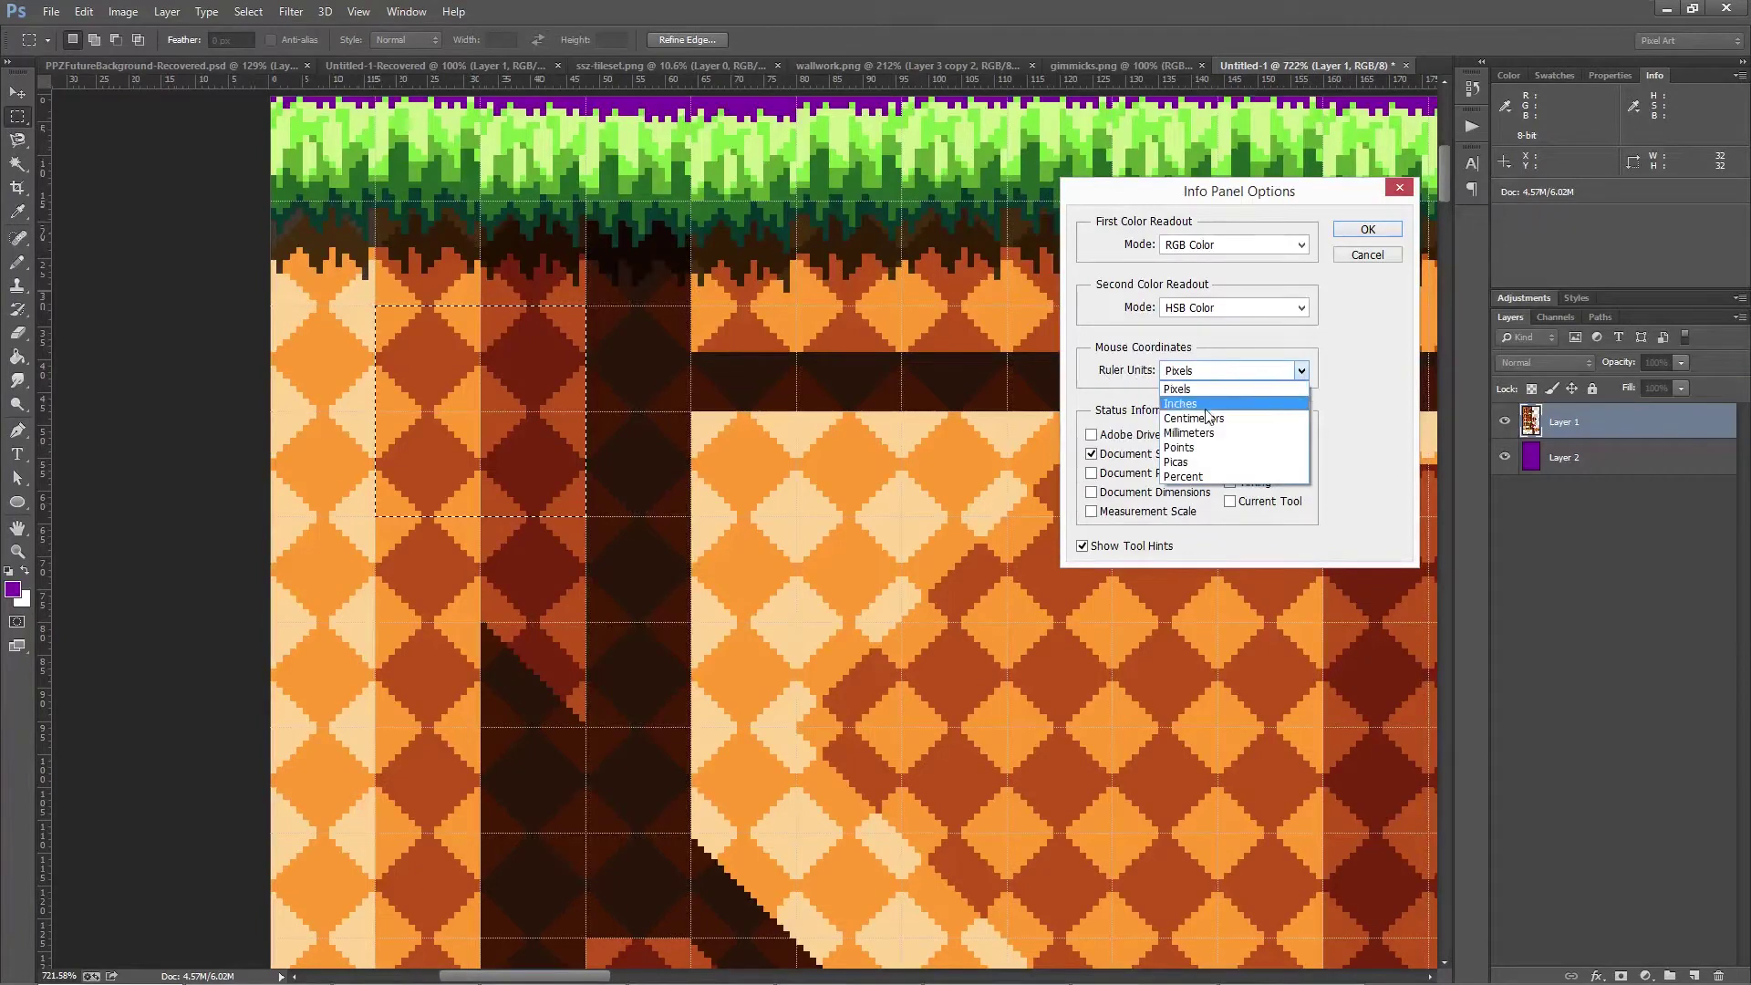
left_click(1207, 382)
left_click(1375, 235)
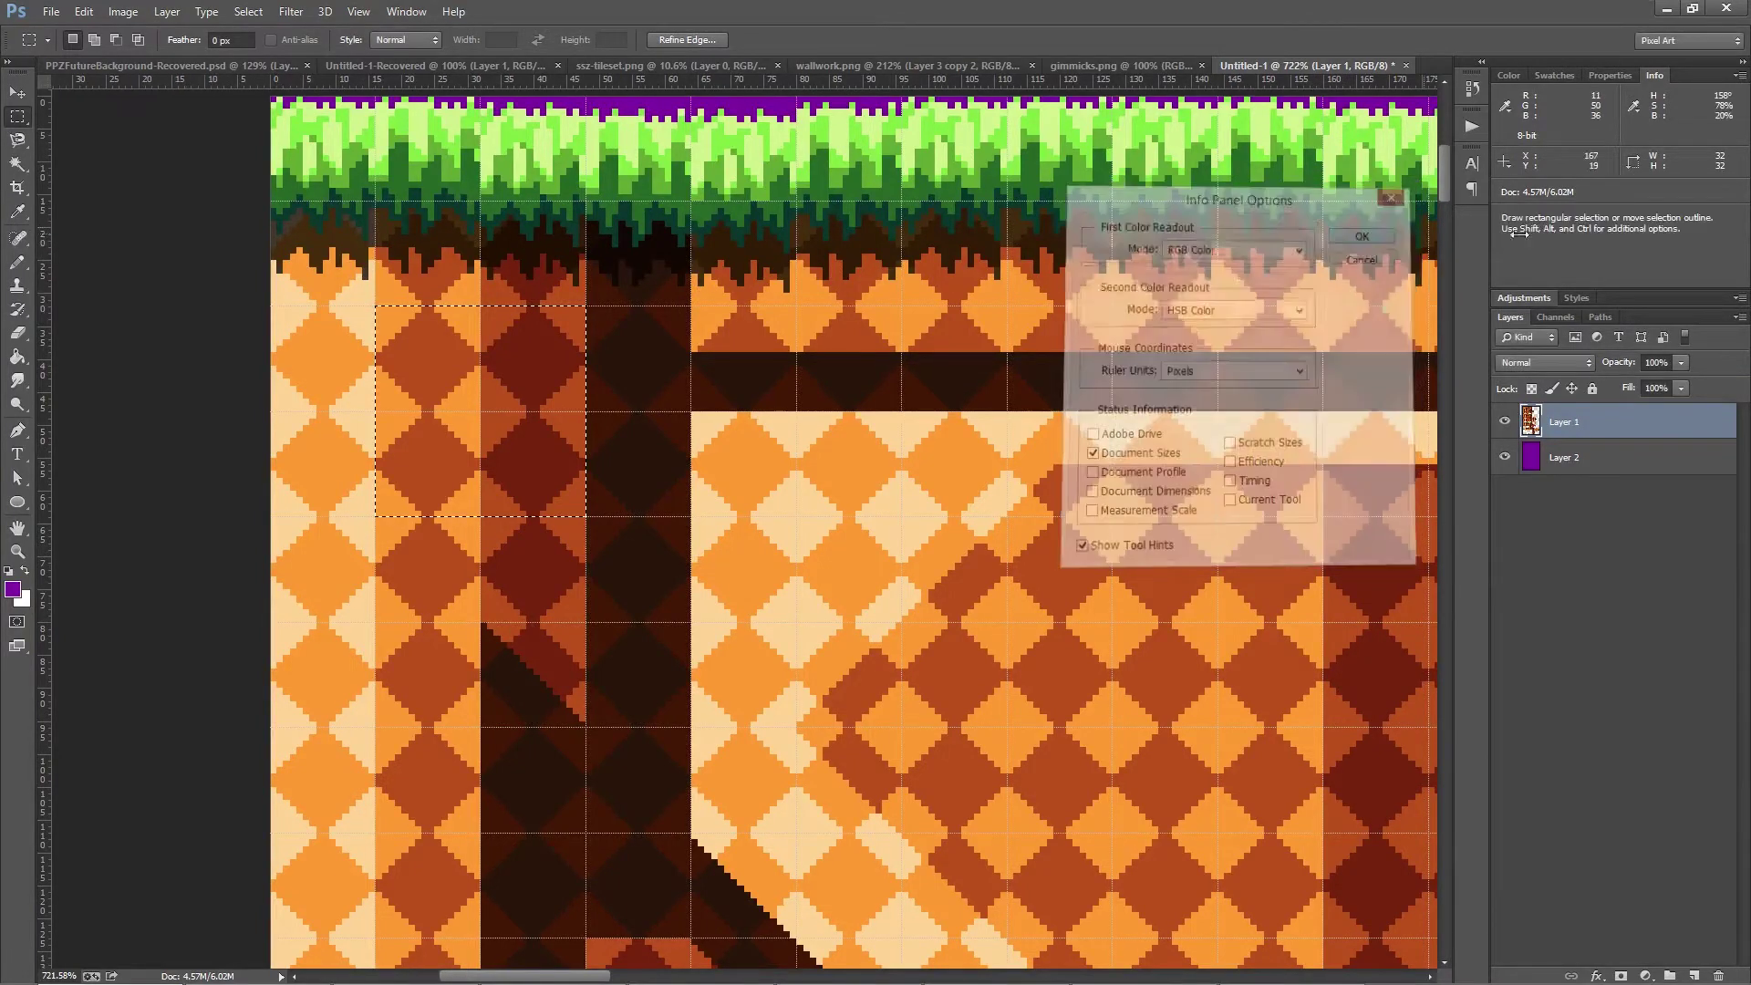
Select the neighbouring 32×32 tile on the grid, then deselect it.
left_click(809, 422)
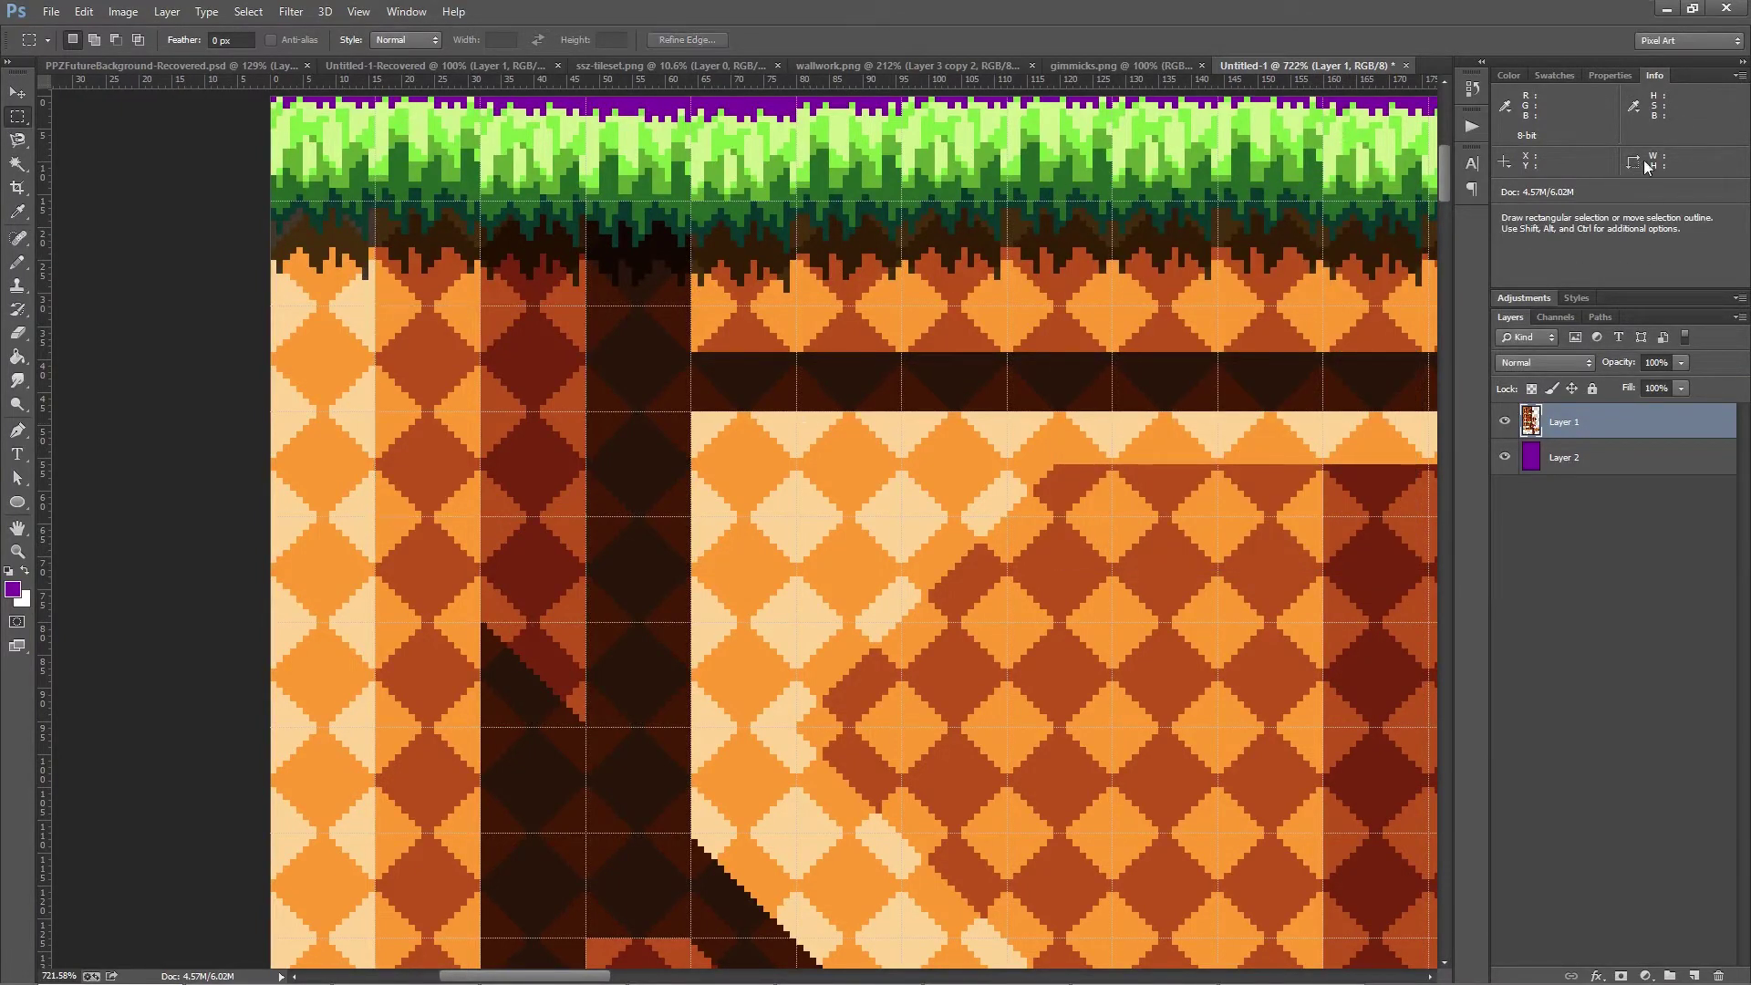
left_click_drag(476, 307, 729, 486)
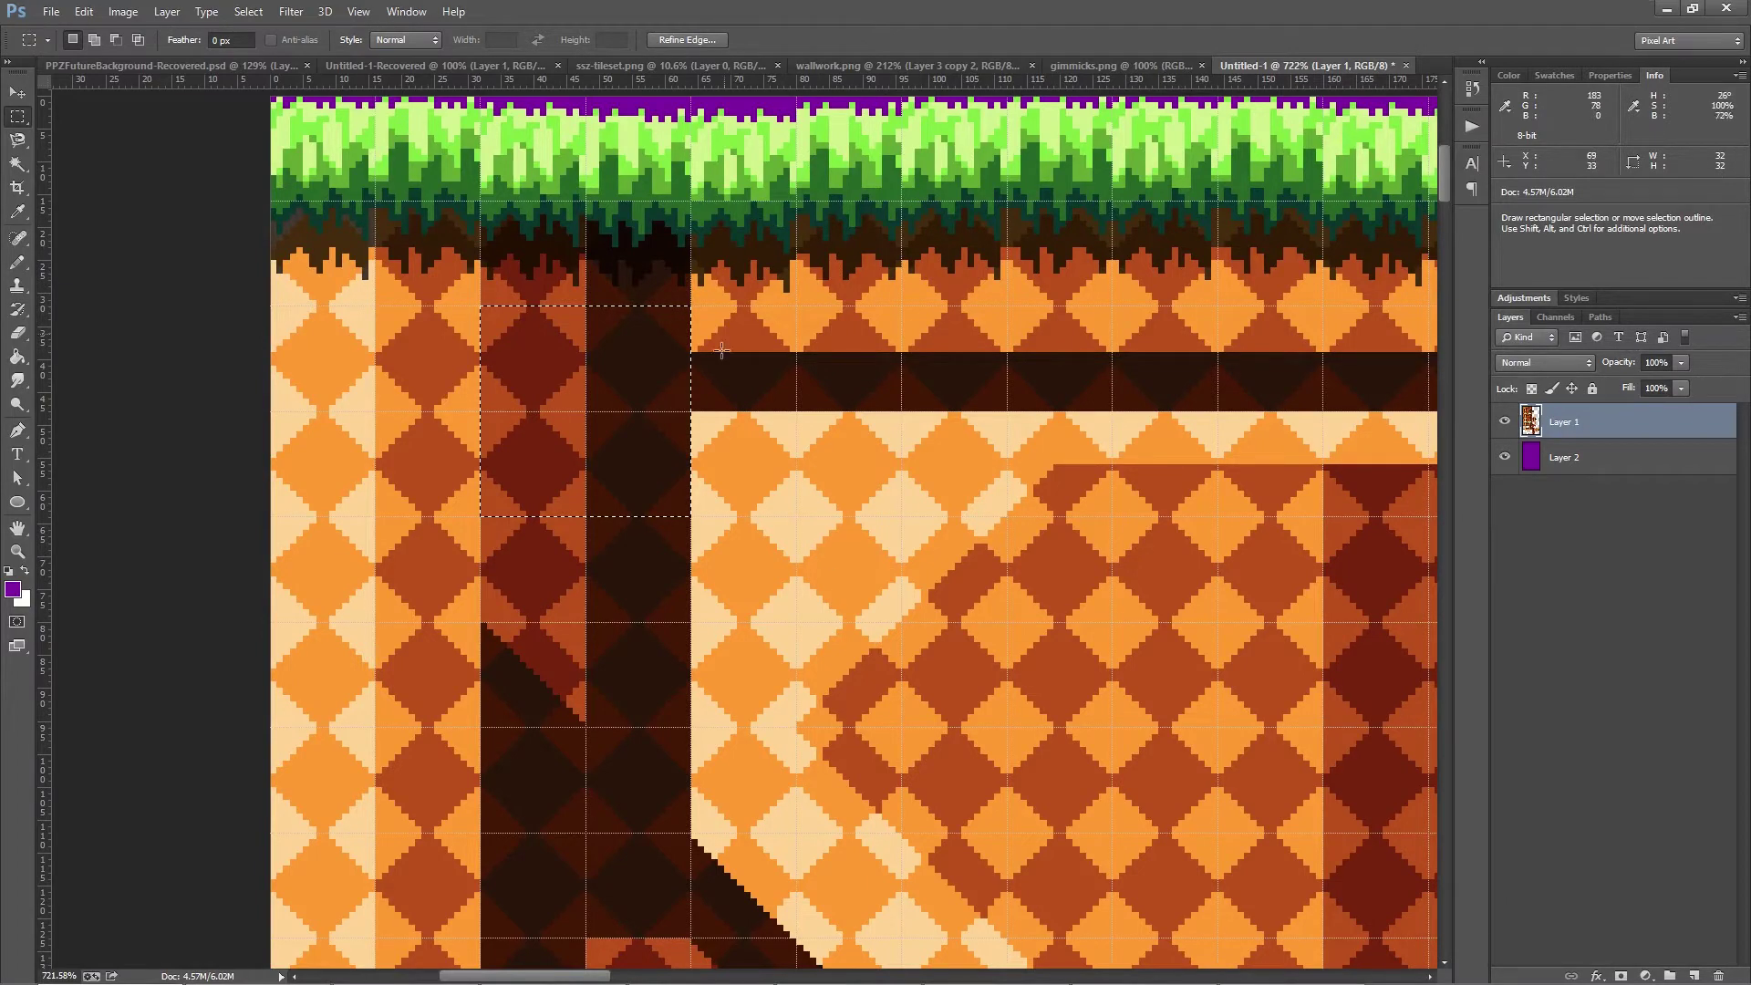
left_click(374, 308)
Hide and reshow the Info panel via Window > Info, then view its colour readout modes.
left_click(405, 11)
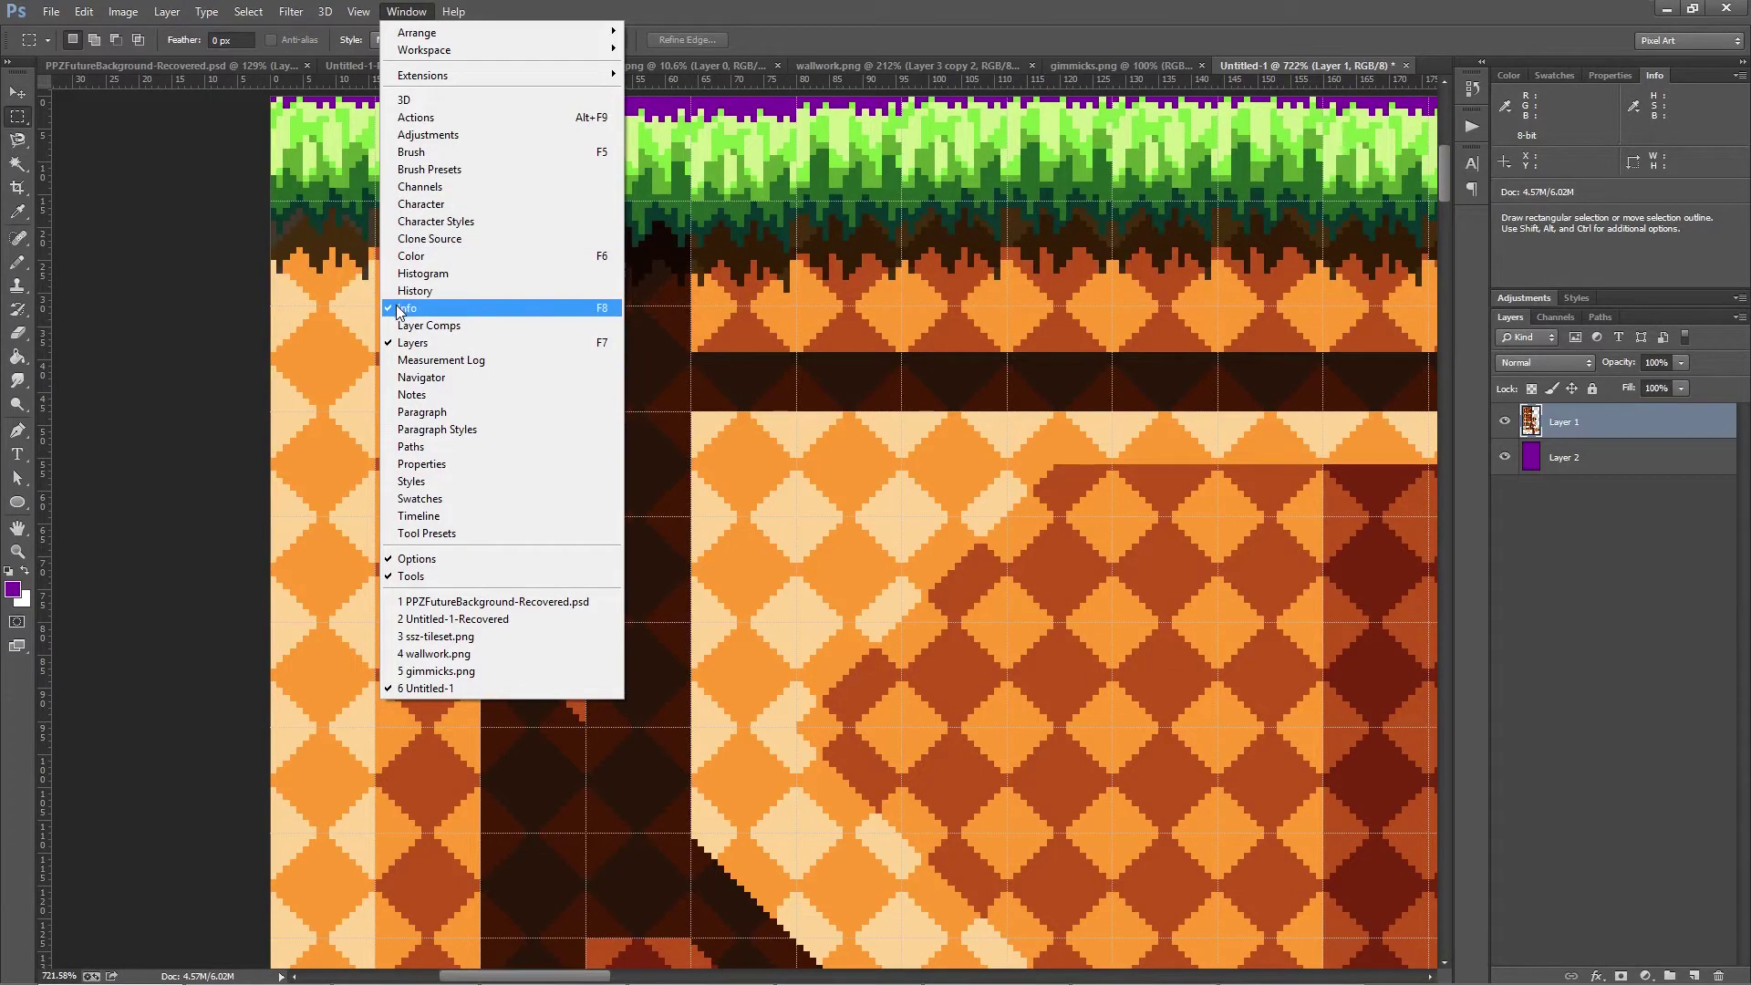
left_click(520, 313)
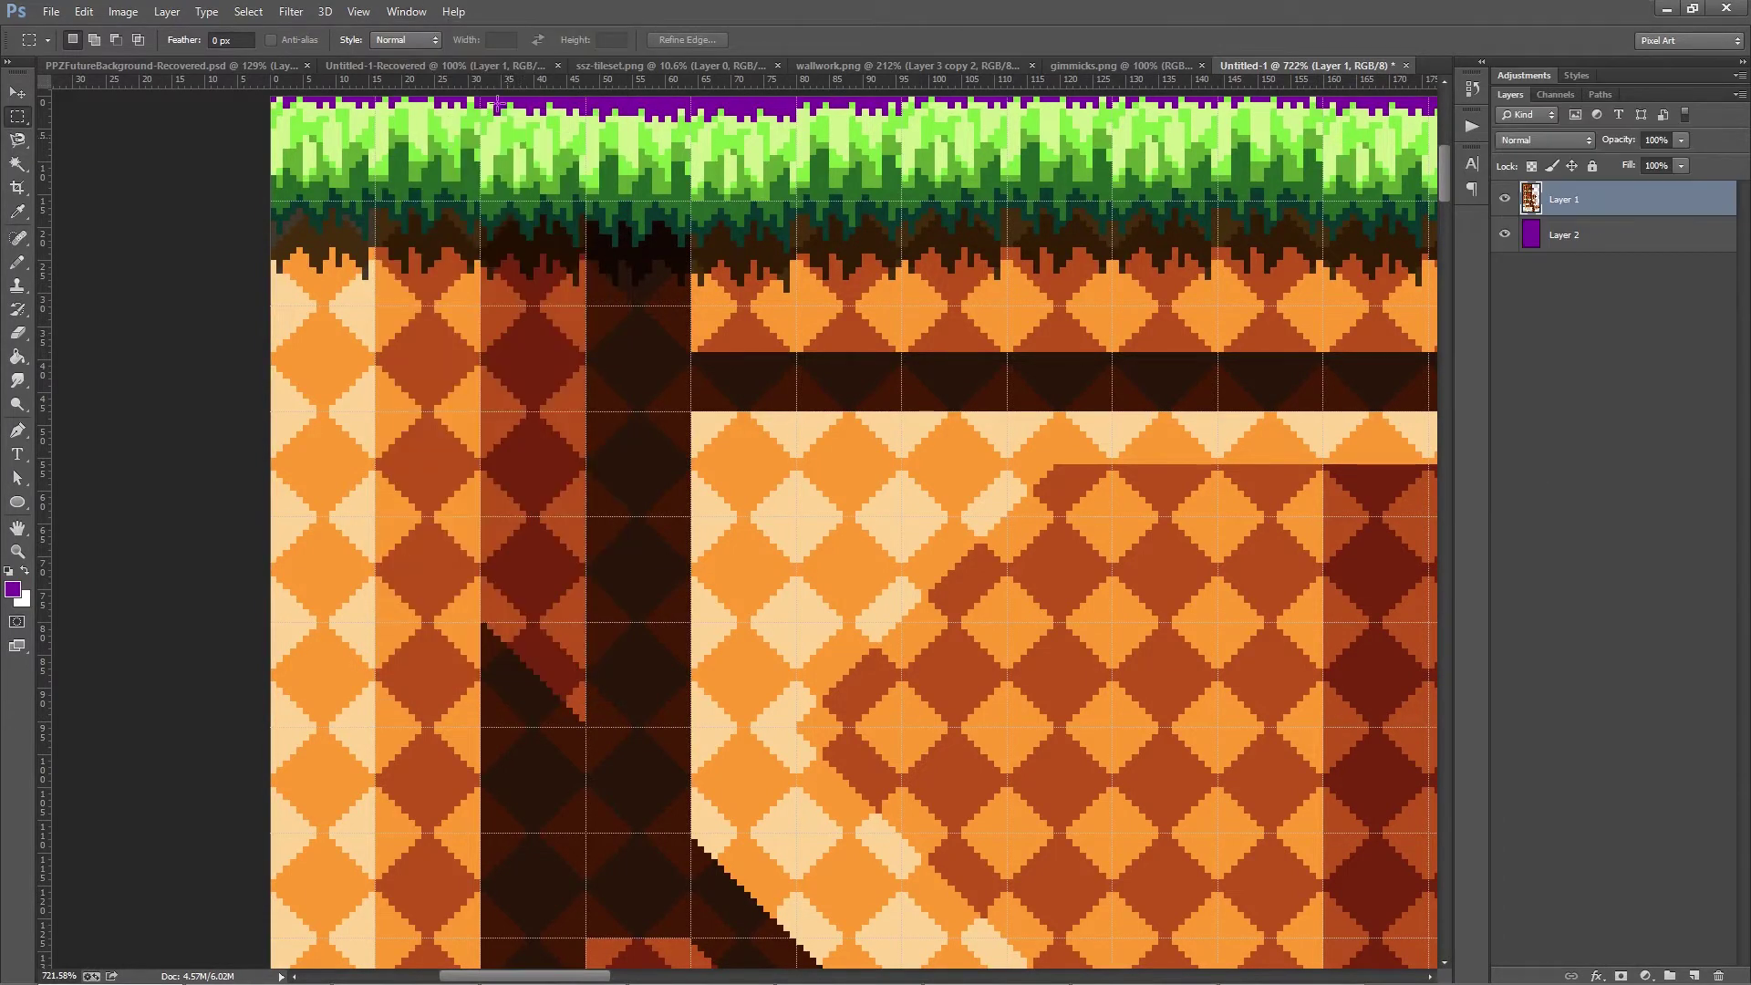
left_click(406, 11)
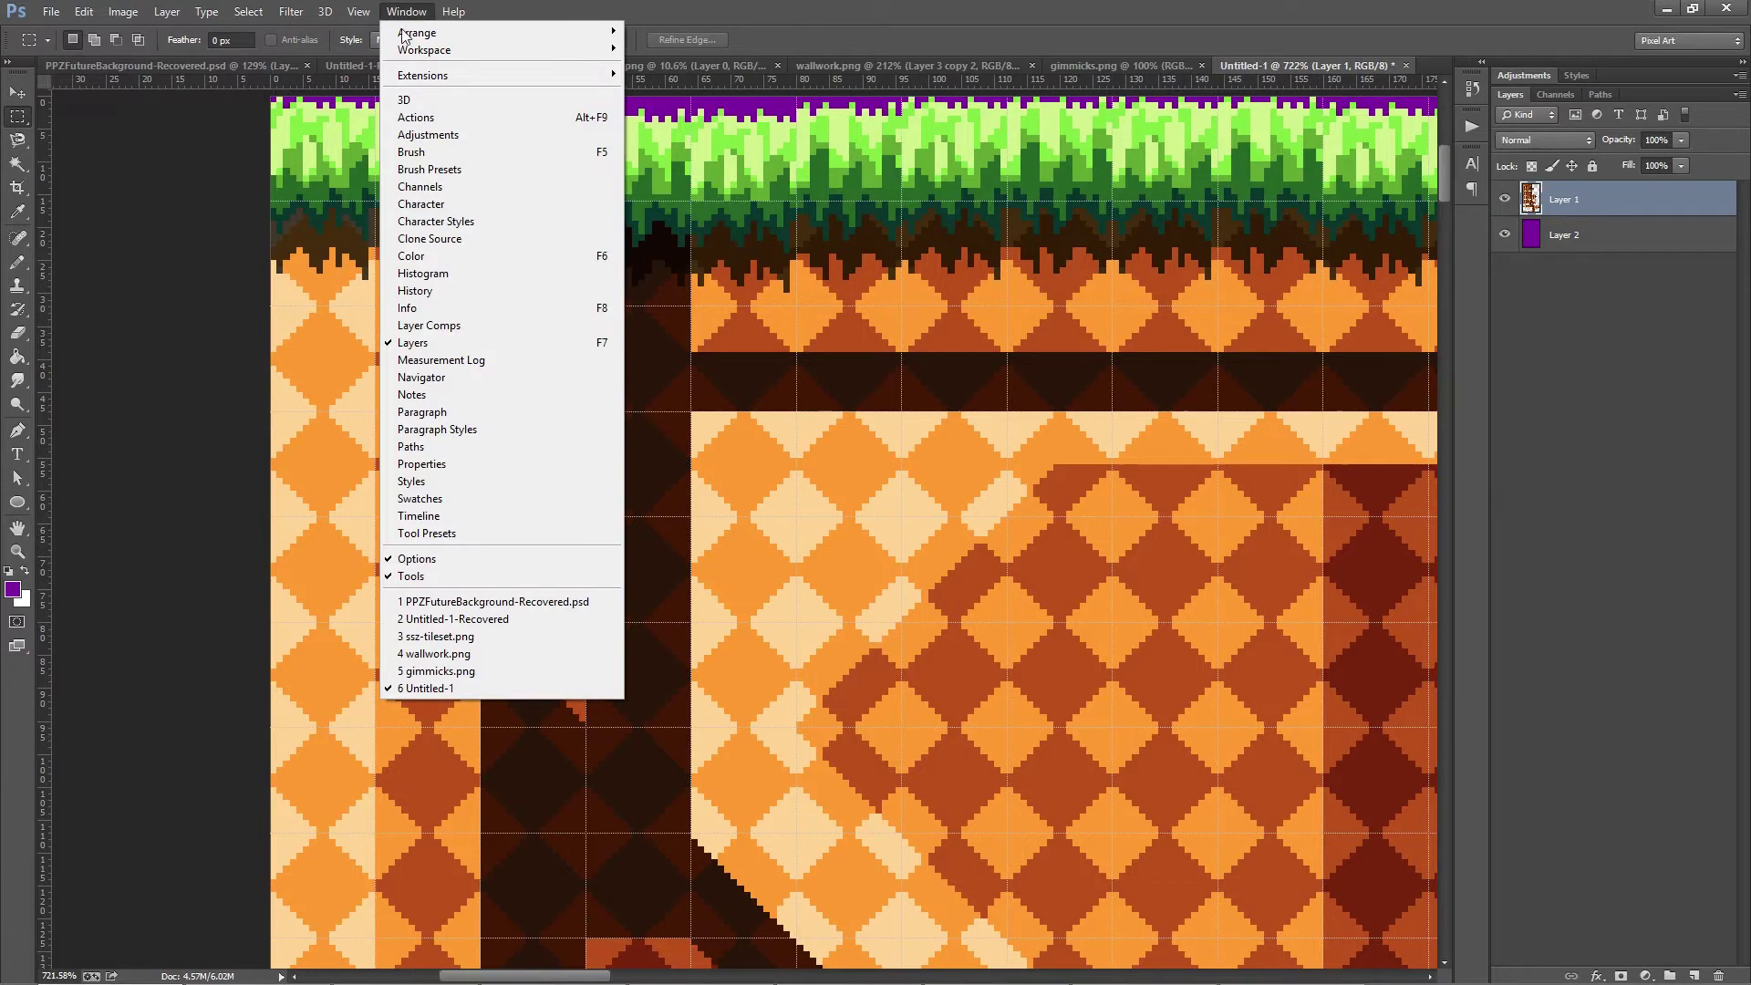
left_click(467, 310)
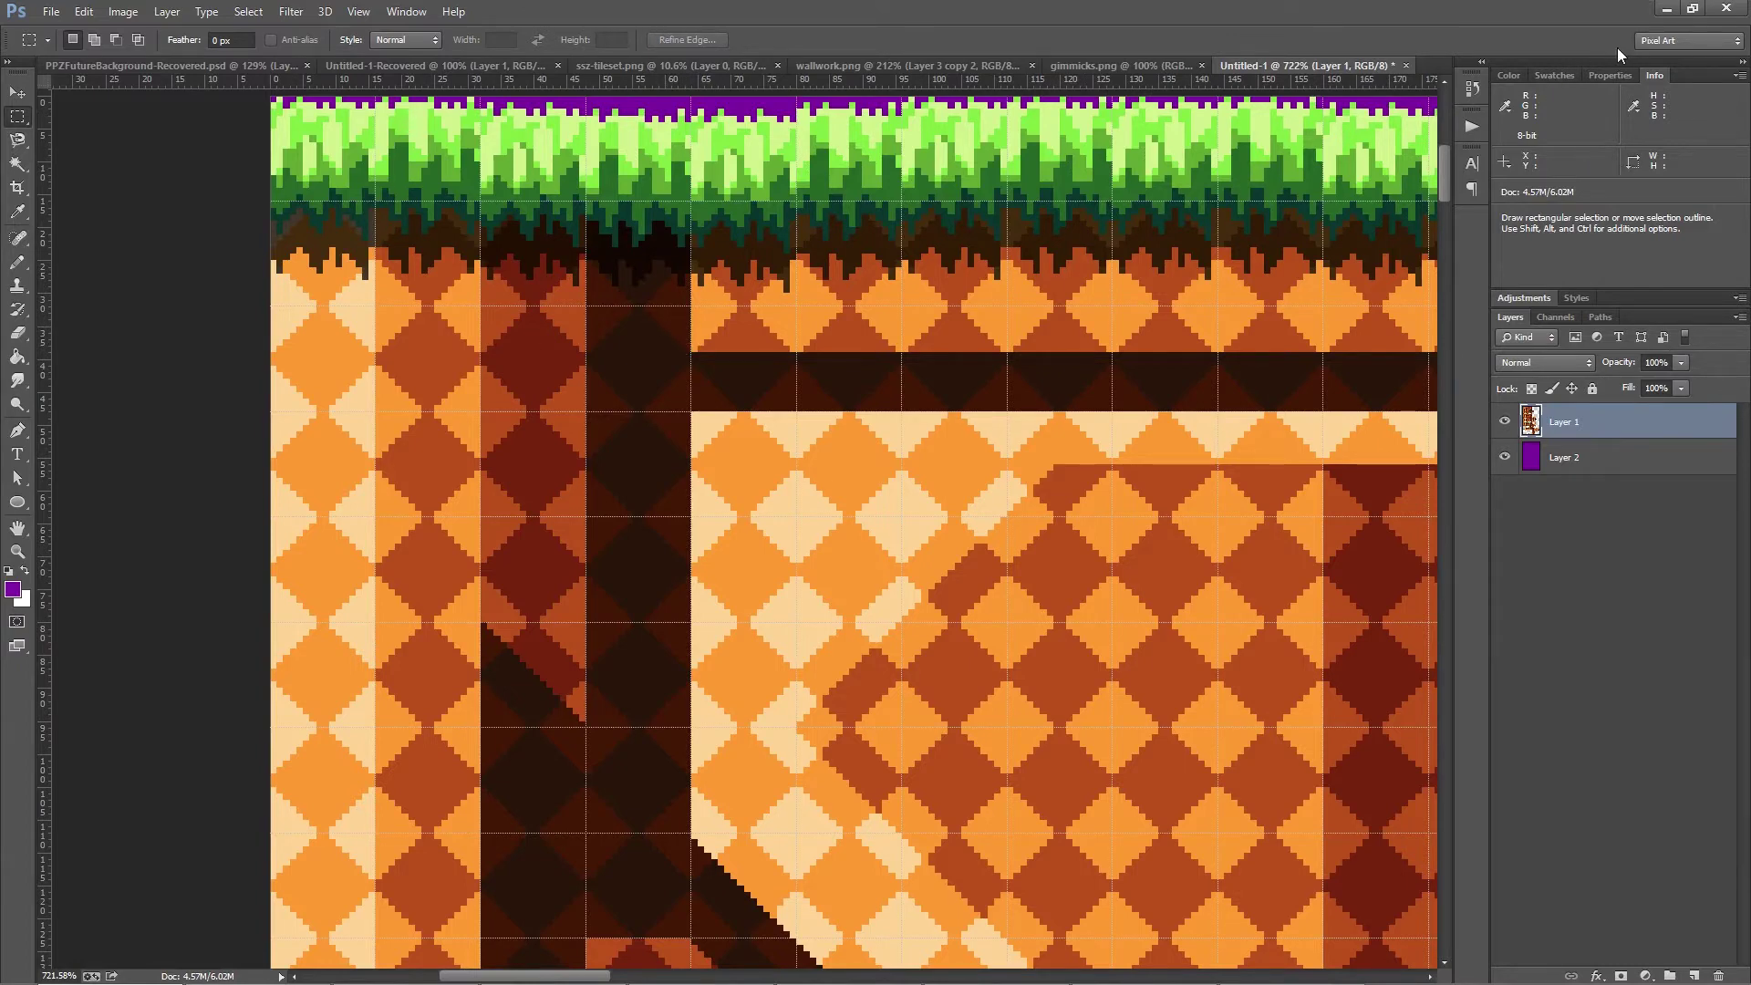
left_click(1506, 108)
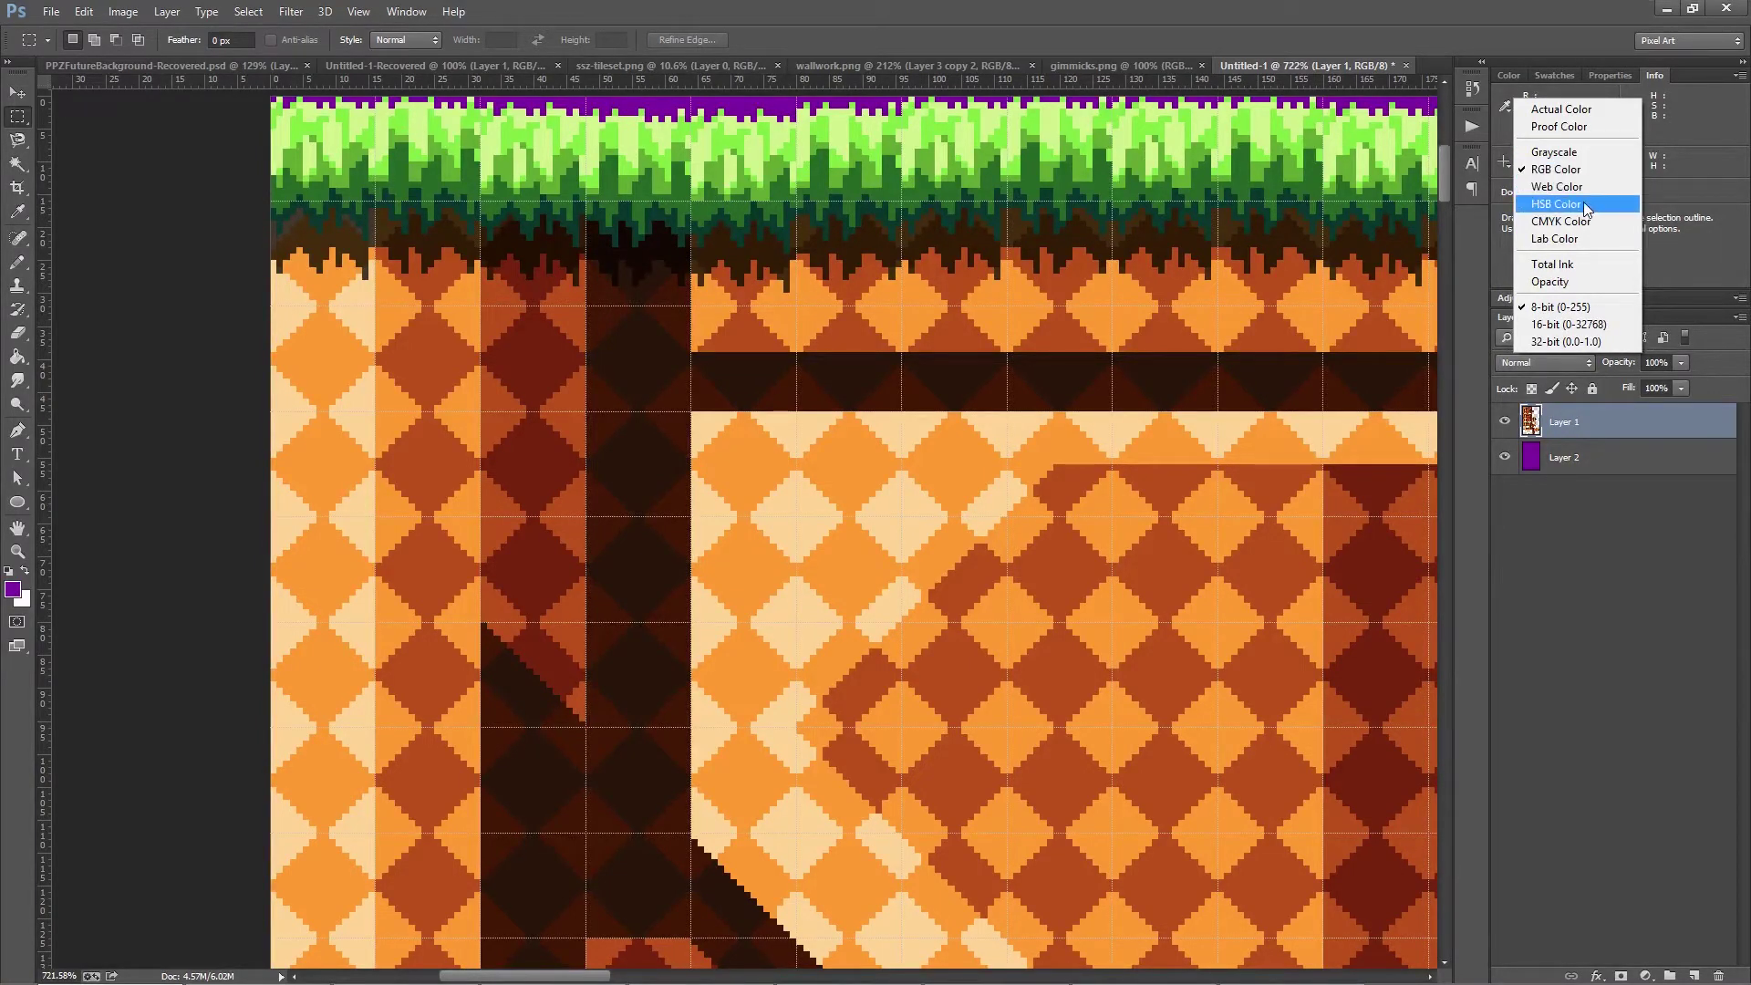
left_click(1712, 157)
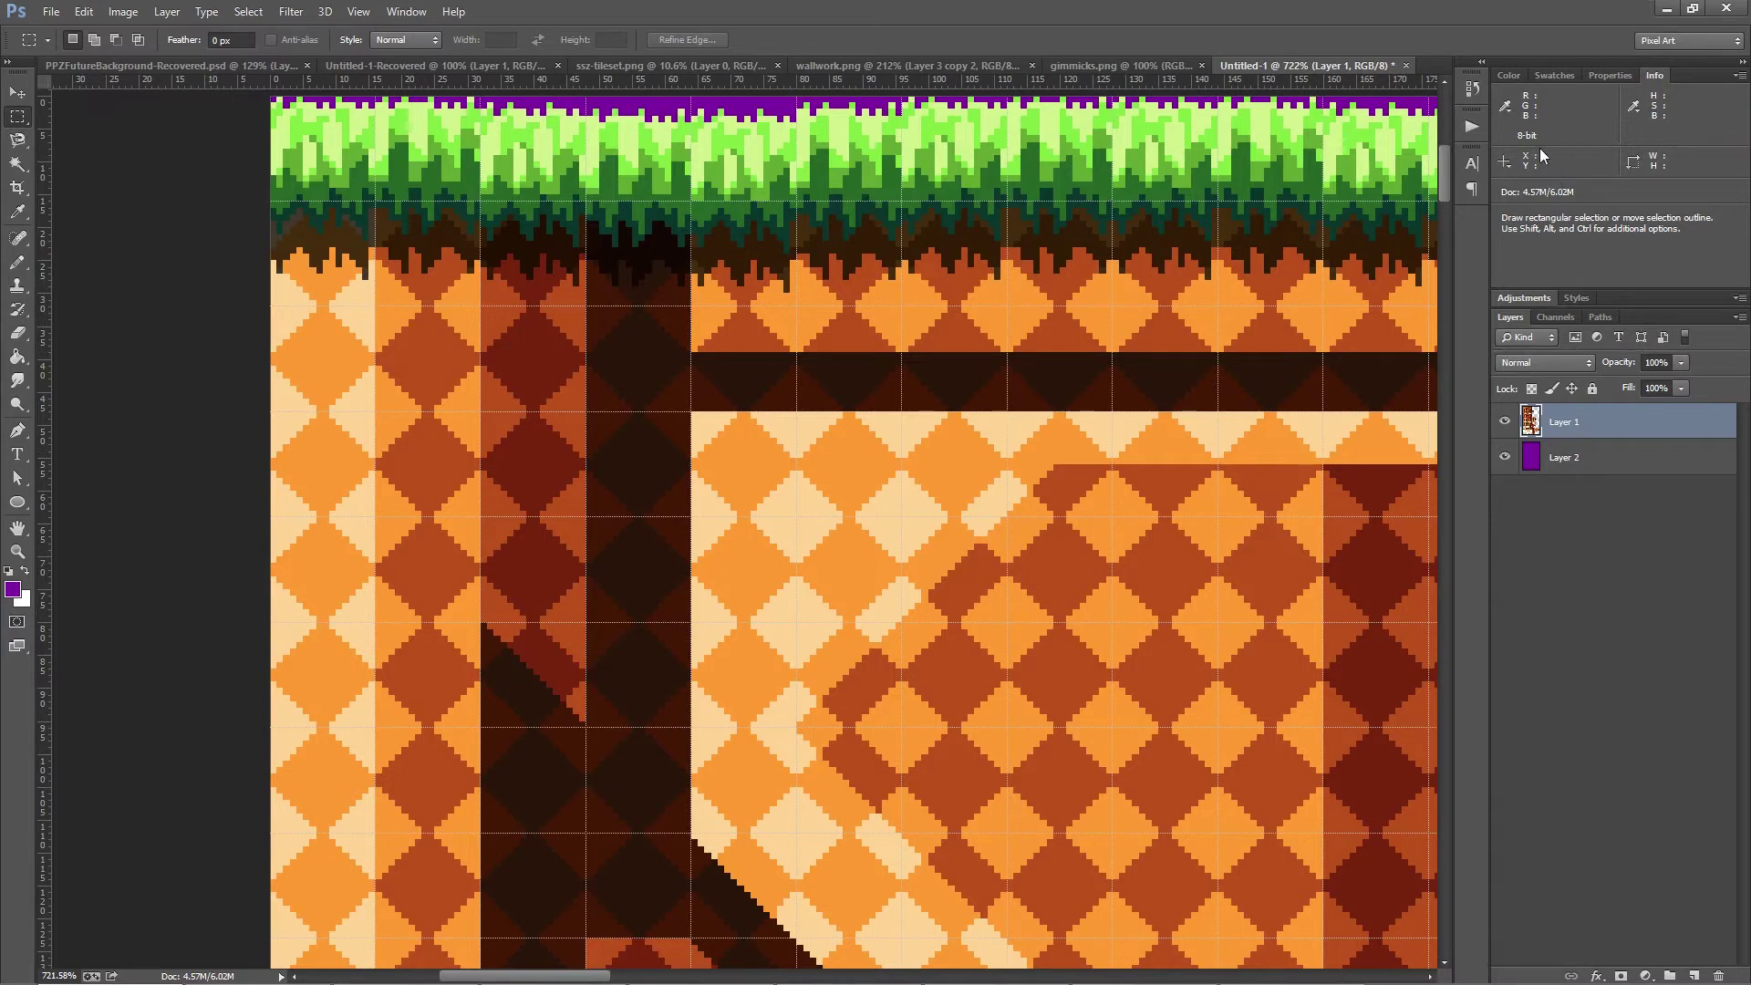
left_click_drag(648, 200, 783, 670)
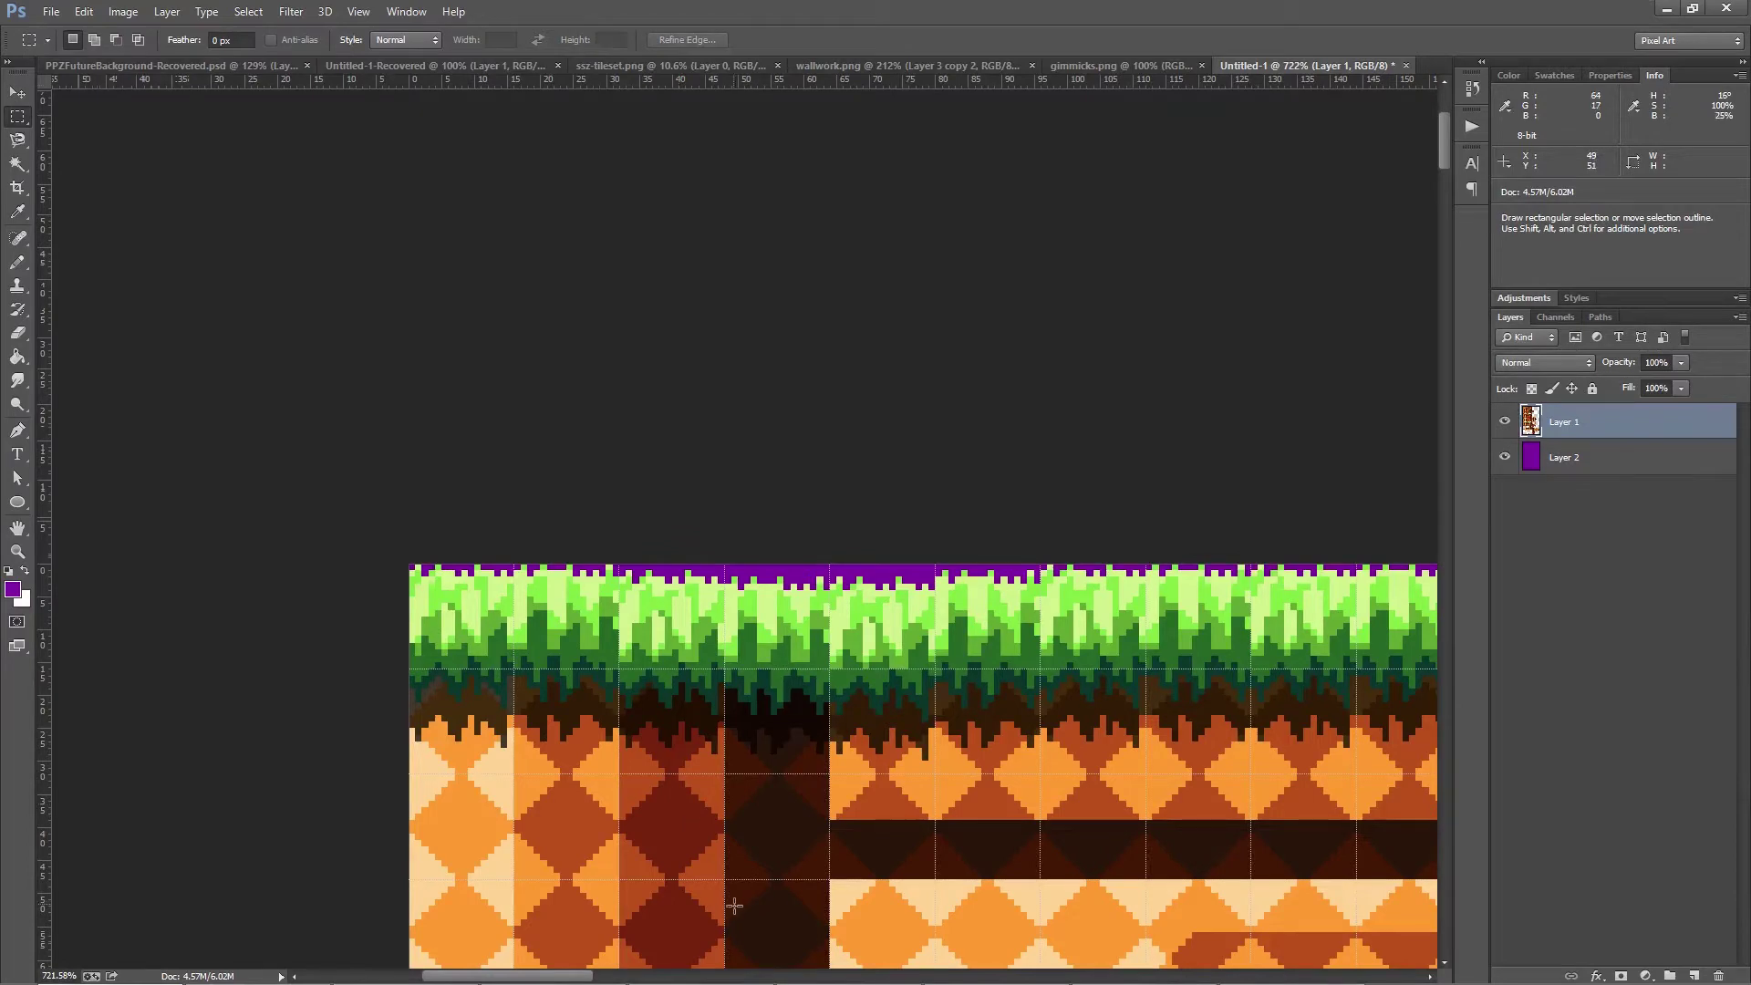
left_click_drag(1009, 910, 527, 441)
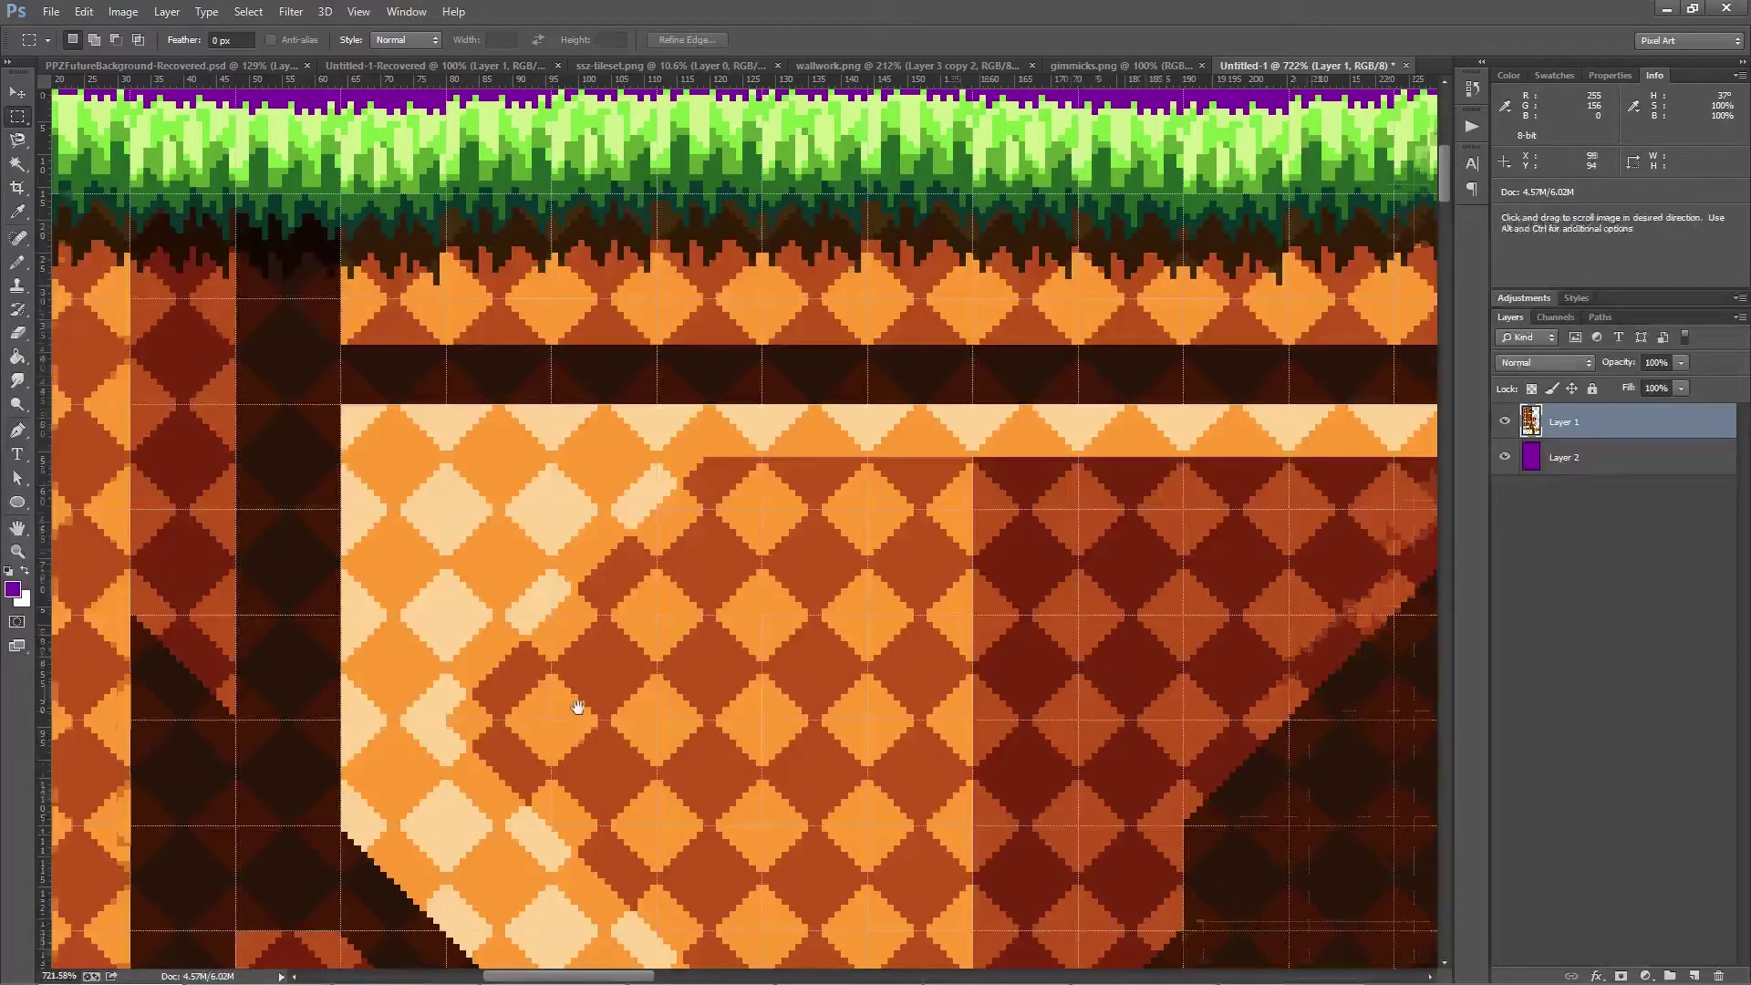
scroll(927, 686, "down", 3)
scroll(927, 686, "down", 2)
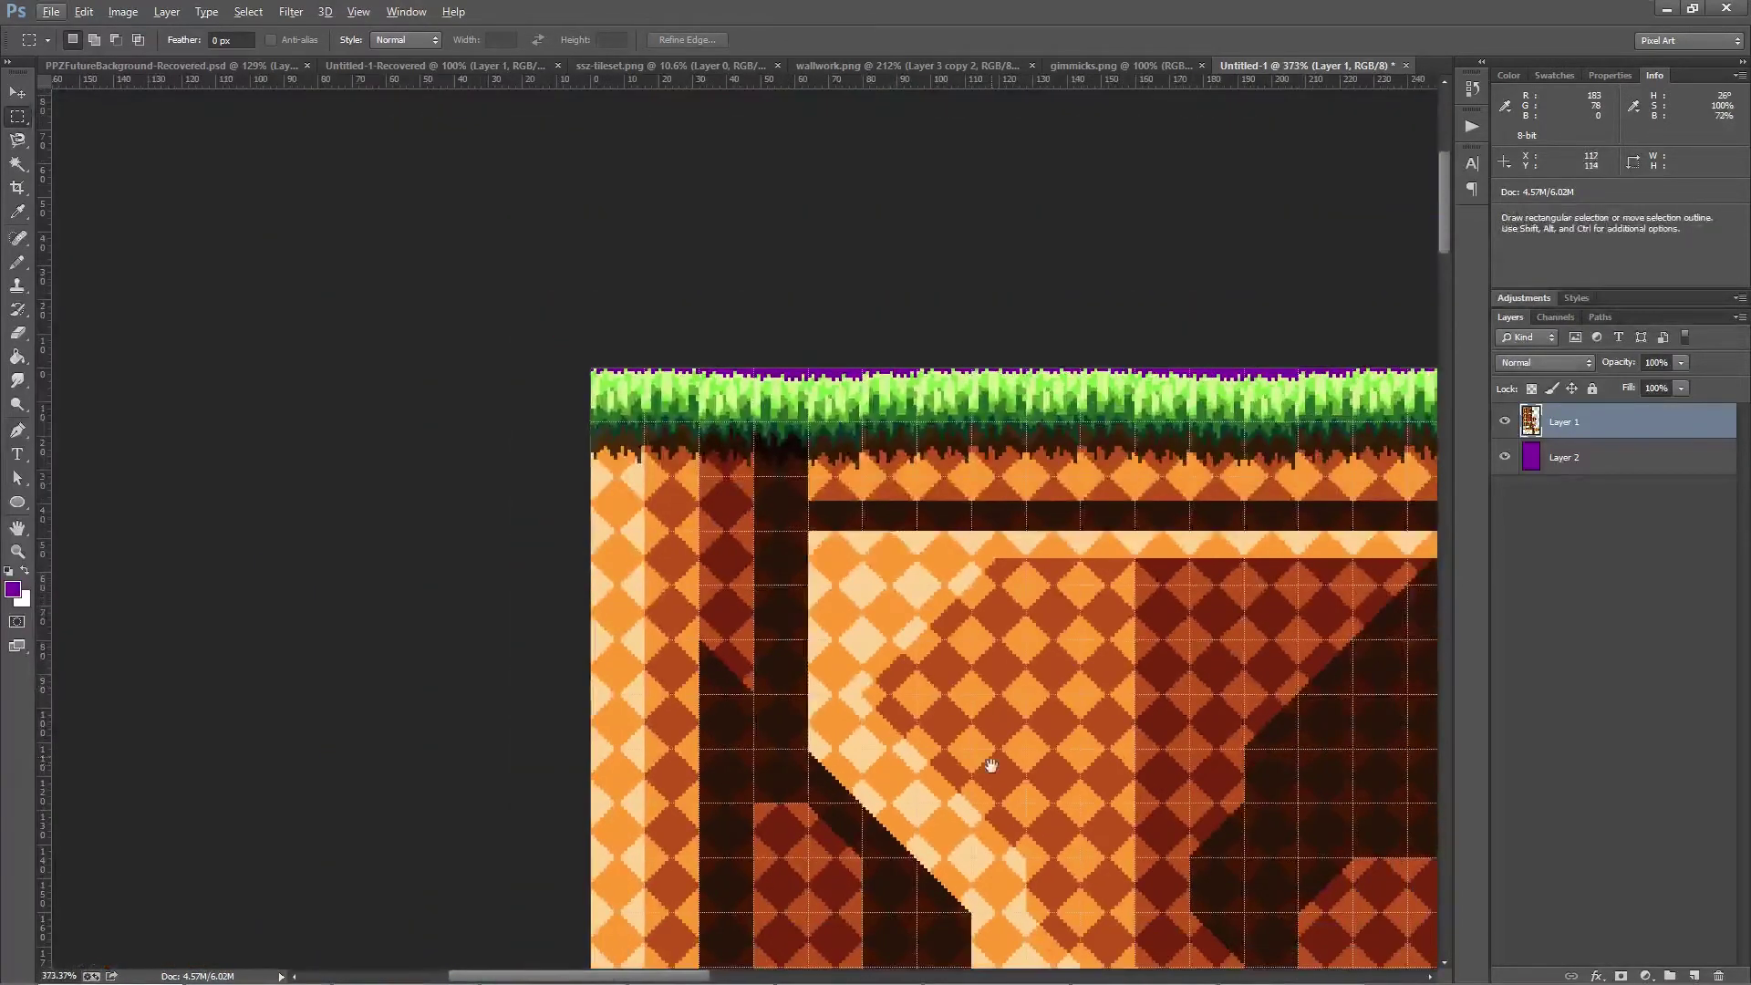
left_click_drag(927, 686, 696, 496)
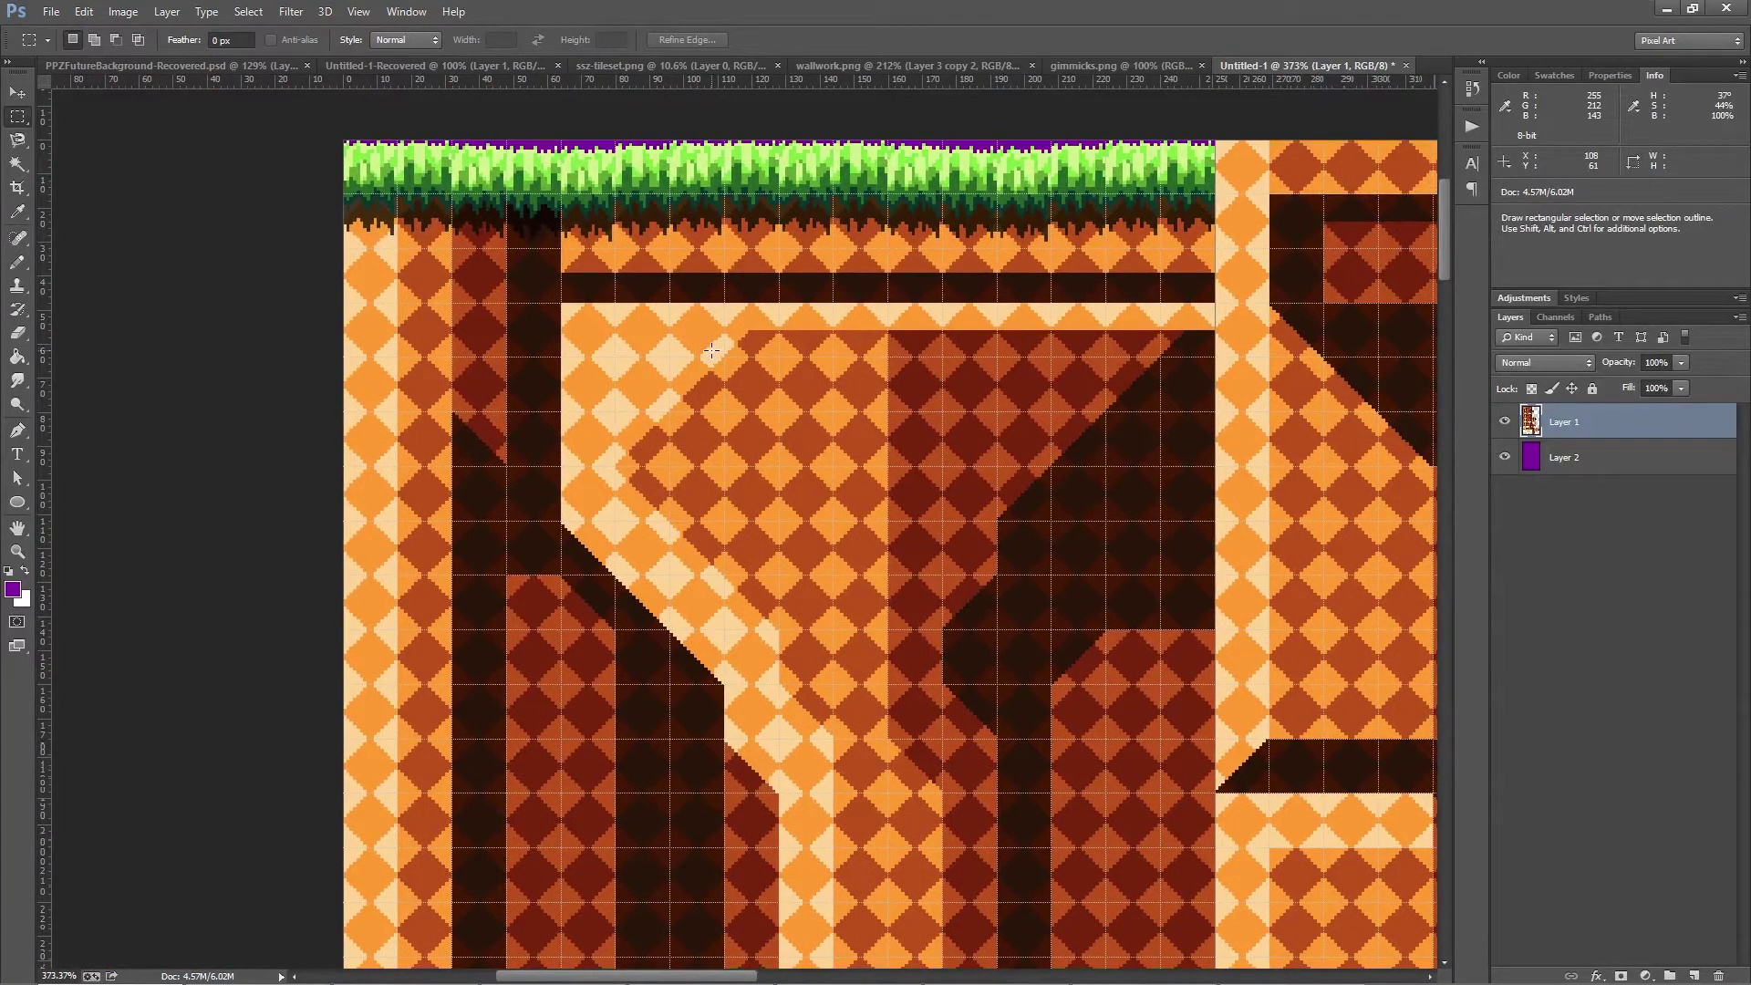
mouse_move(702, 355)
left_mouse_down()
mouse_move(885, 480)
mouse_move(887, 574)
mouse_move(772, 502)
mouse_move(670, 397)
mouse_move(671, 358)
left_mouse_up()
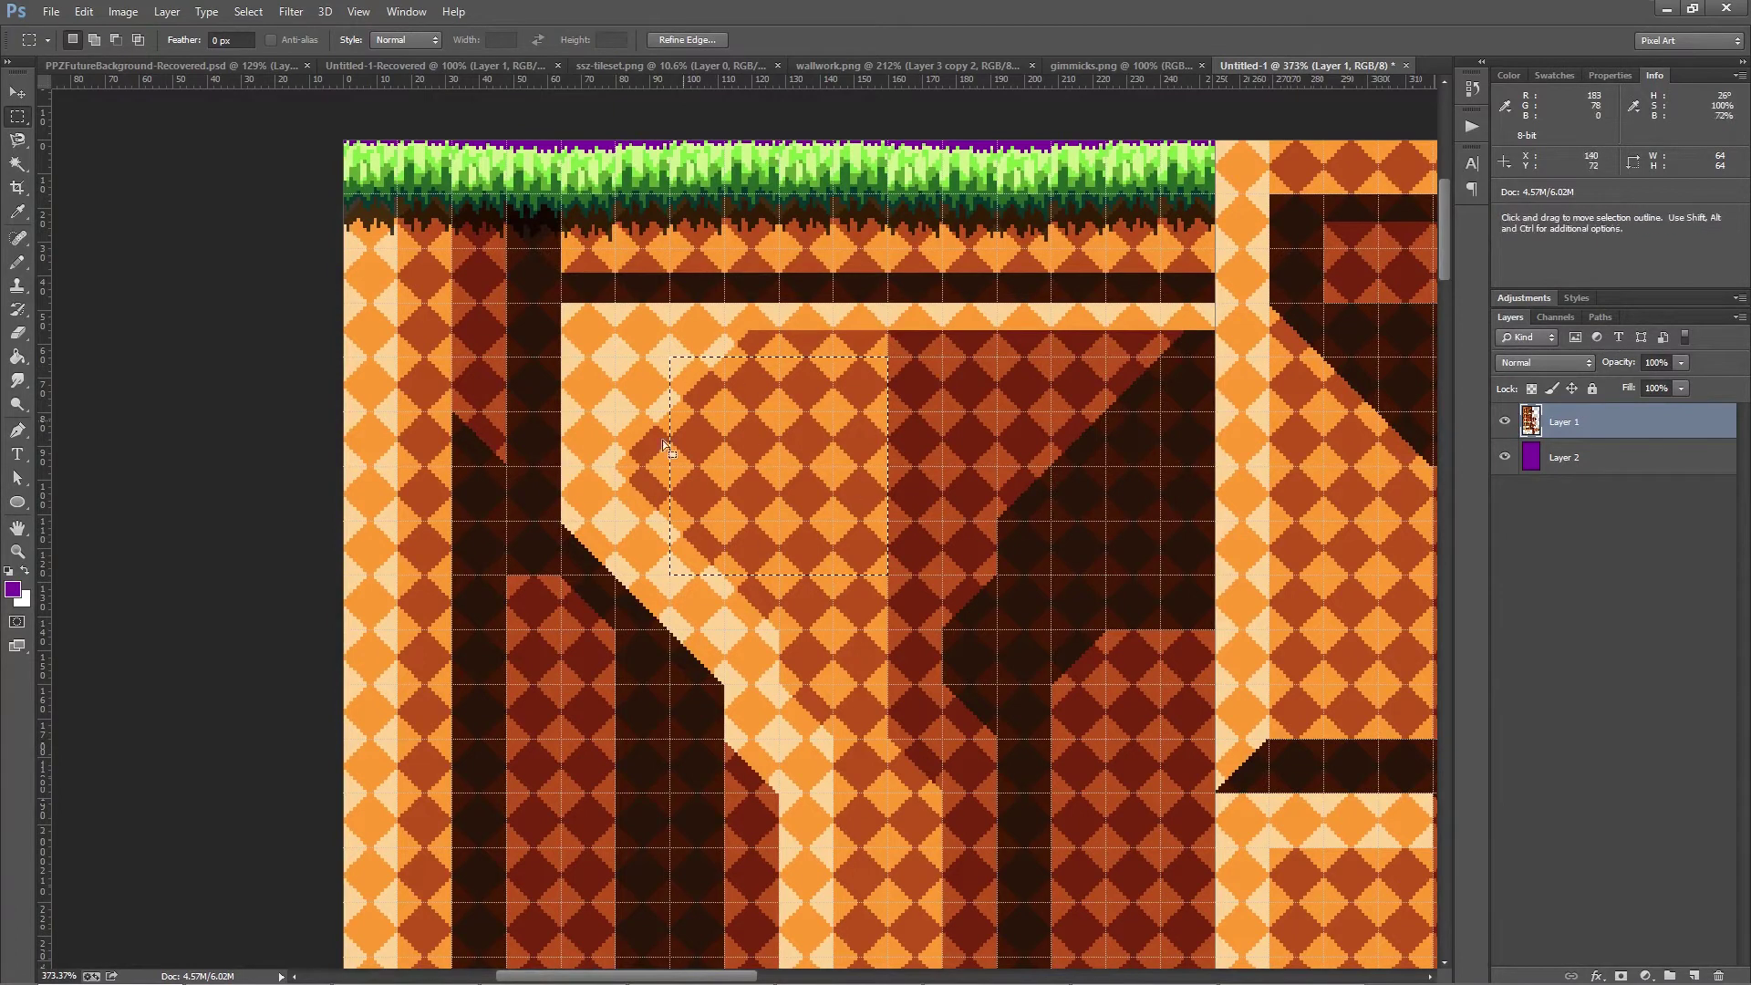
left_click_drag(969, 543, 762, 617)
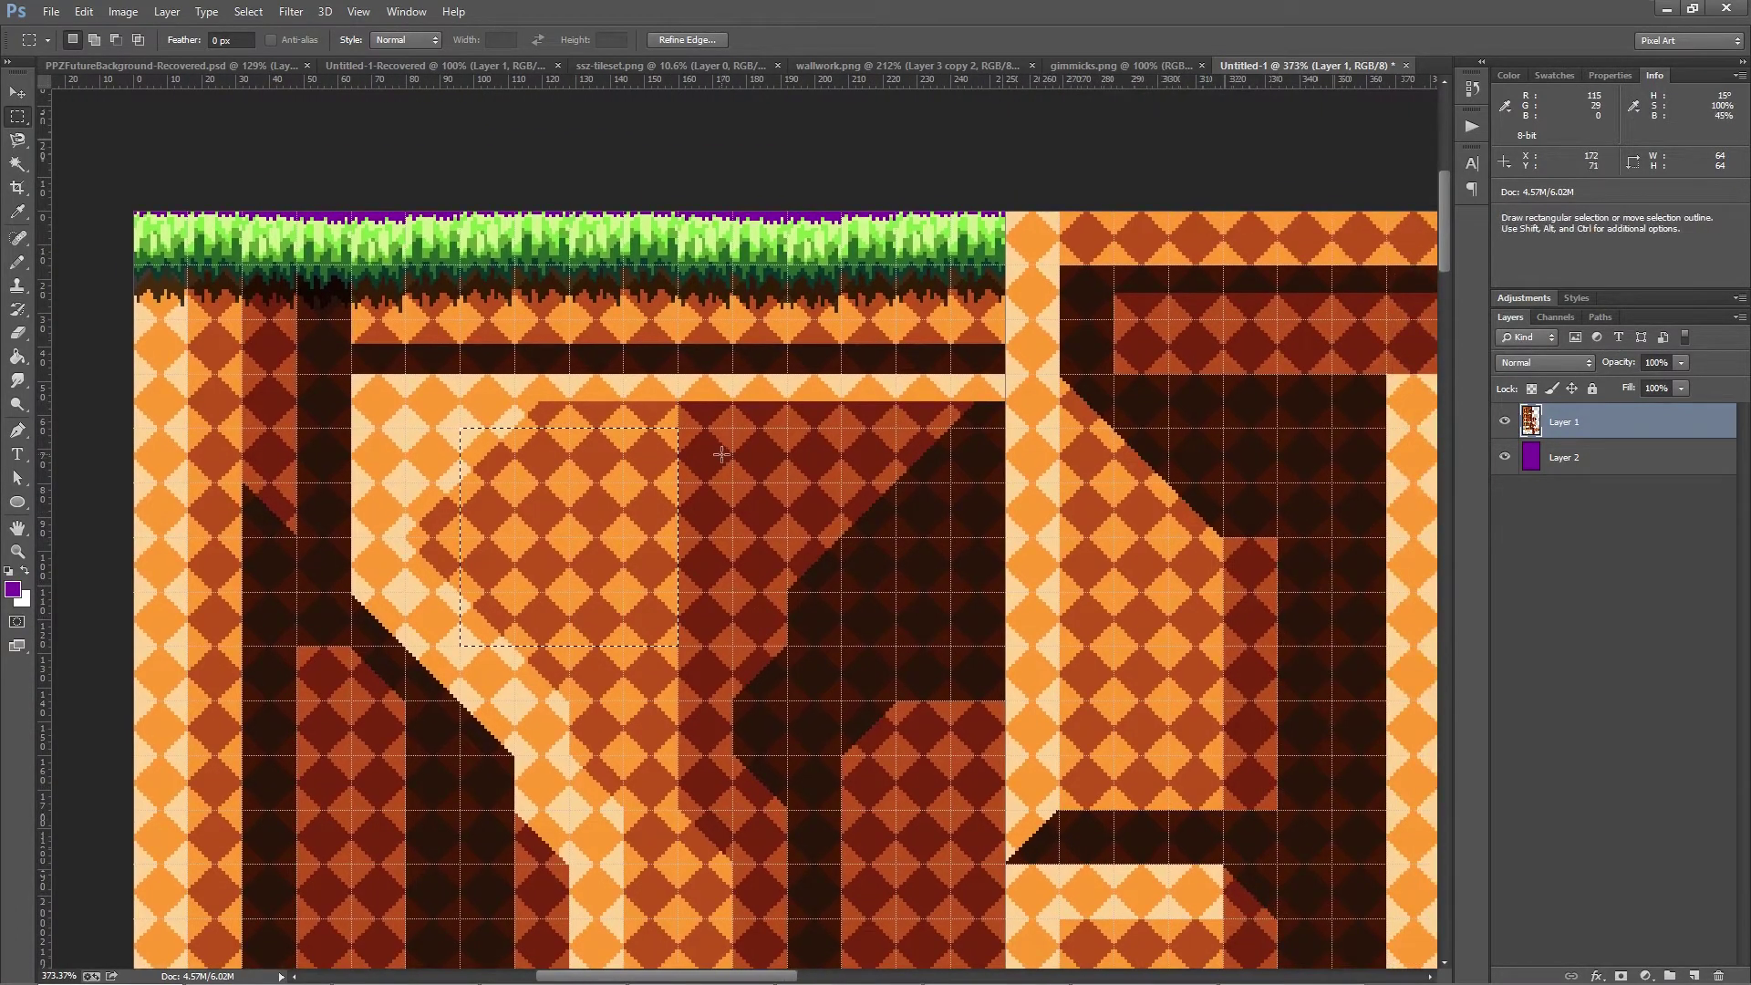
left_click_drag(1252, 419, 953, 315)
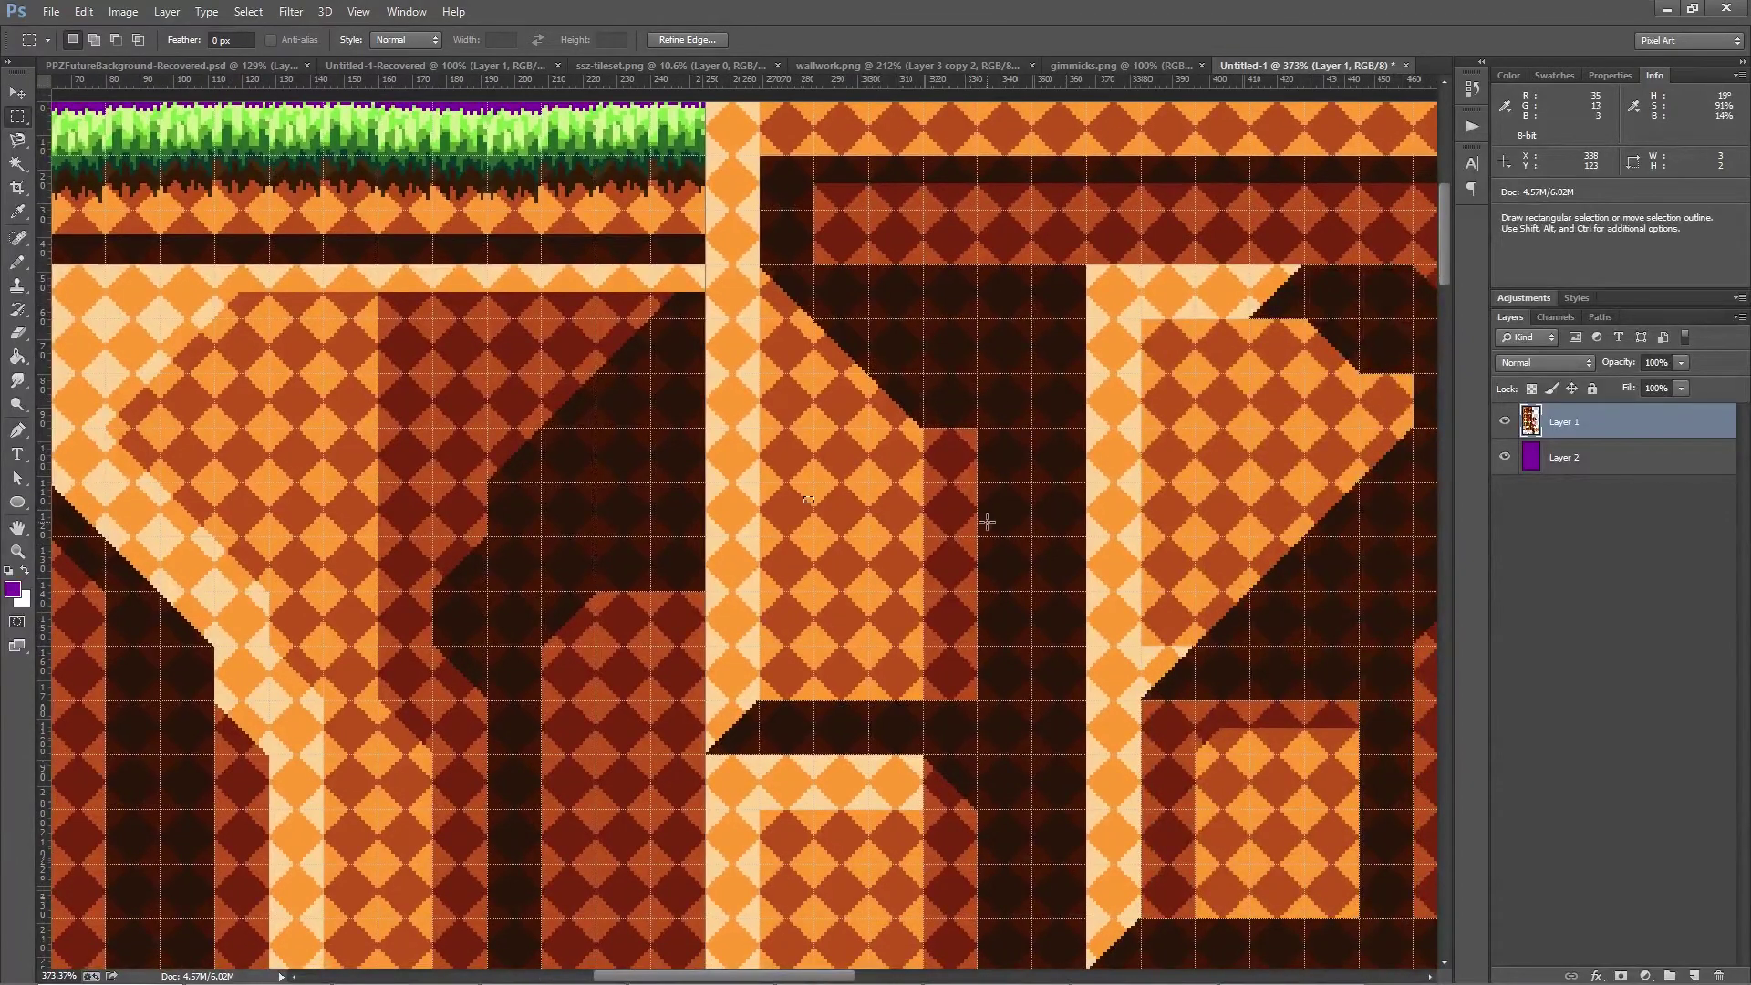
scroll(984, 520, "down", 5)
left_click_drag(981, 761, 751, 643)
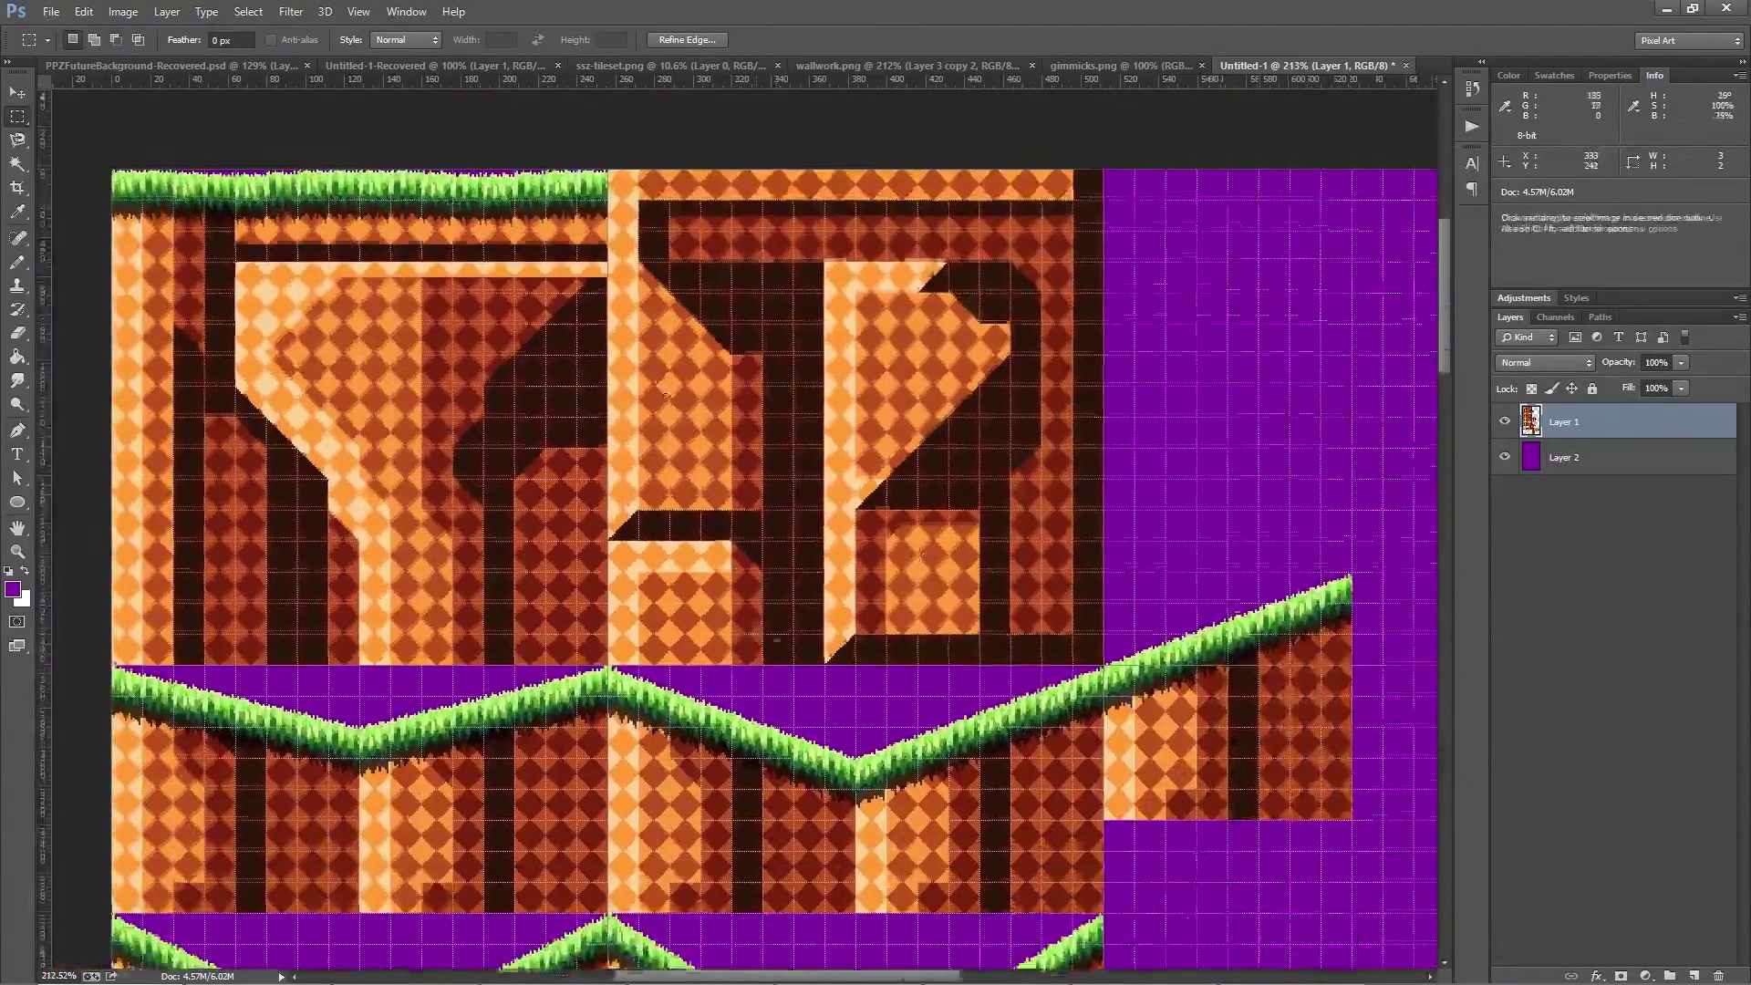
scroll(972, 832, "down", 2)
scroll(972, 831, "down", 1)
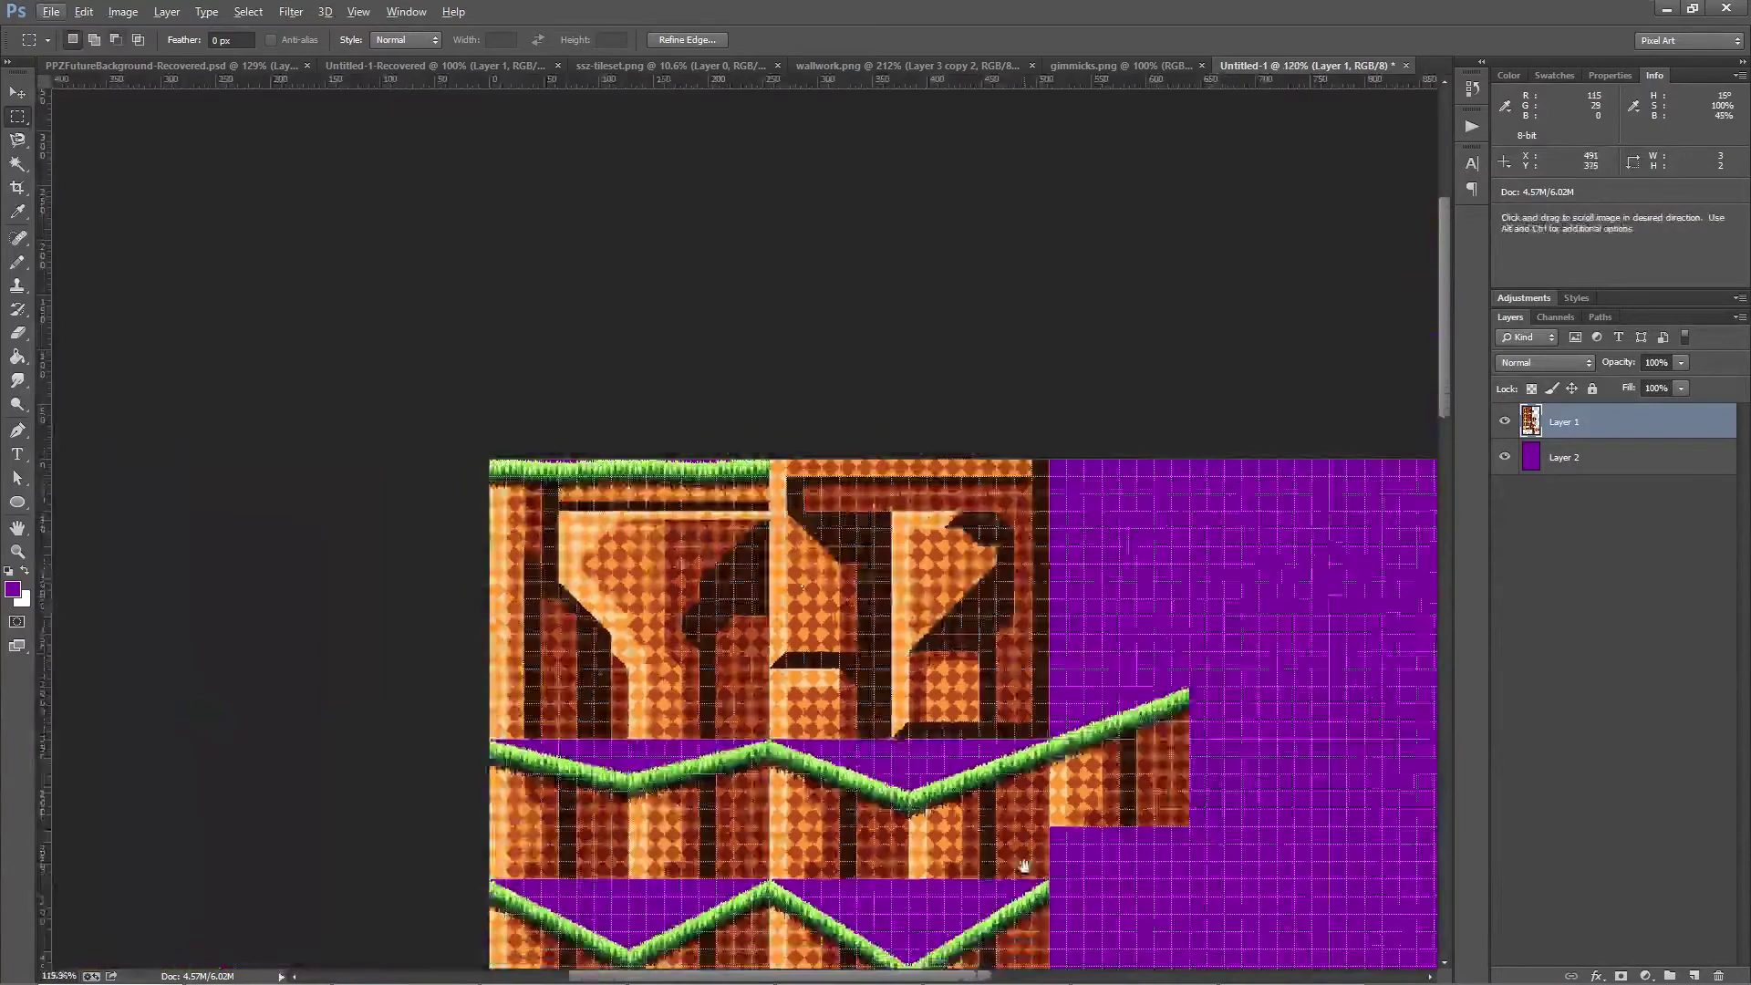
left_click_drag(972, 831, 766, 721)
scroll(912, 748, "up", 3)
scroll(923, 753, "up", 4)
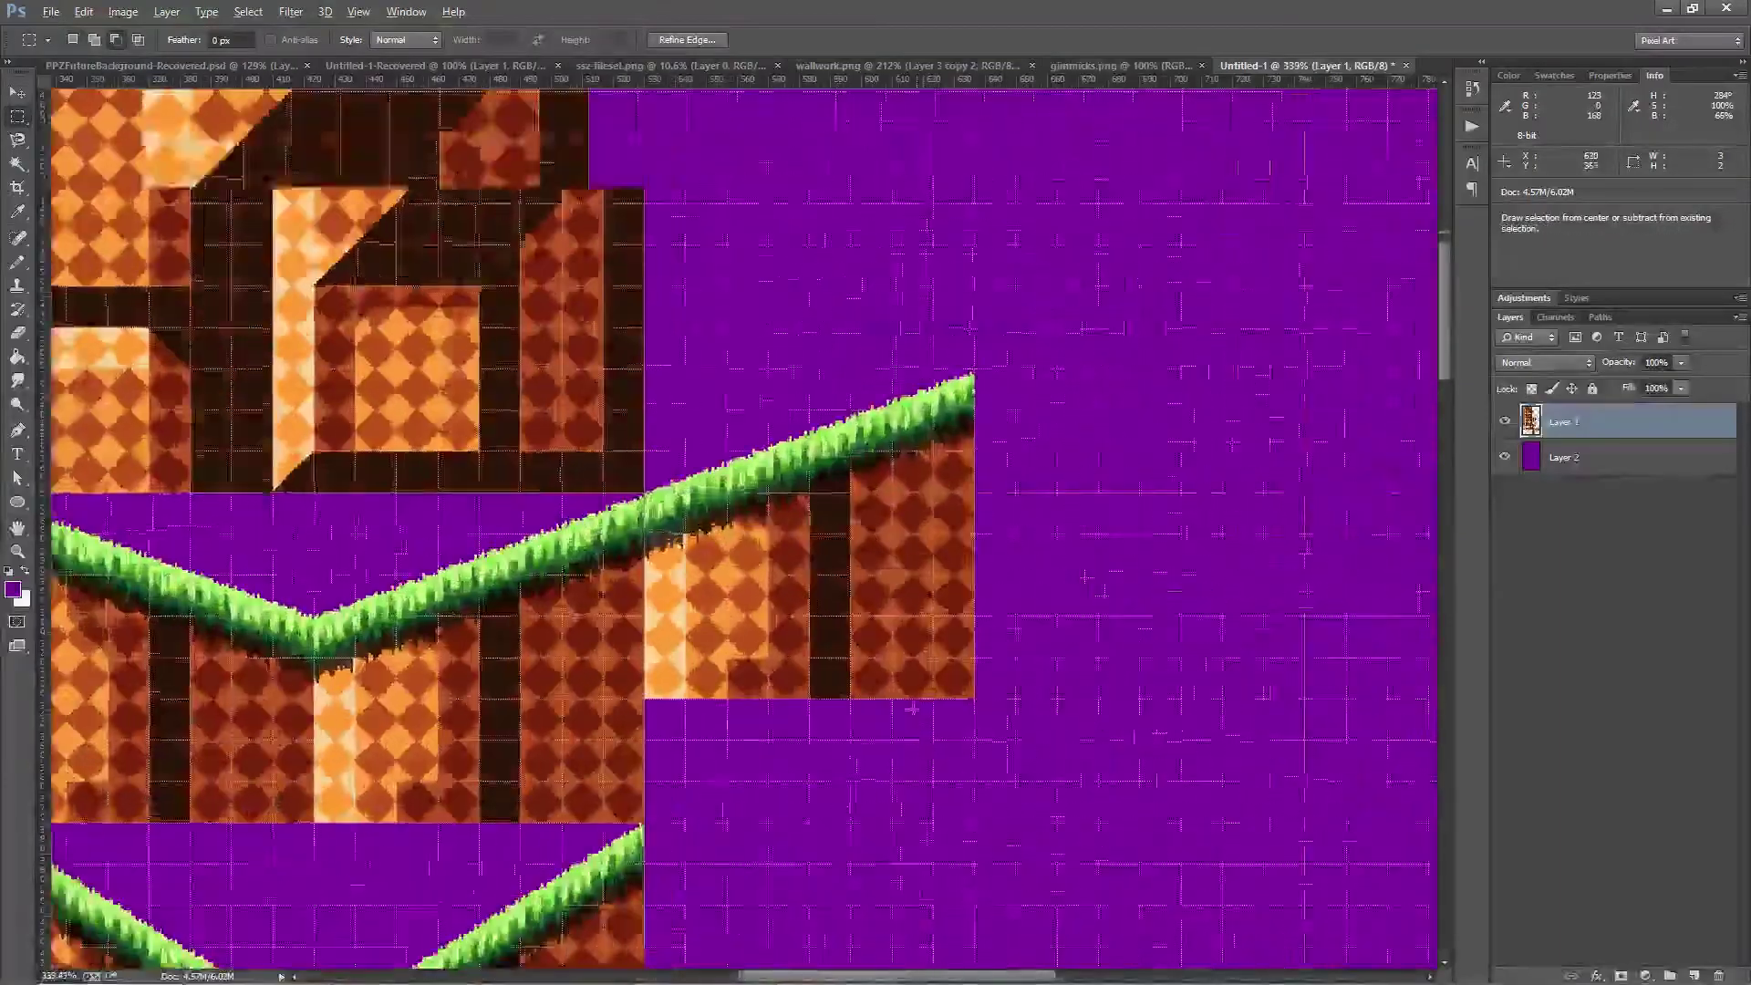
left_click(367, 10)
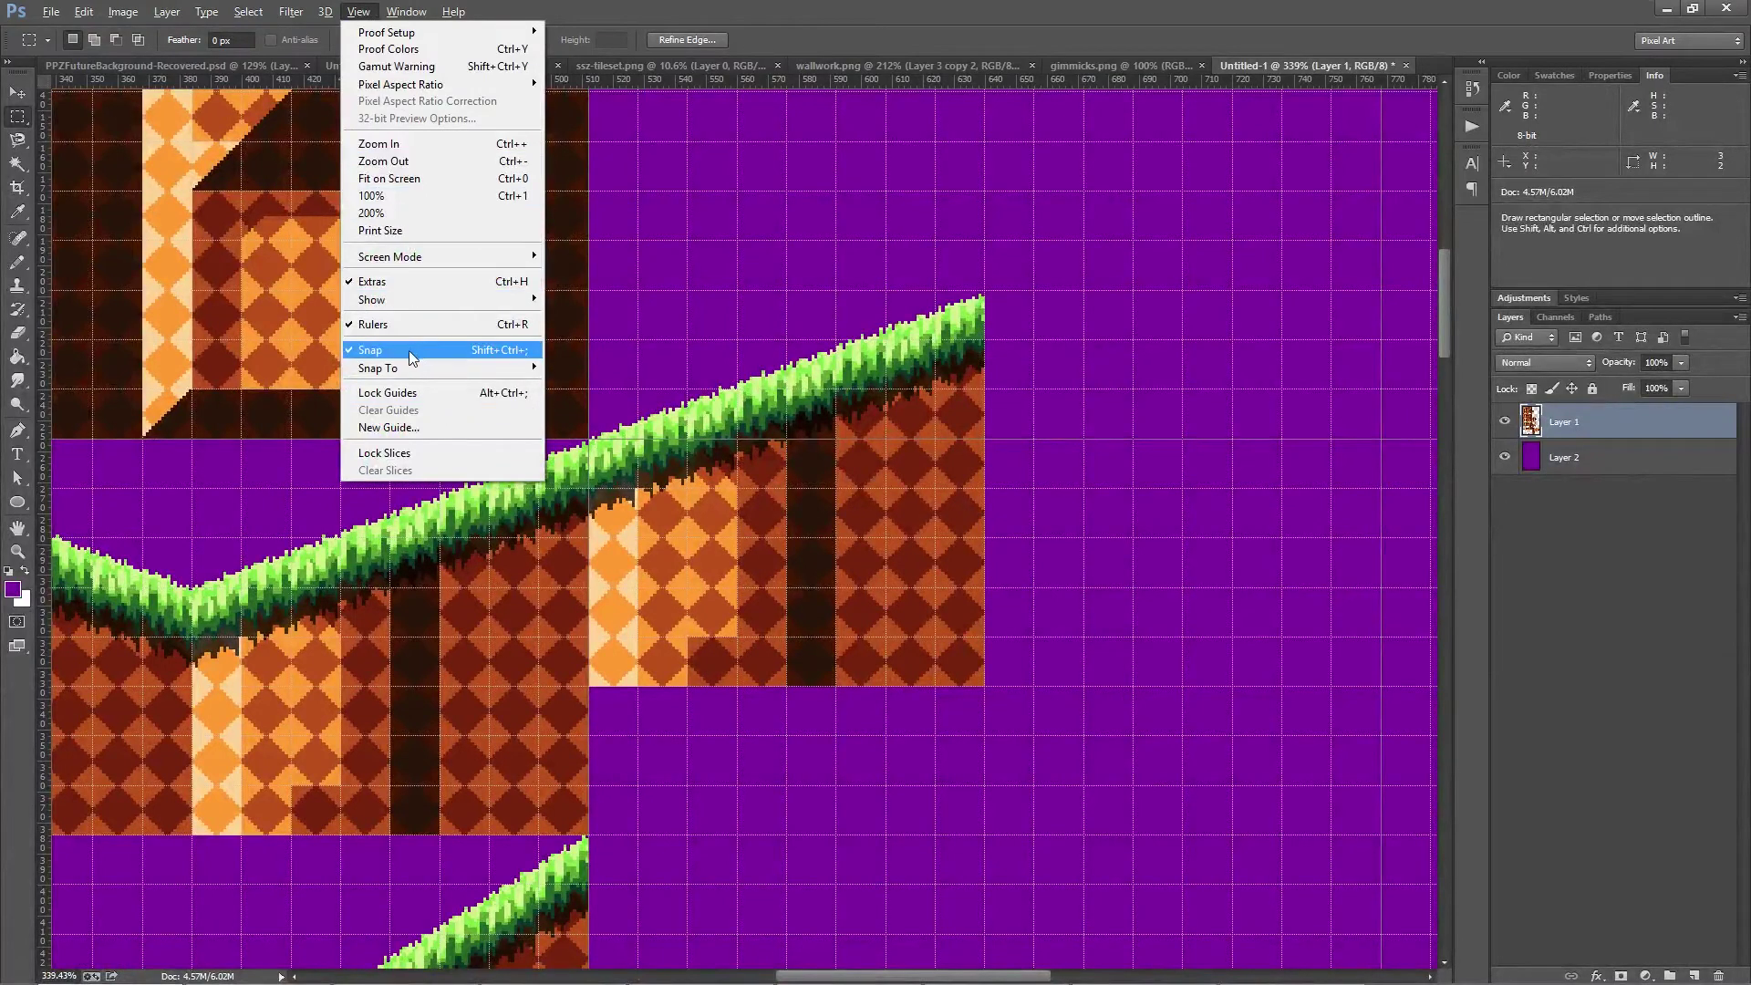
Enable View > Snap To > Grid for the grass-slope tileset.
mouse_move(396, 369)
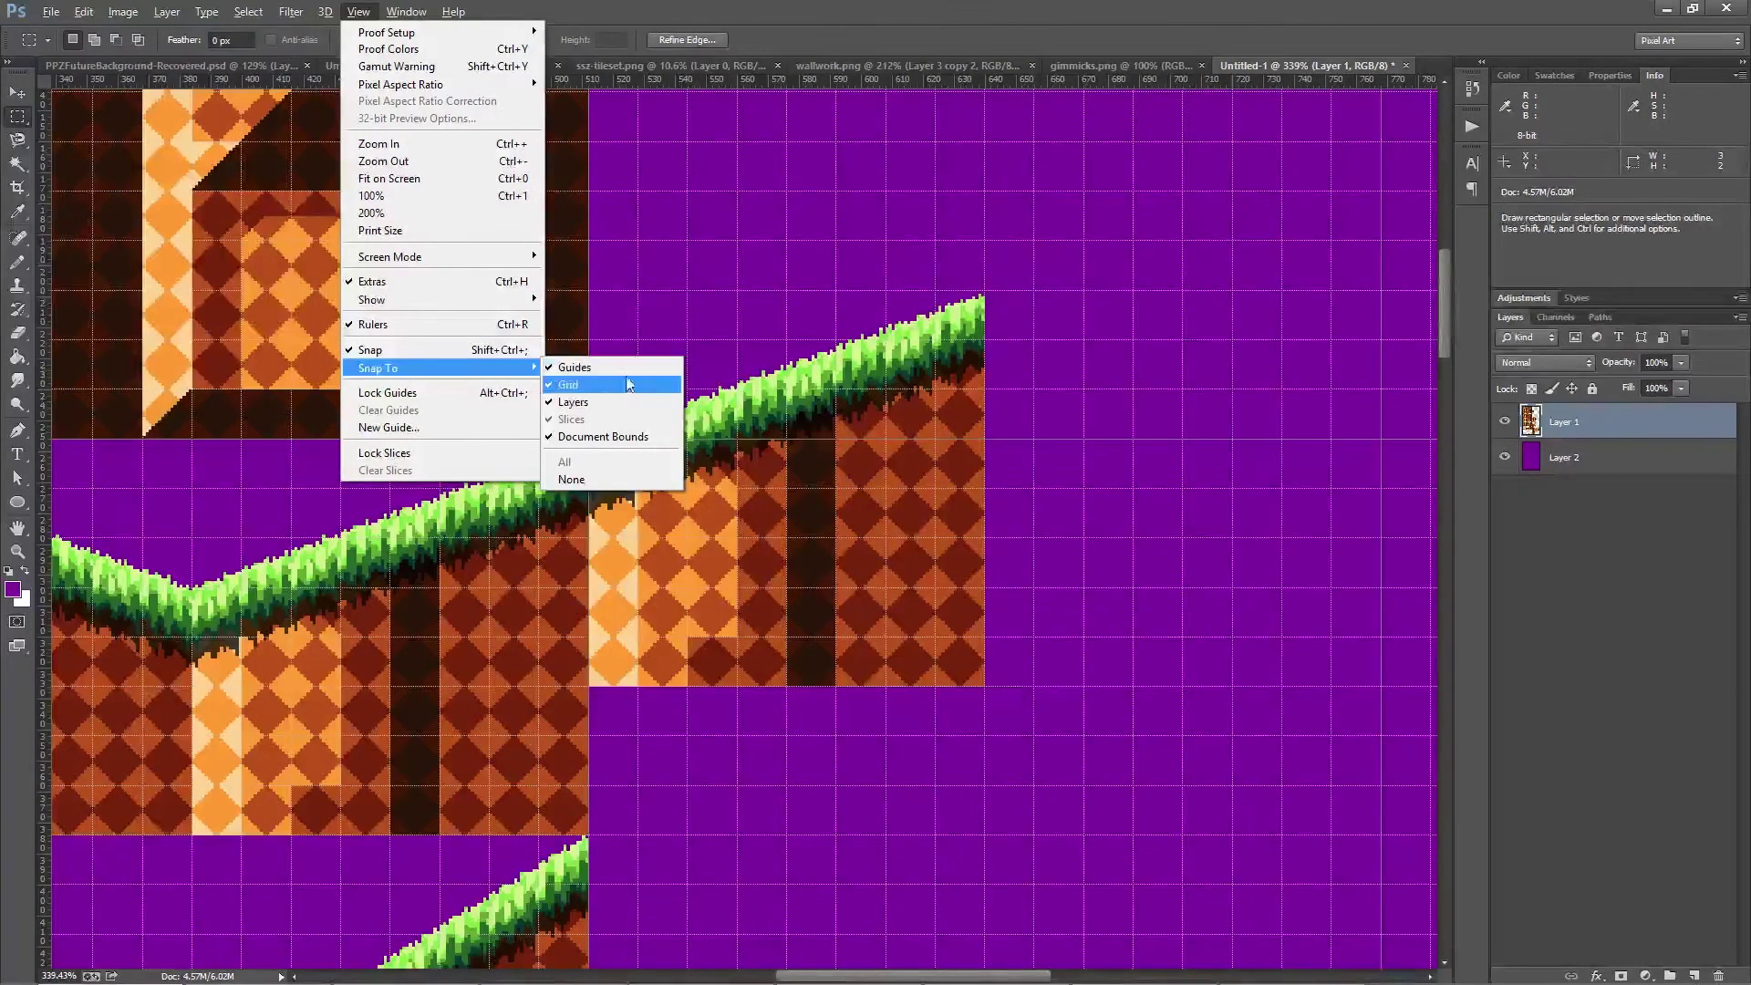
left_click(1127, 443)
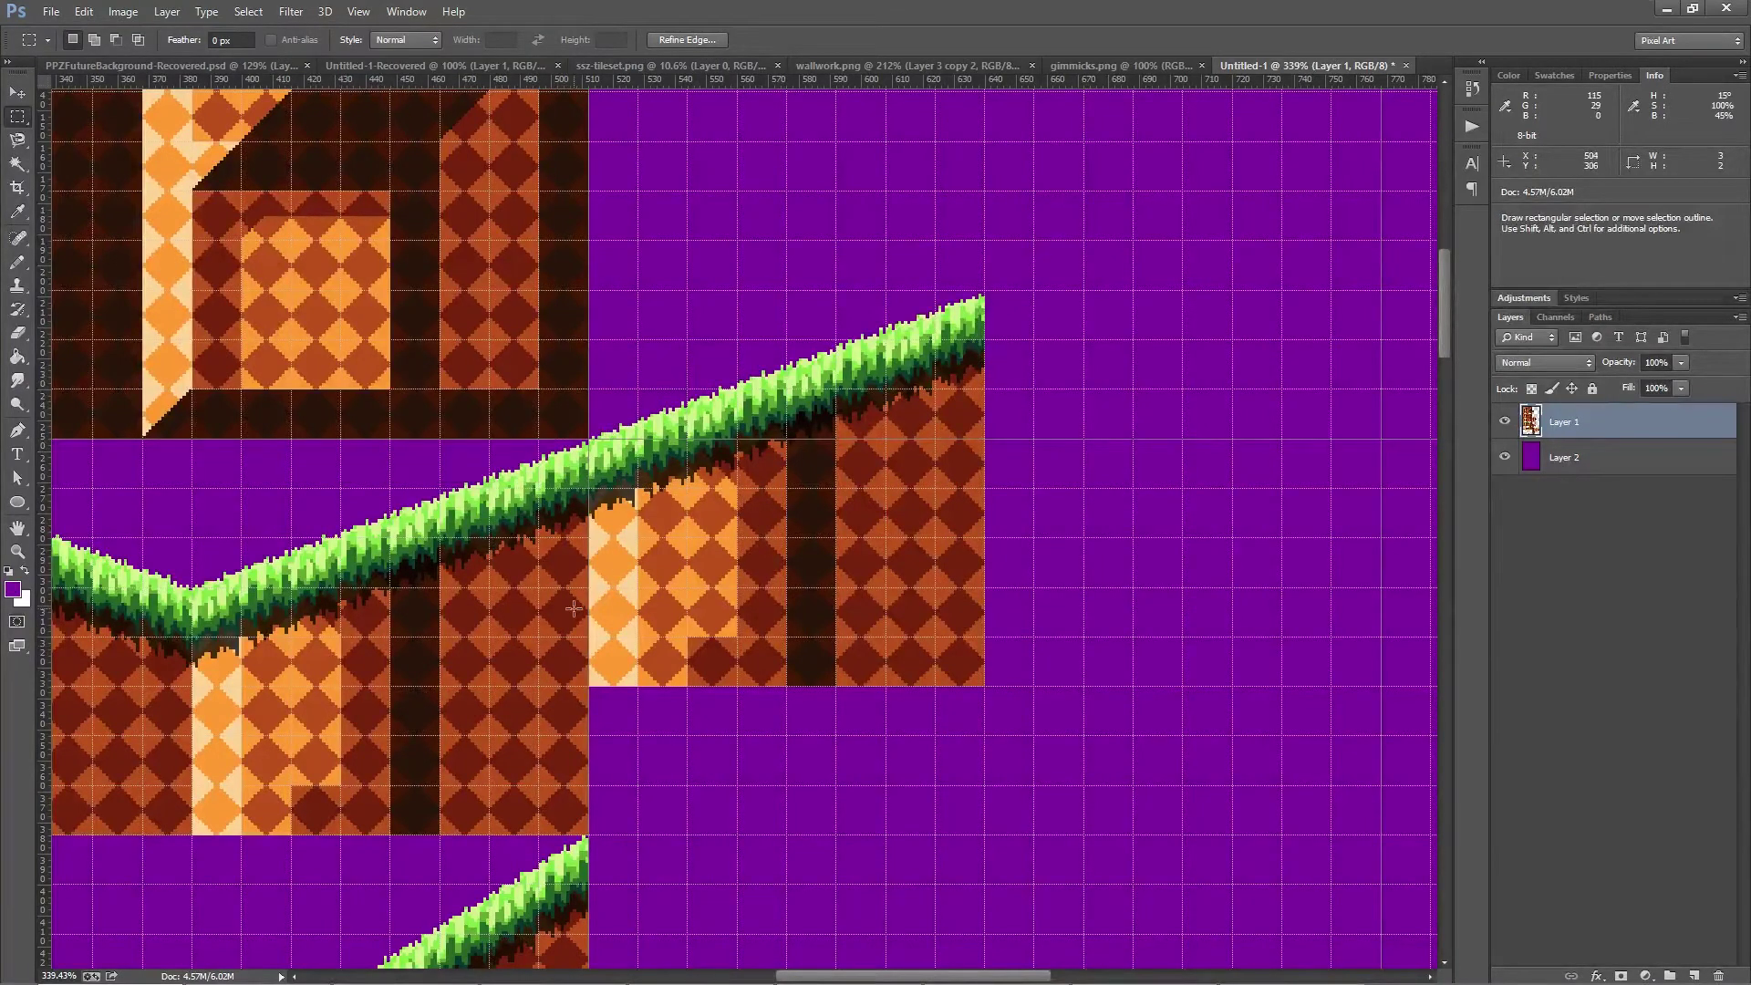
left_click_drag(595, 693, 984, 292)
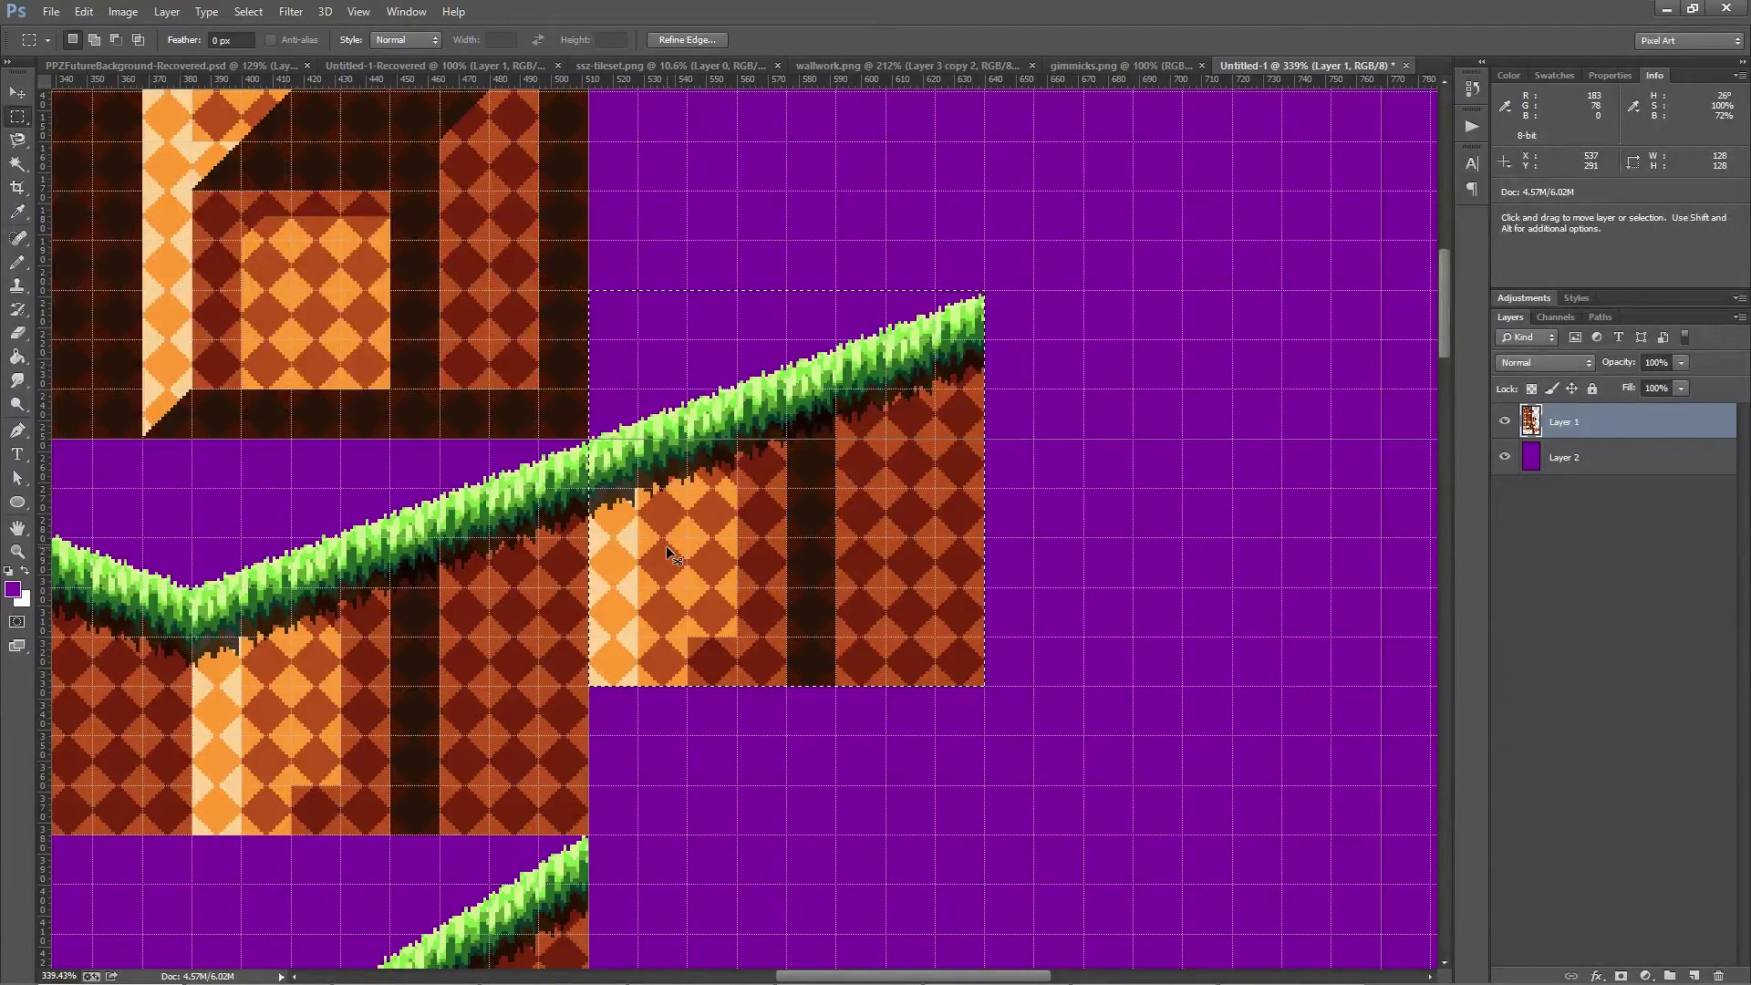
mouse_move(672, 553)
left_mouse_down()
mouse_move(903, 511)
mouse_move(1050, 385)
mouse_move(694, 384)
mouse_move(887, 606)
mouse_move(1005, 391)
mouse_move(1040, 516)
mouse_move(710, 408)
mouse_move(840, 368)
mouse_move(672, 379)
mouse_move(832, 385)
mouse_move(1058, 315)
mouse_move(1091, 335)
mouse_move(789, 334)
mouse_move(845, 363)
mouse_move(812, 306)
mouse_move(914, 355)
mouse_move(990, 330)
mouse_move(842, 352)
mouse_move(884, 352)
mouse_move(857, 414)
mouse_move(993, 370)
mouse_move(930, 293)
mouse_move(872, 358)
mouse_move(810, 271)
mouse_move(818, 421)
mouse_move(821, 310)
mouse_move(830, 386)
mouse_move(911, 305)
mouse_move(845, 332)
mouse_move(864, 347)
mouse_move(859, 229)
mouse_move(879, 475)
mouse_move(862, 450)
mouse_move(770, 460)
mouse_move(749, 439)
mouse_move(763, 432)
mouse_move(761, 450)
mouse_move(769, 365)
mouse_move(769, 406)
mouse_move(761, 340)
mouse_move(764, 359)
mouse_move(874, 344)
mouse_move(766, 378)
mouse_move(715, 436)
mouse_move(669, 555)
left_mouse_up()
key("ctrl+d")
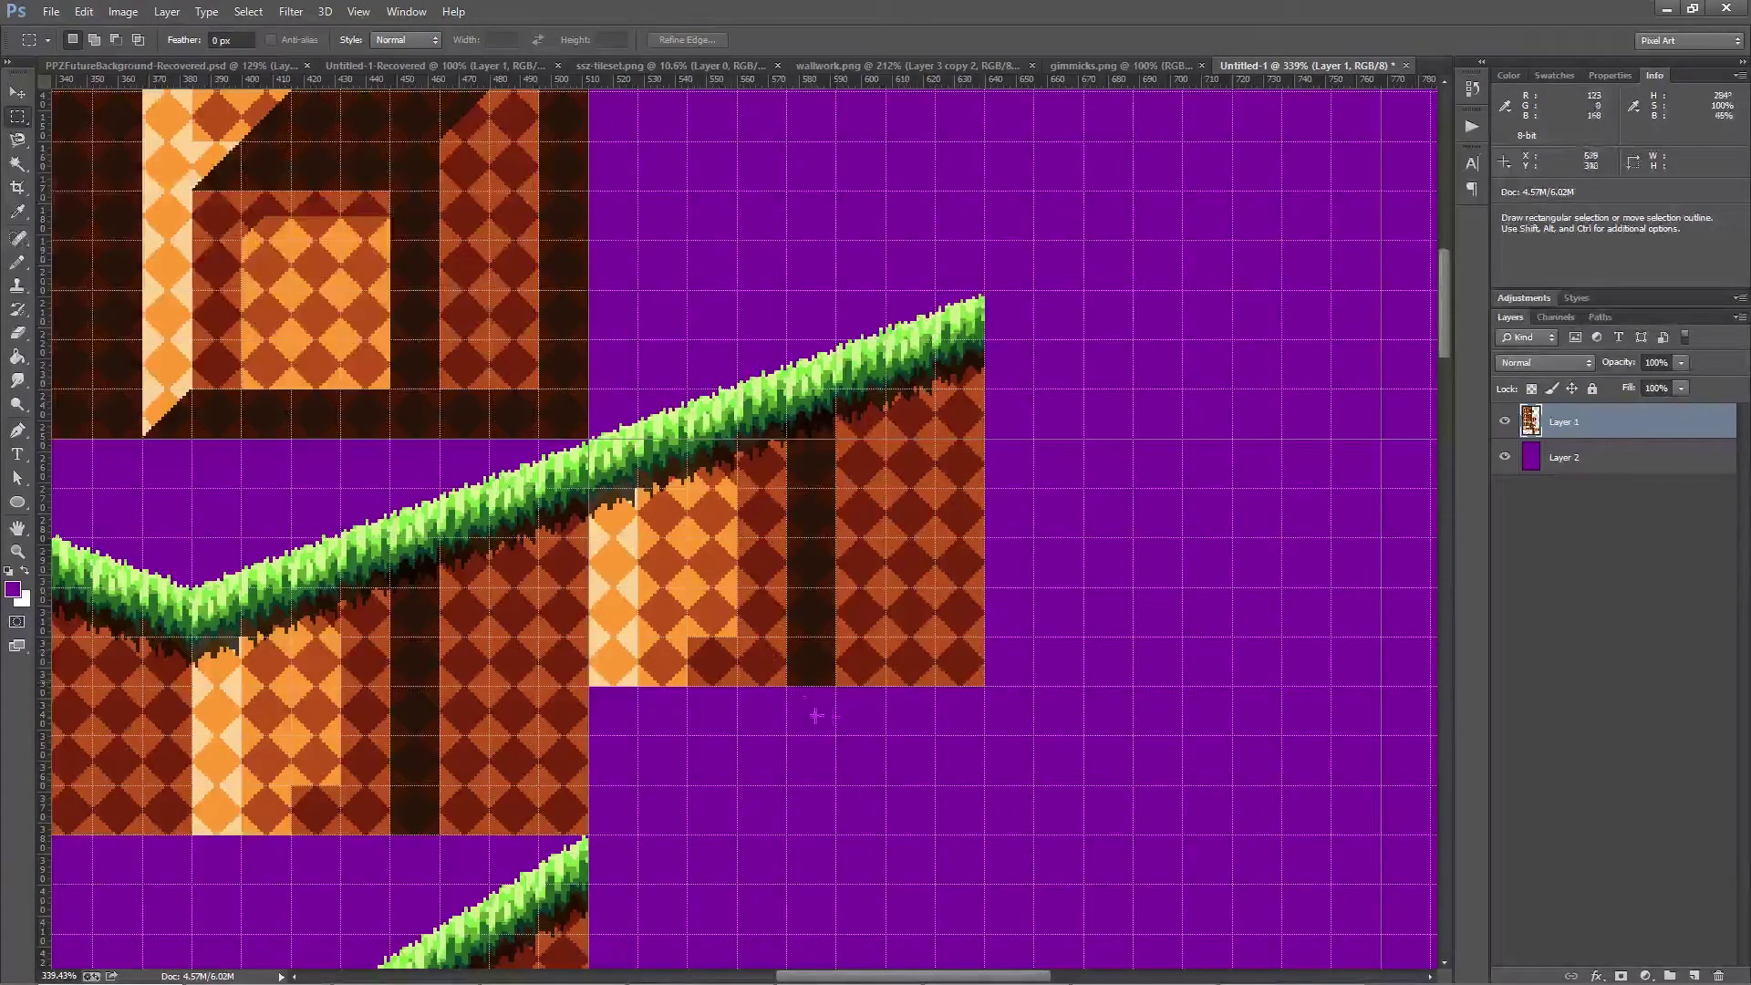
Hide the grid with Ctrl+' and marquee the area around the slope tile.
key("ctrl")
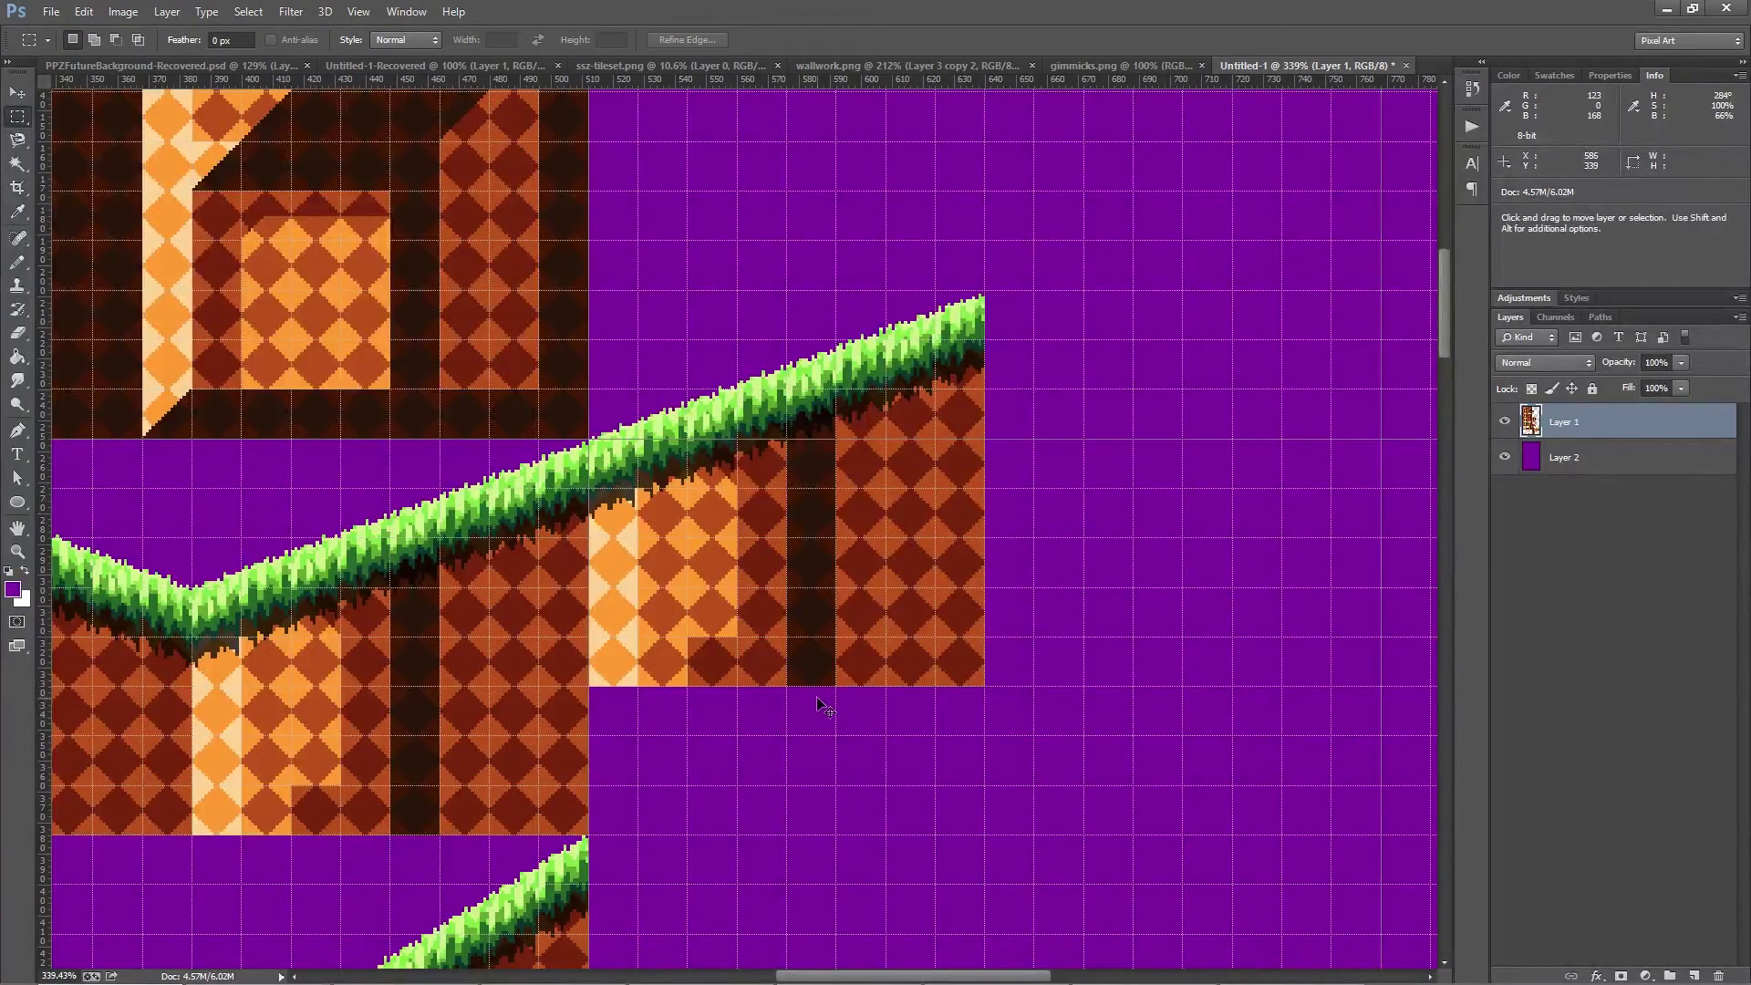
key("ctrl+apostrophe")
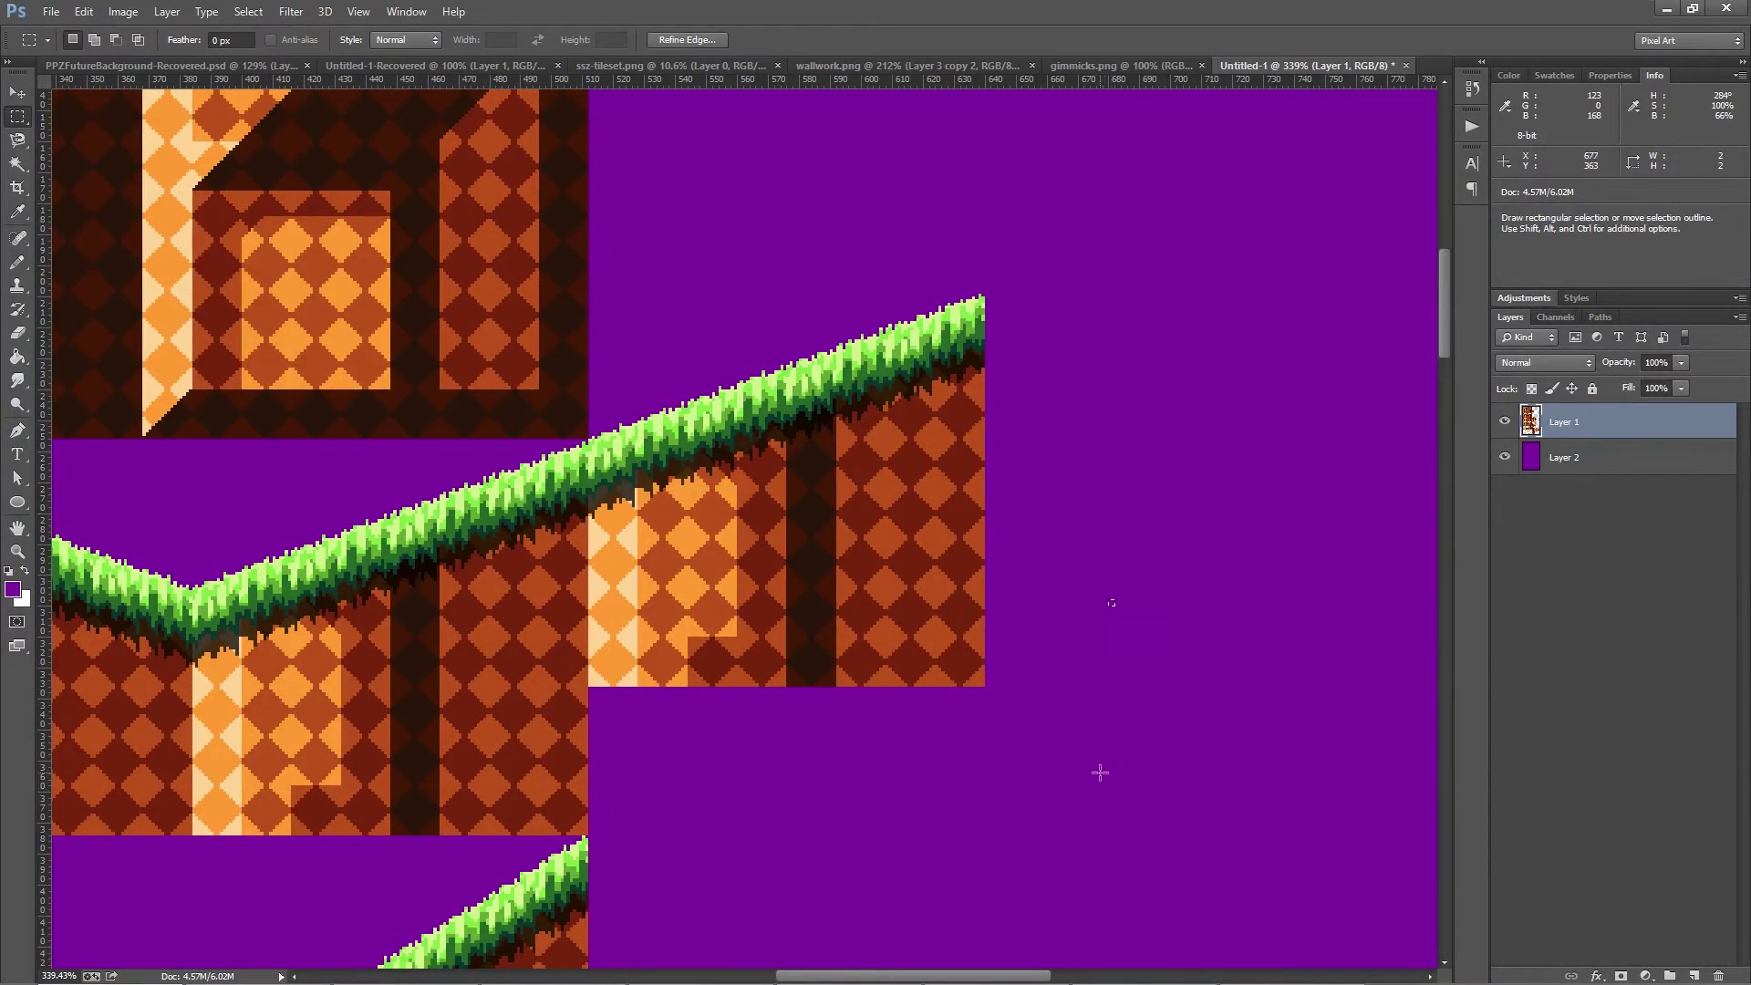
left_click_drag(1101, 773, 591, 254)
mouse_move(750, 472)
left_mouse_down()
mouse_move(802, 410)
mouse_move(836, 424)
mouse_move(764, 478)
left_mouse_up()
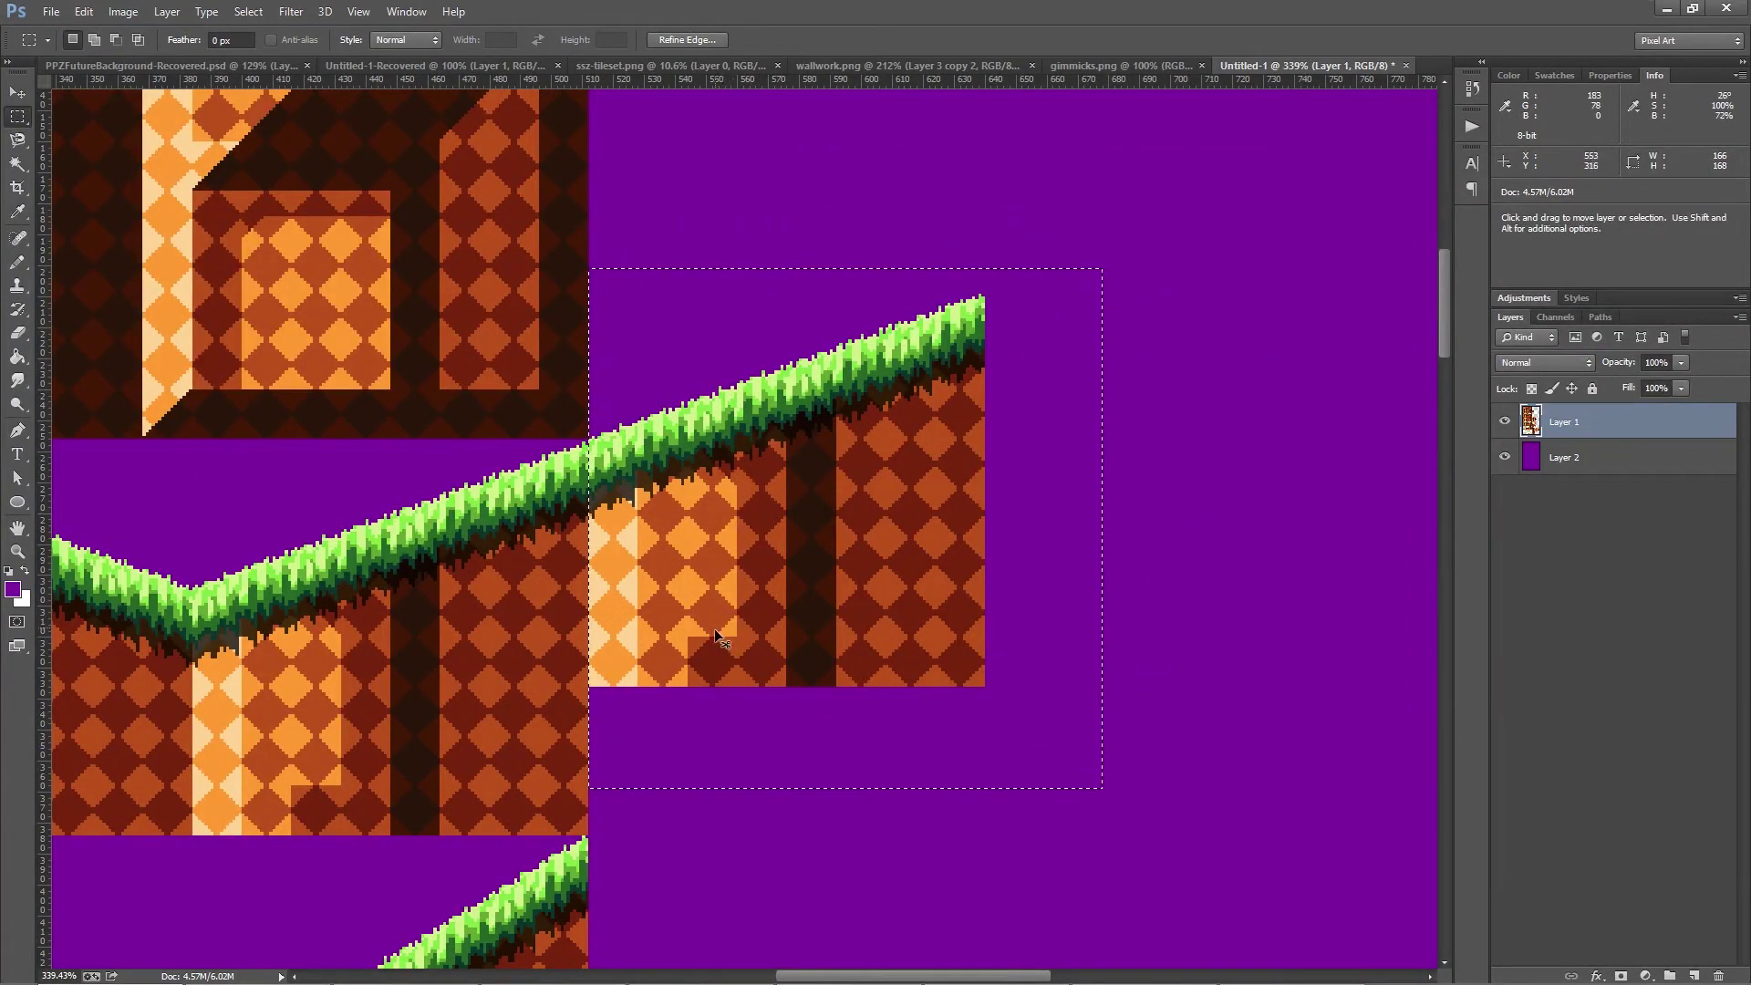
Drag the slope tile to test its placement, then drop it and clear the selection.
left_click_drag(748, 640, 653, 635)
left_click(636, 194)
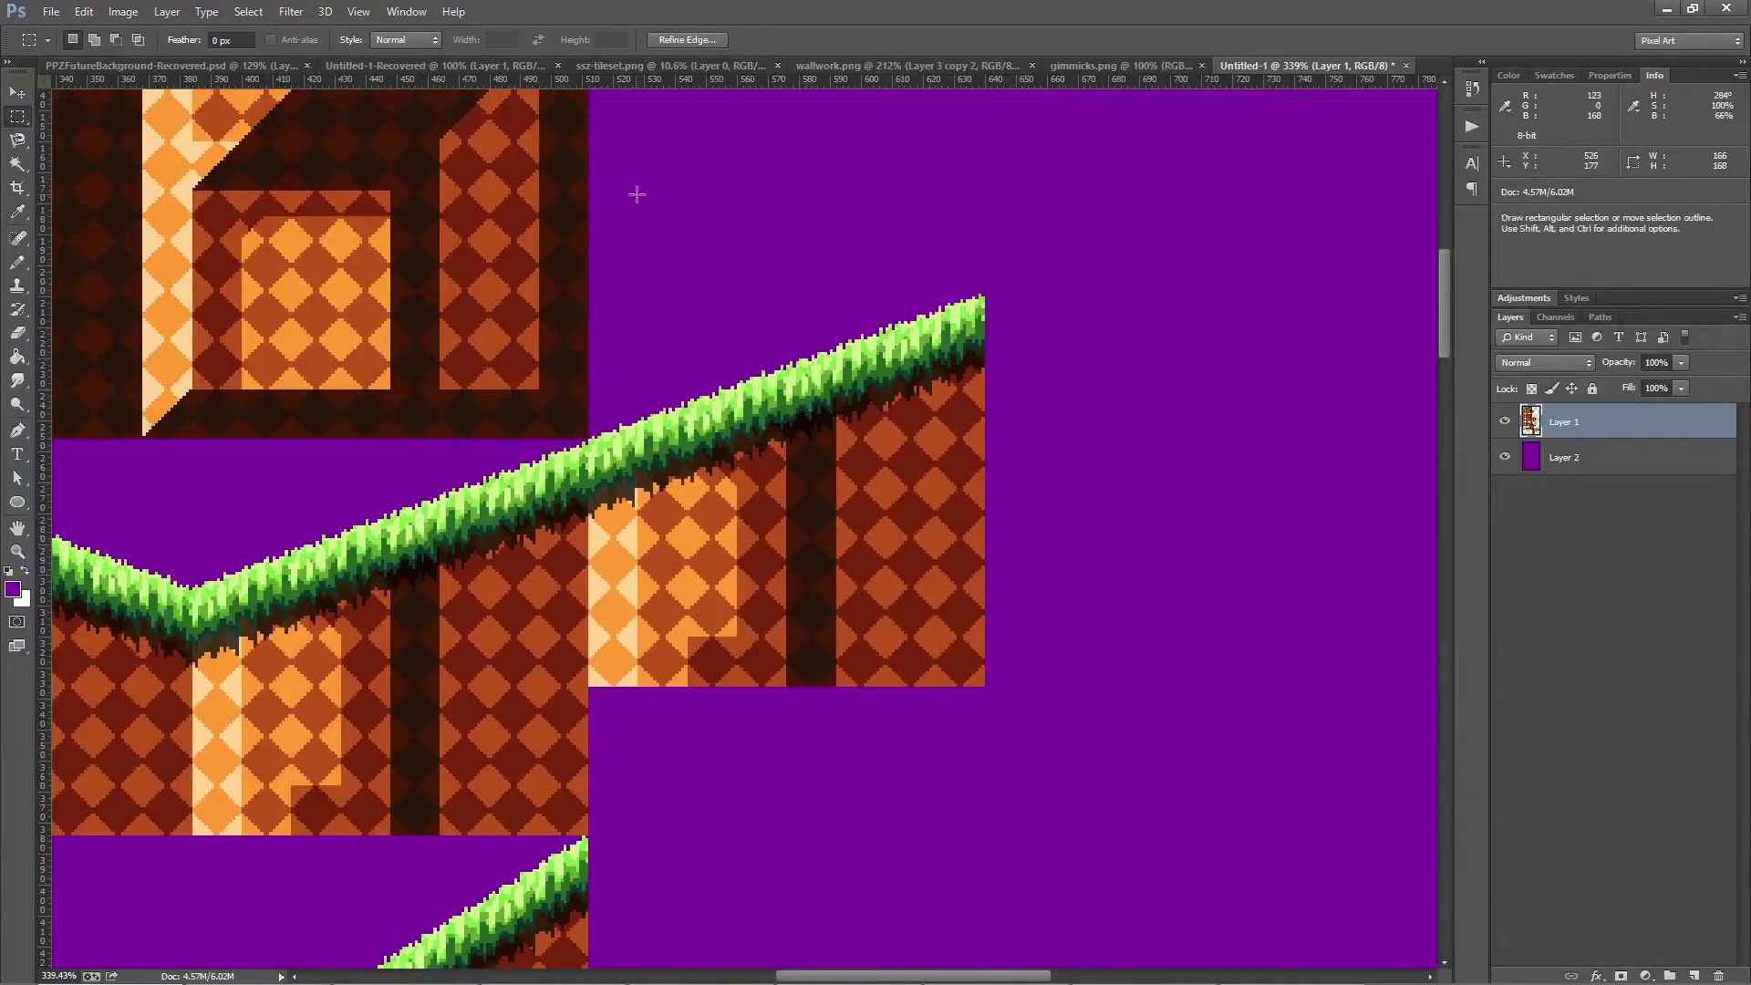
key("ctrl")
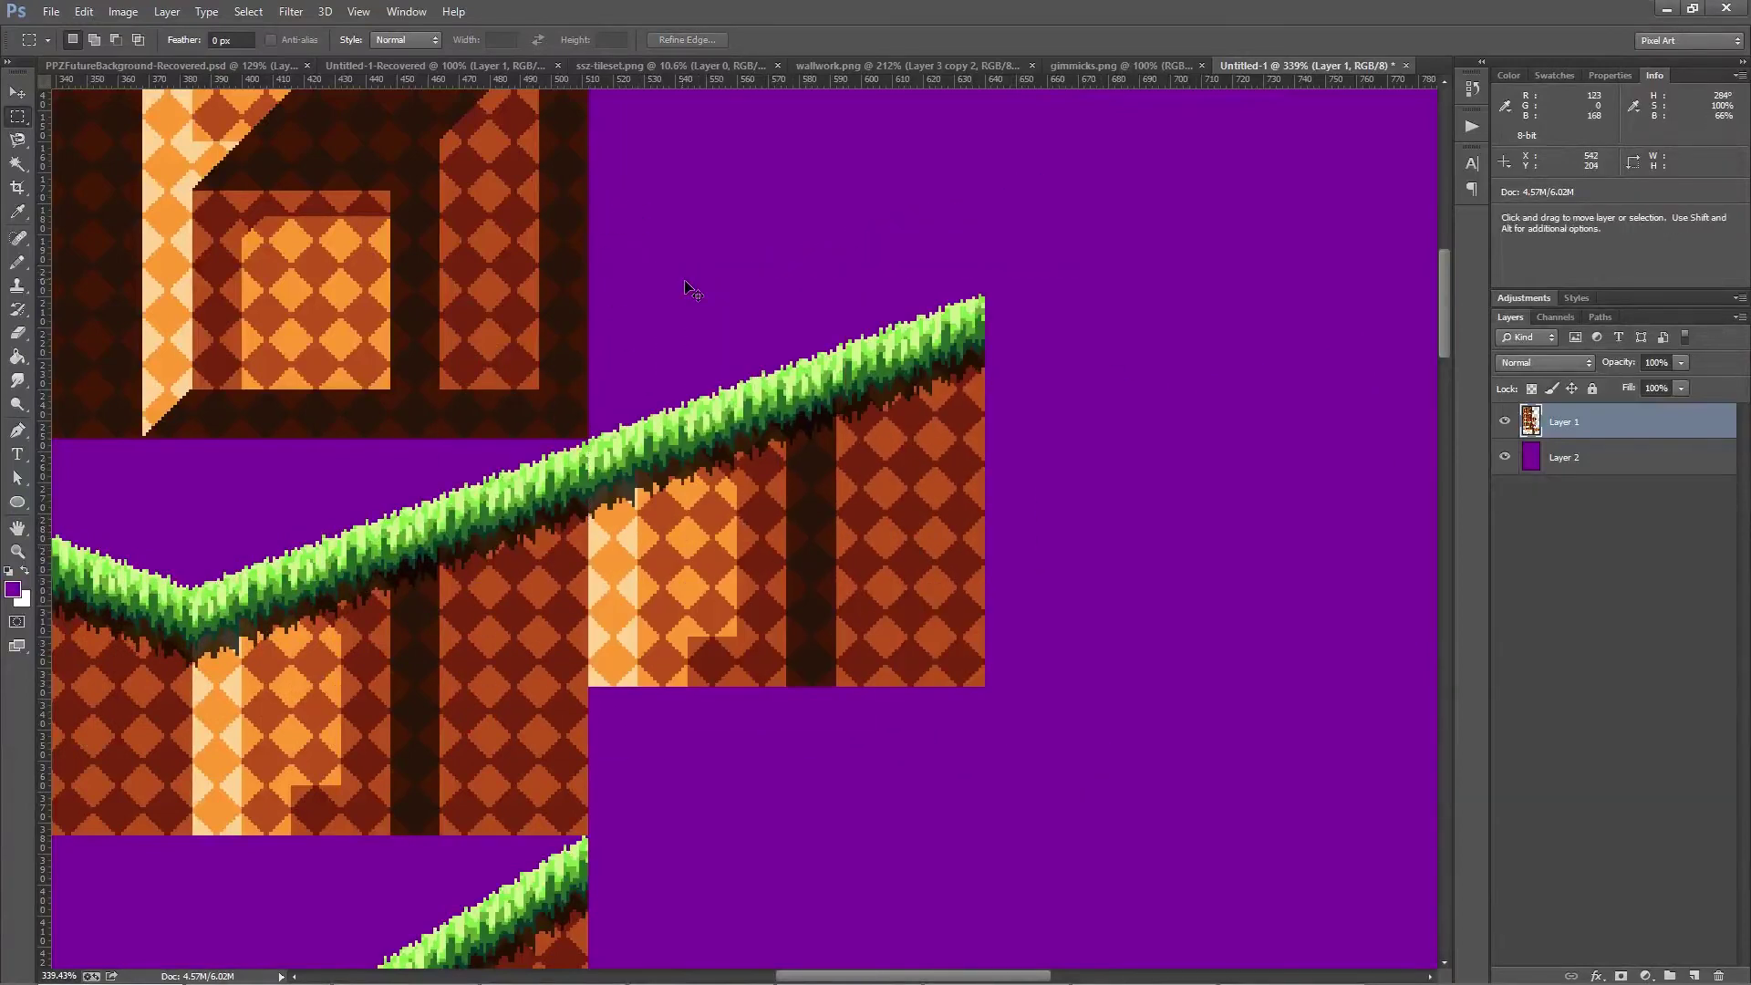
left_click(17, 95)
Try moving the tile artwork, then show the grid again with Ctrl+'.
left_click_drag(832, 420, 875, 462)
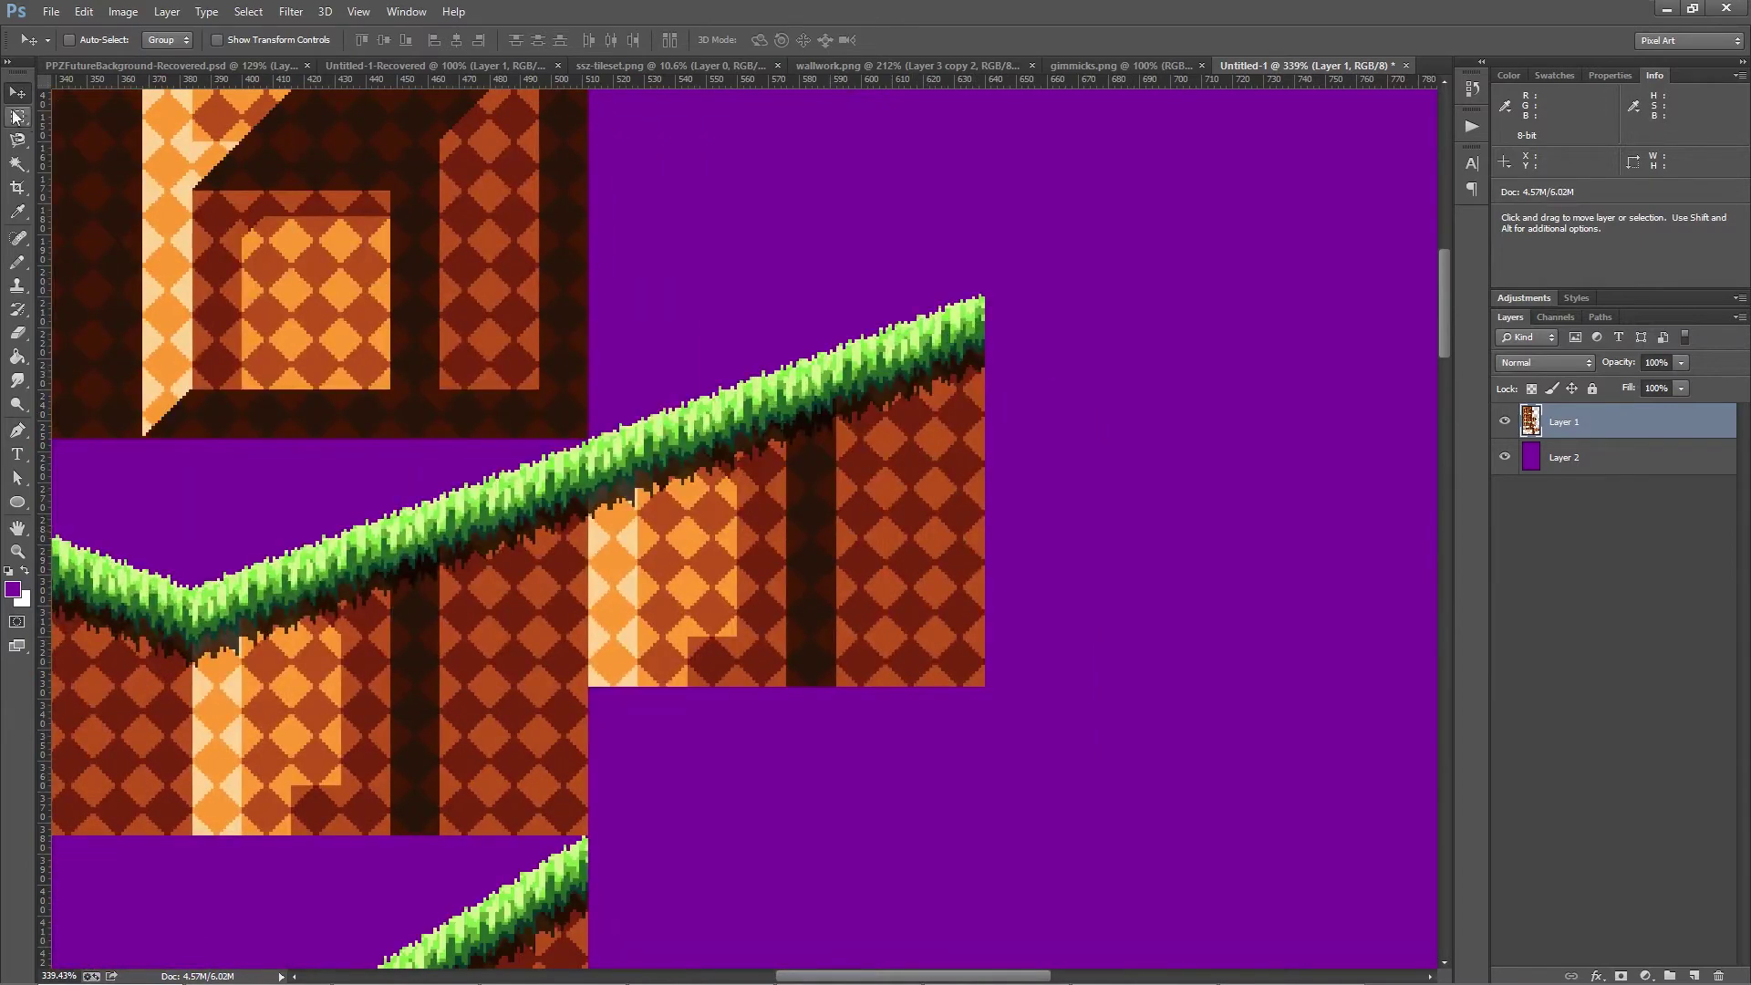
left_click(22, 115)
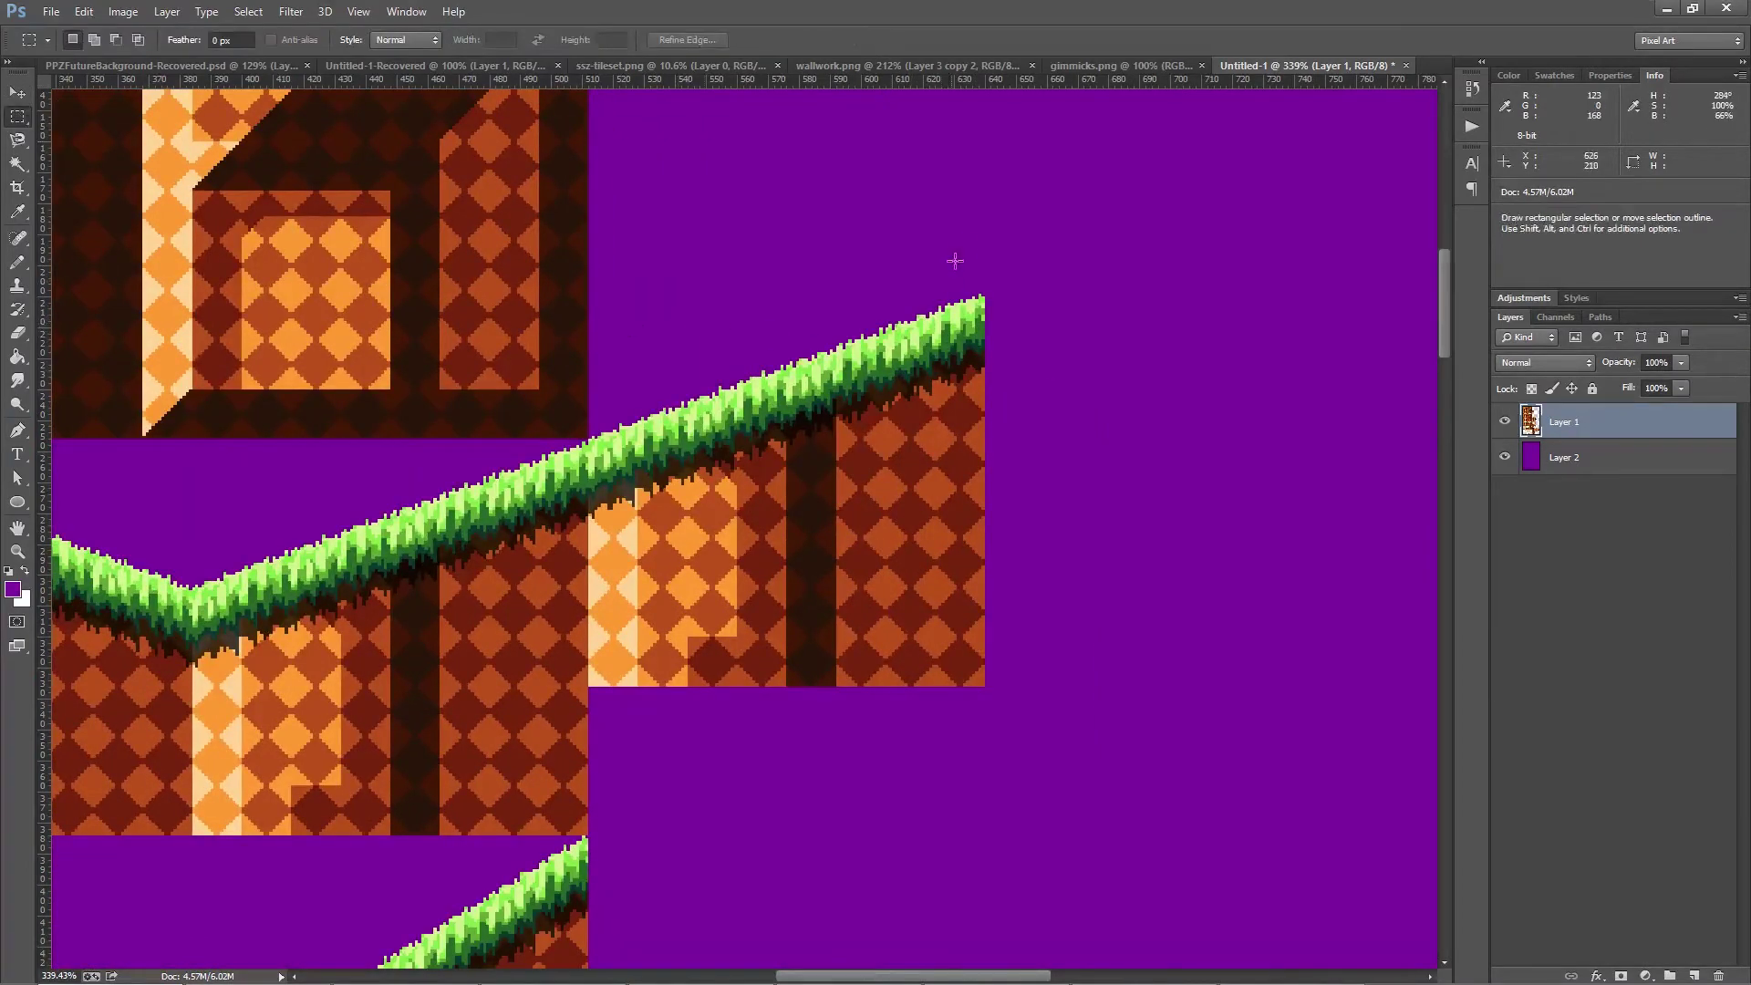
key("ctrl")
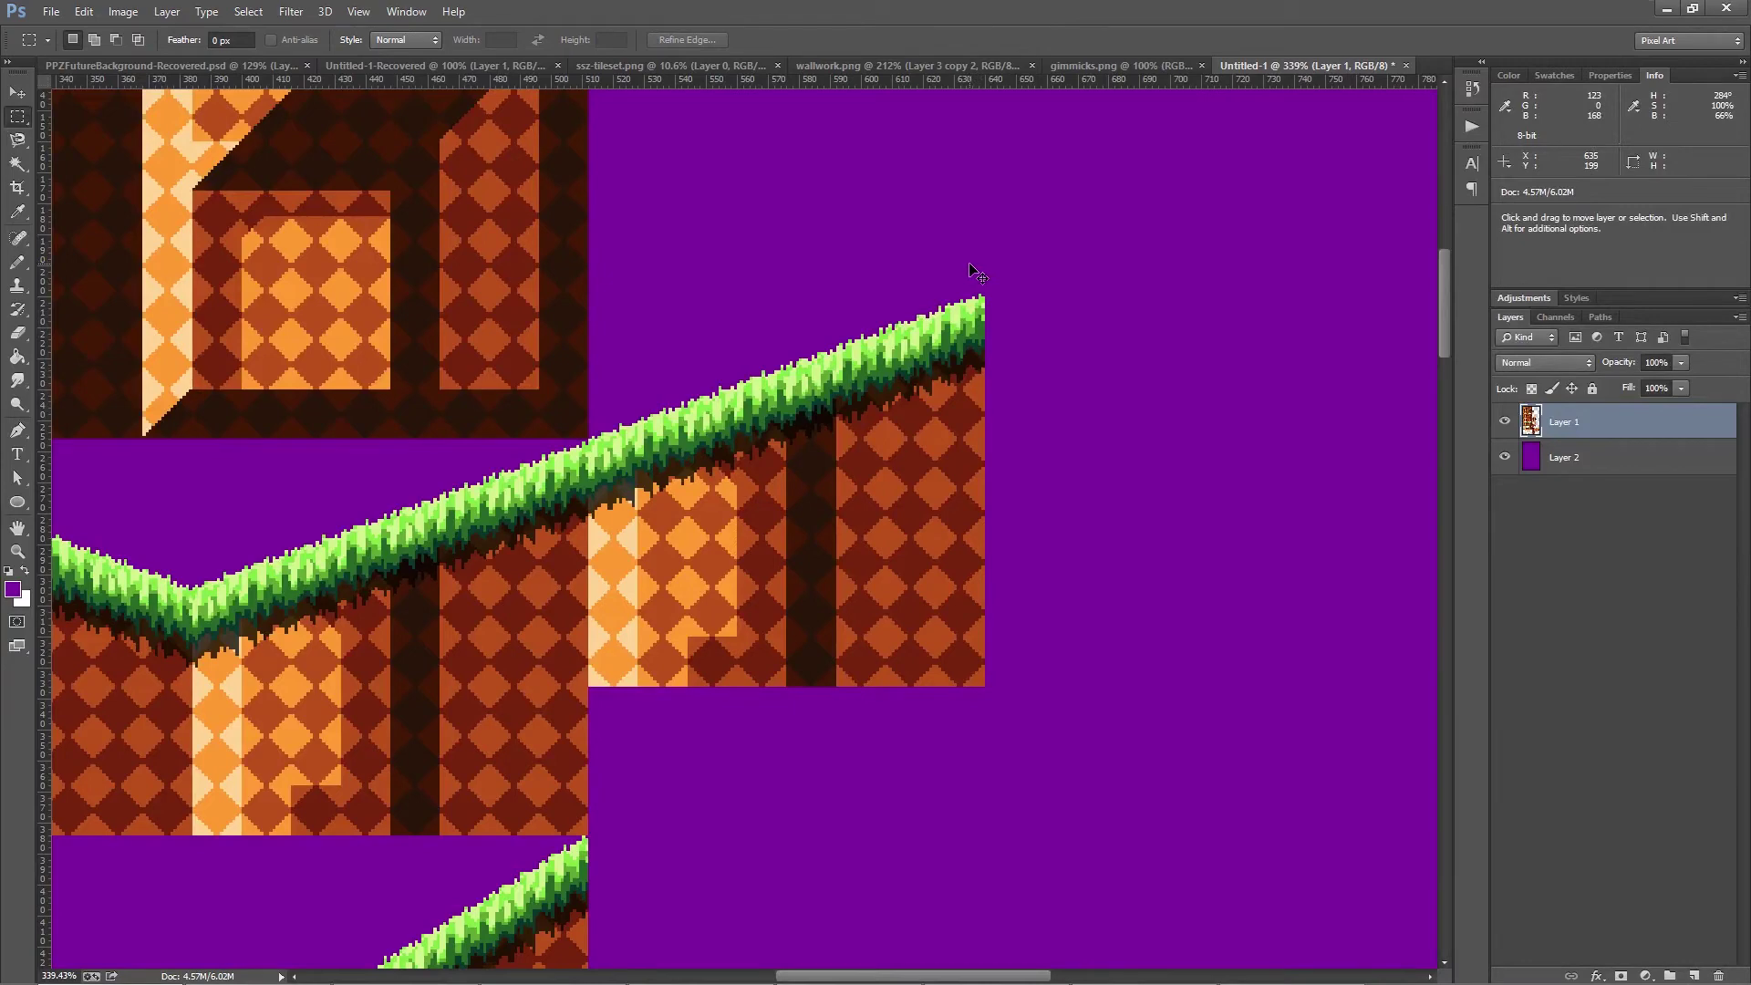
key("ctrl+apostrophe")
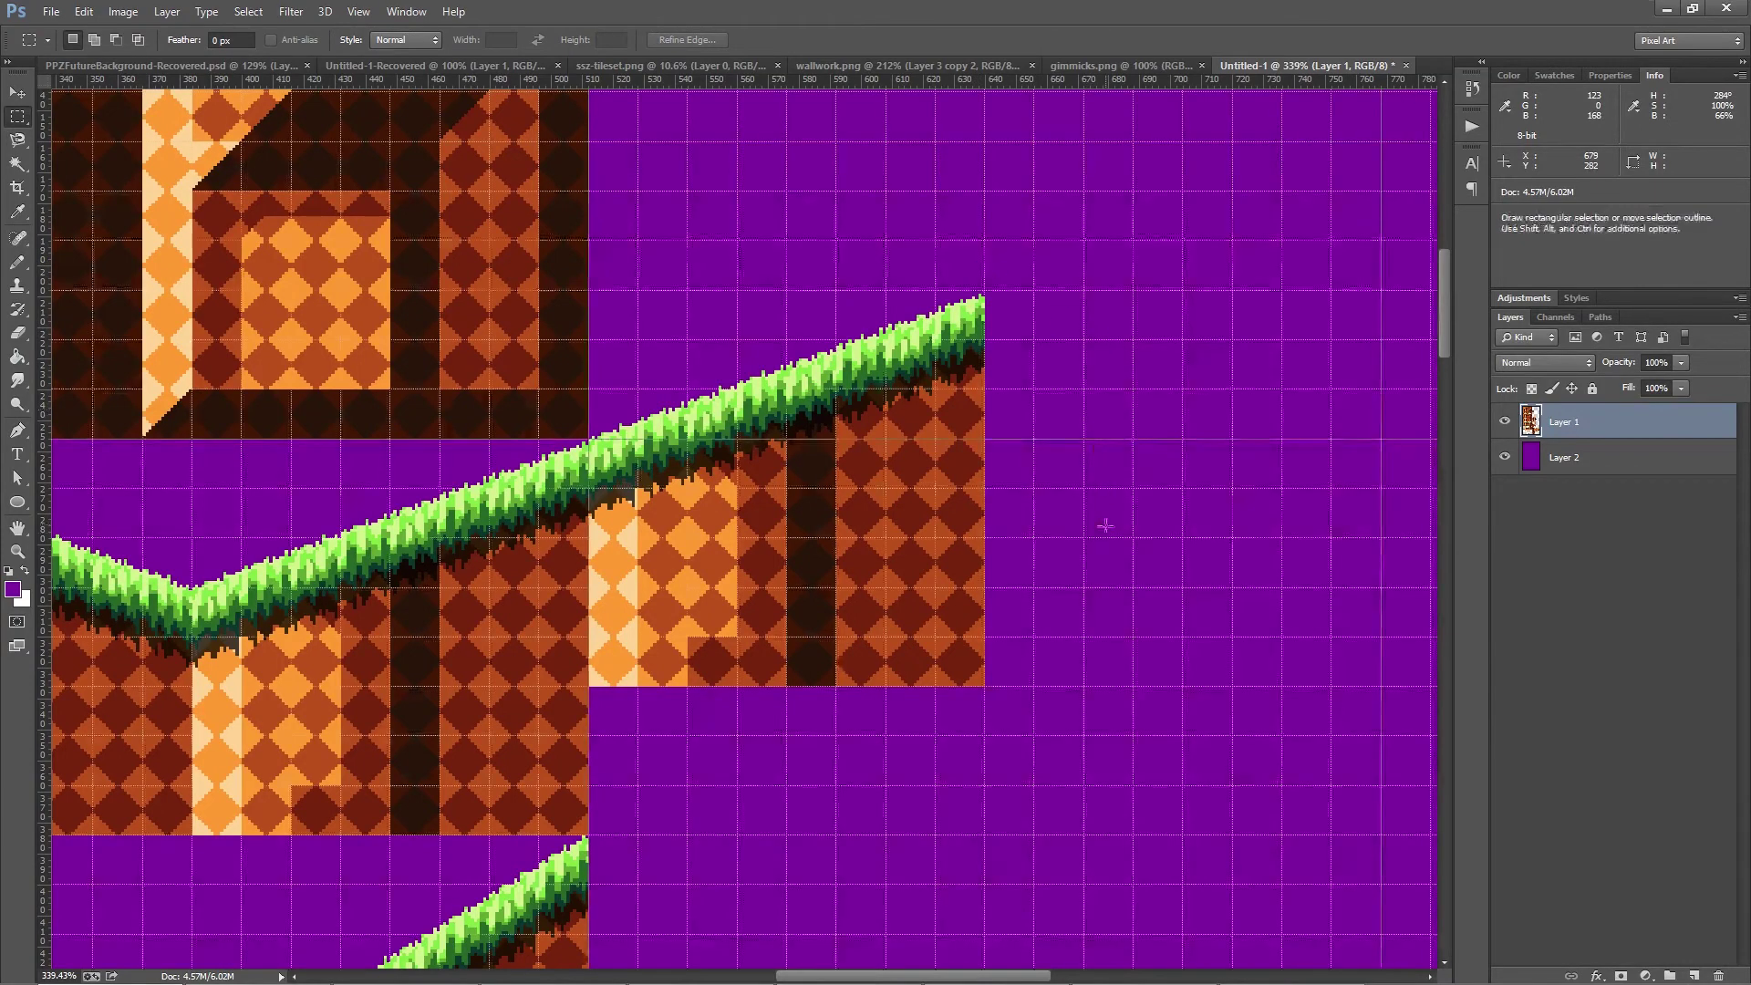
Marquee the slope tile, move it to check grid snapping, deselect, and reselect the rising slope.
left_click_drag(1163, 734, 589, 246)
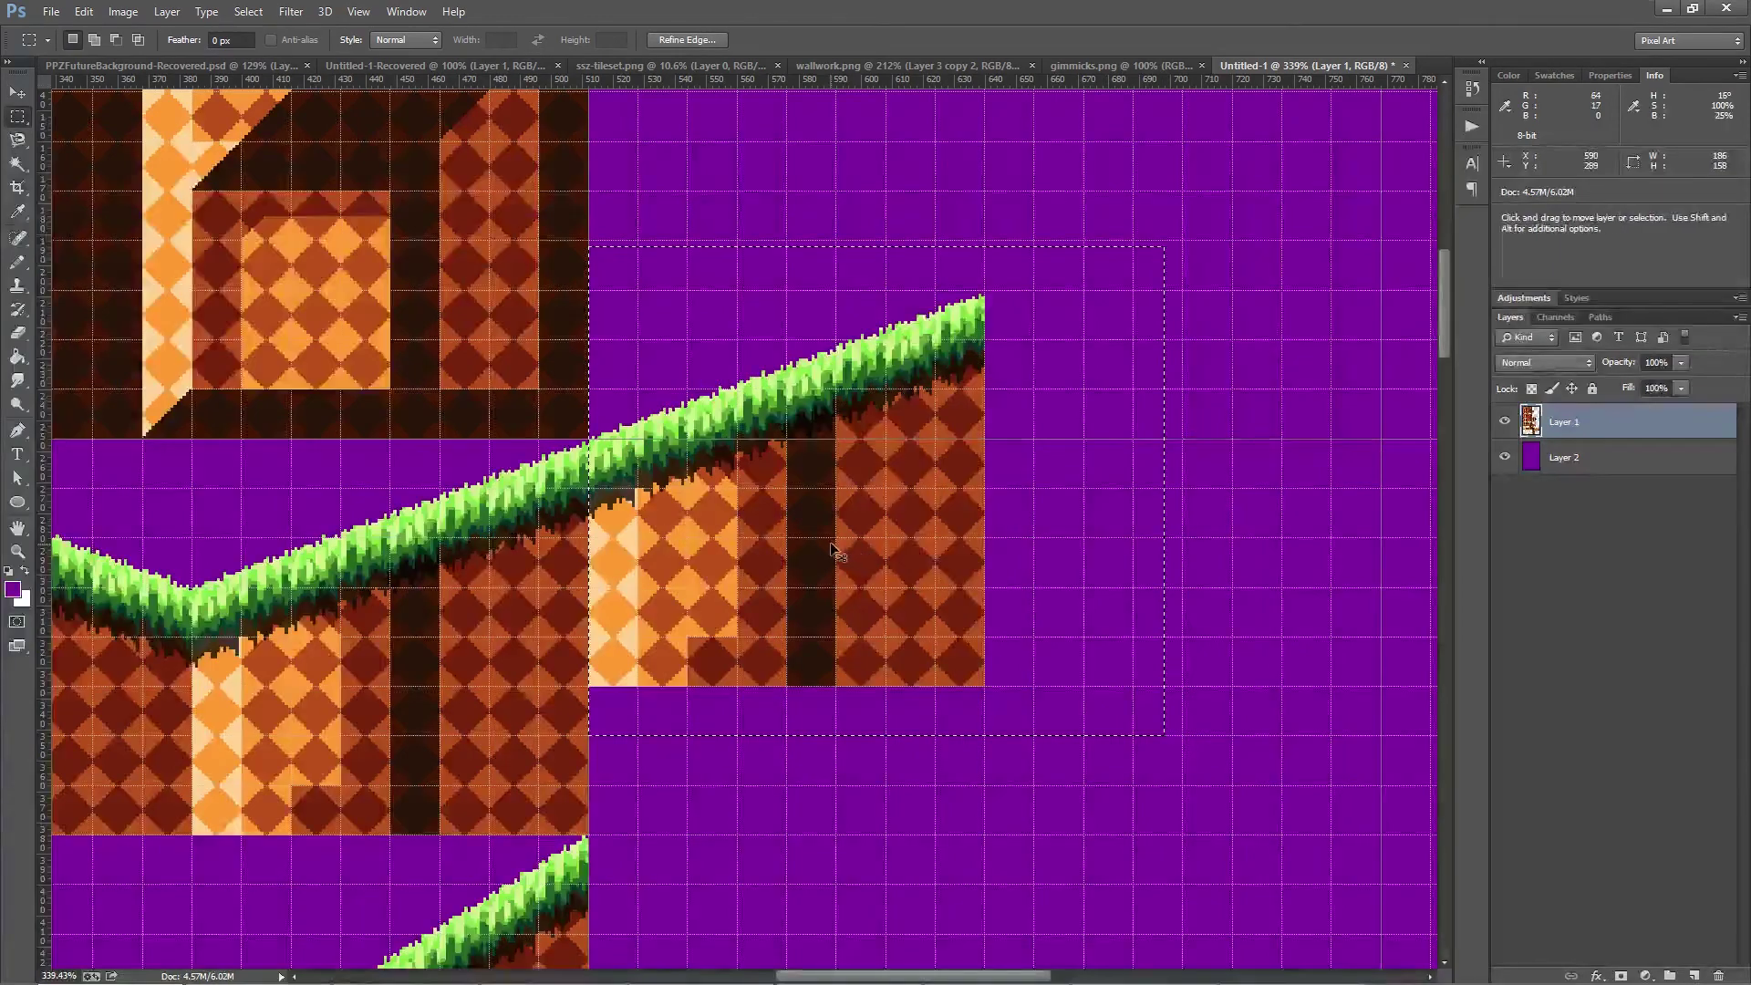
left_click(22, 90)
left_click_drag(808, 470, 740, 483)
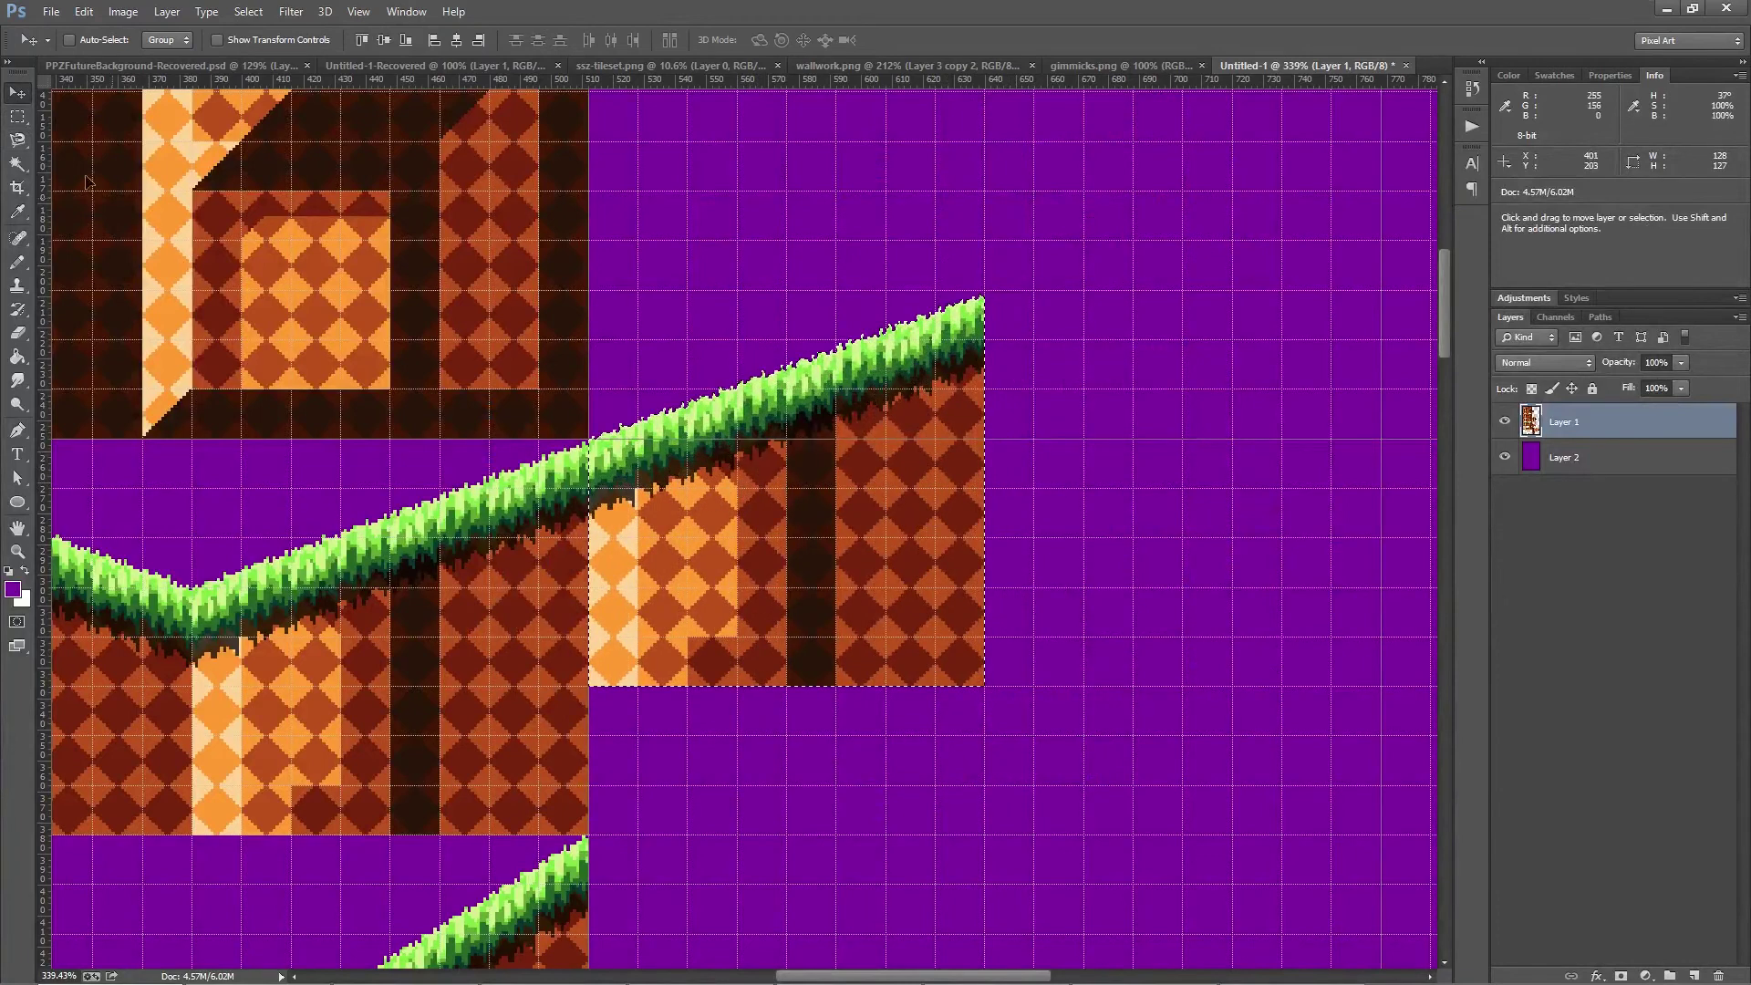
left_click(19, 116)
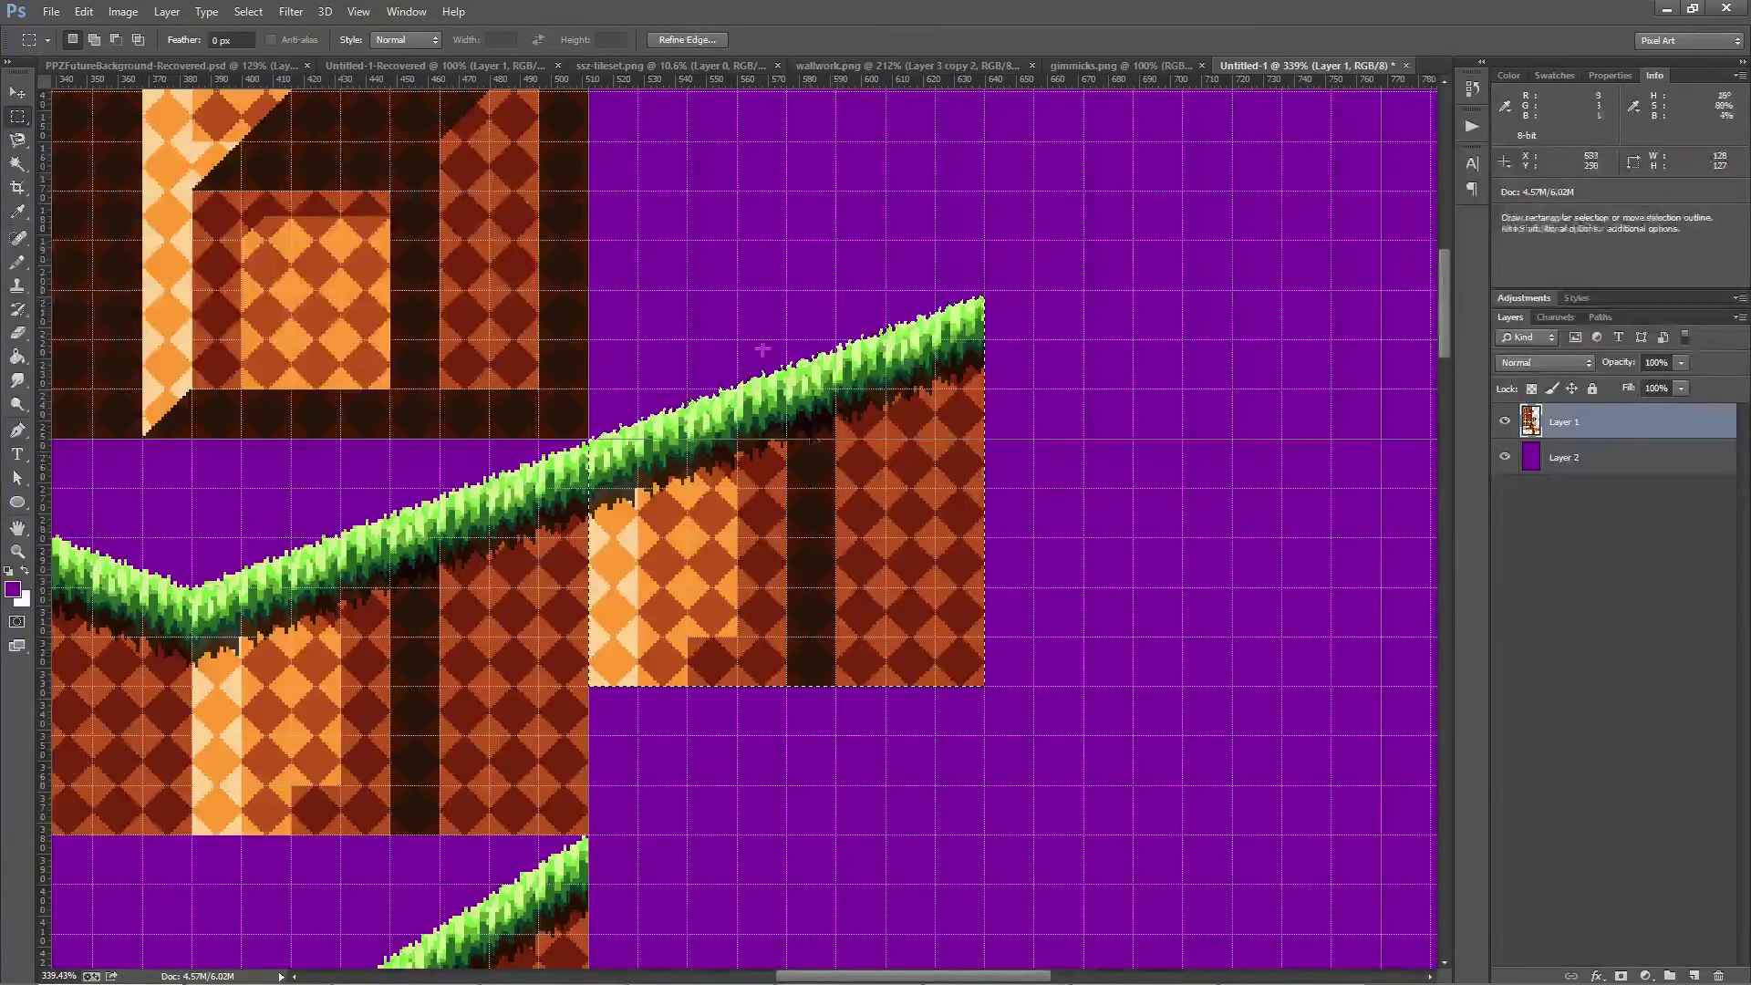
key("ctrl+d")
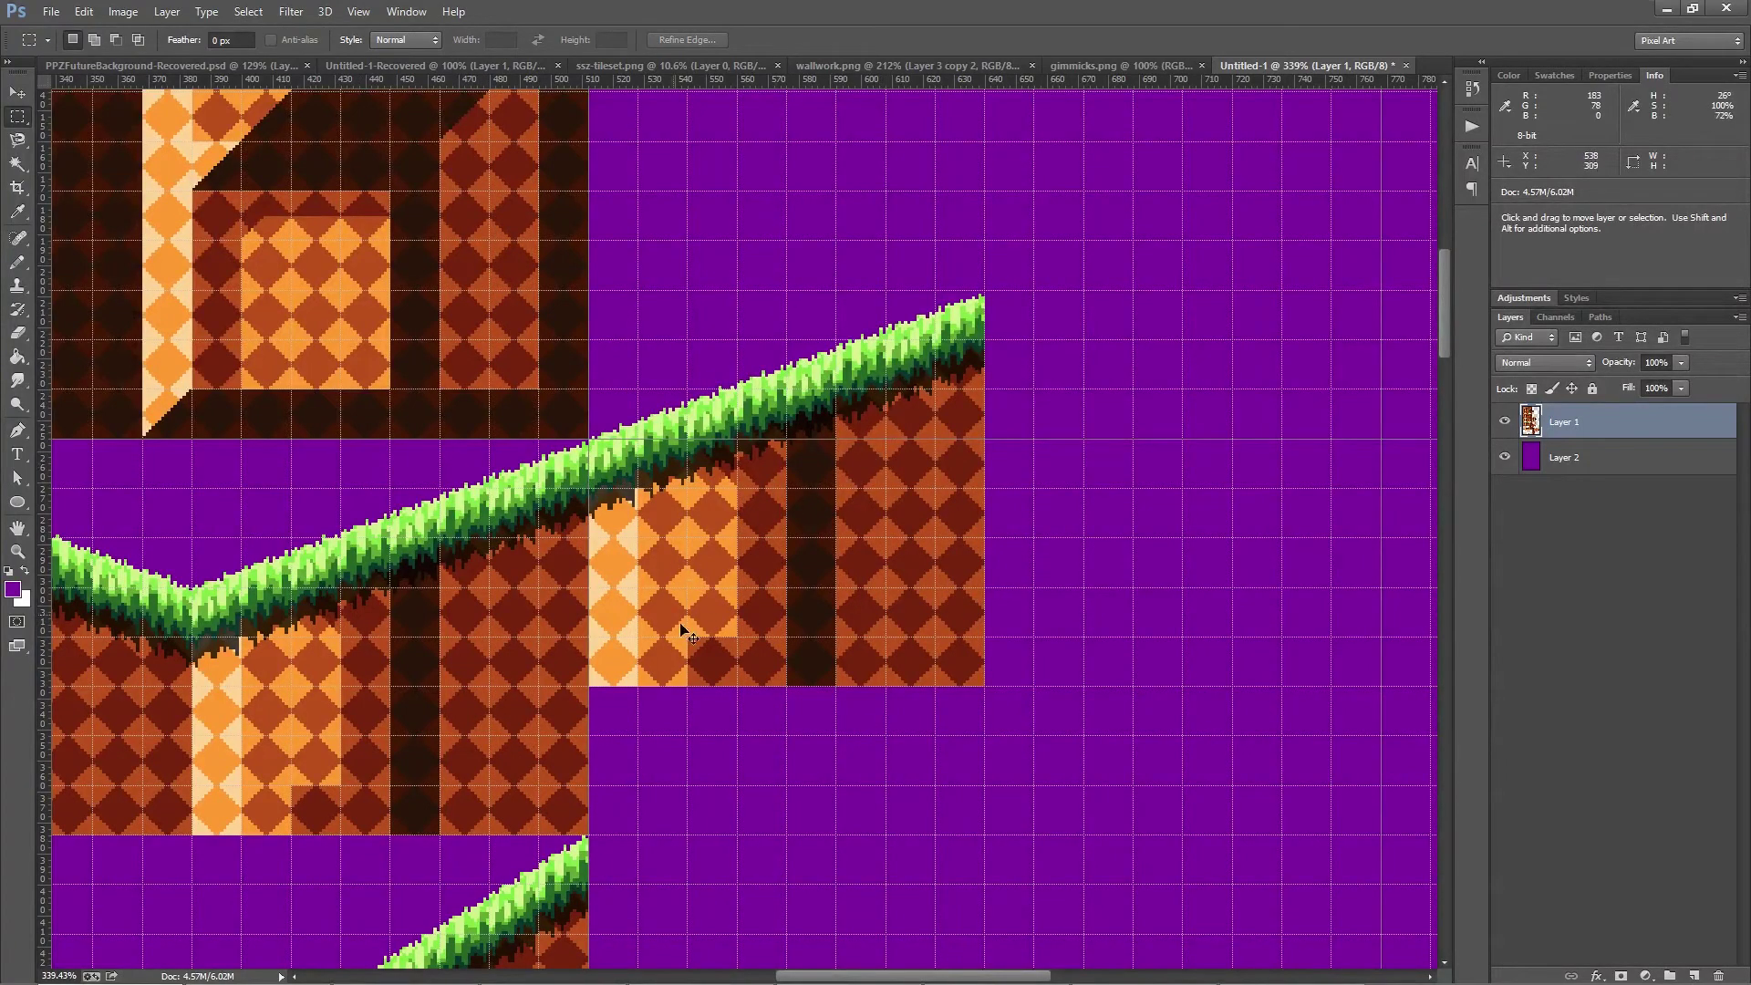
left_click_drag(1085, 689, 588, 256)
Move the rising slope tile off to the right, then snap it back beside the dip.
left_click_drag(740, 511, 626, 689)
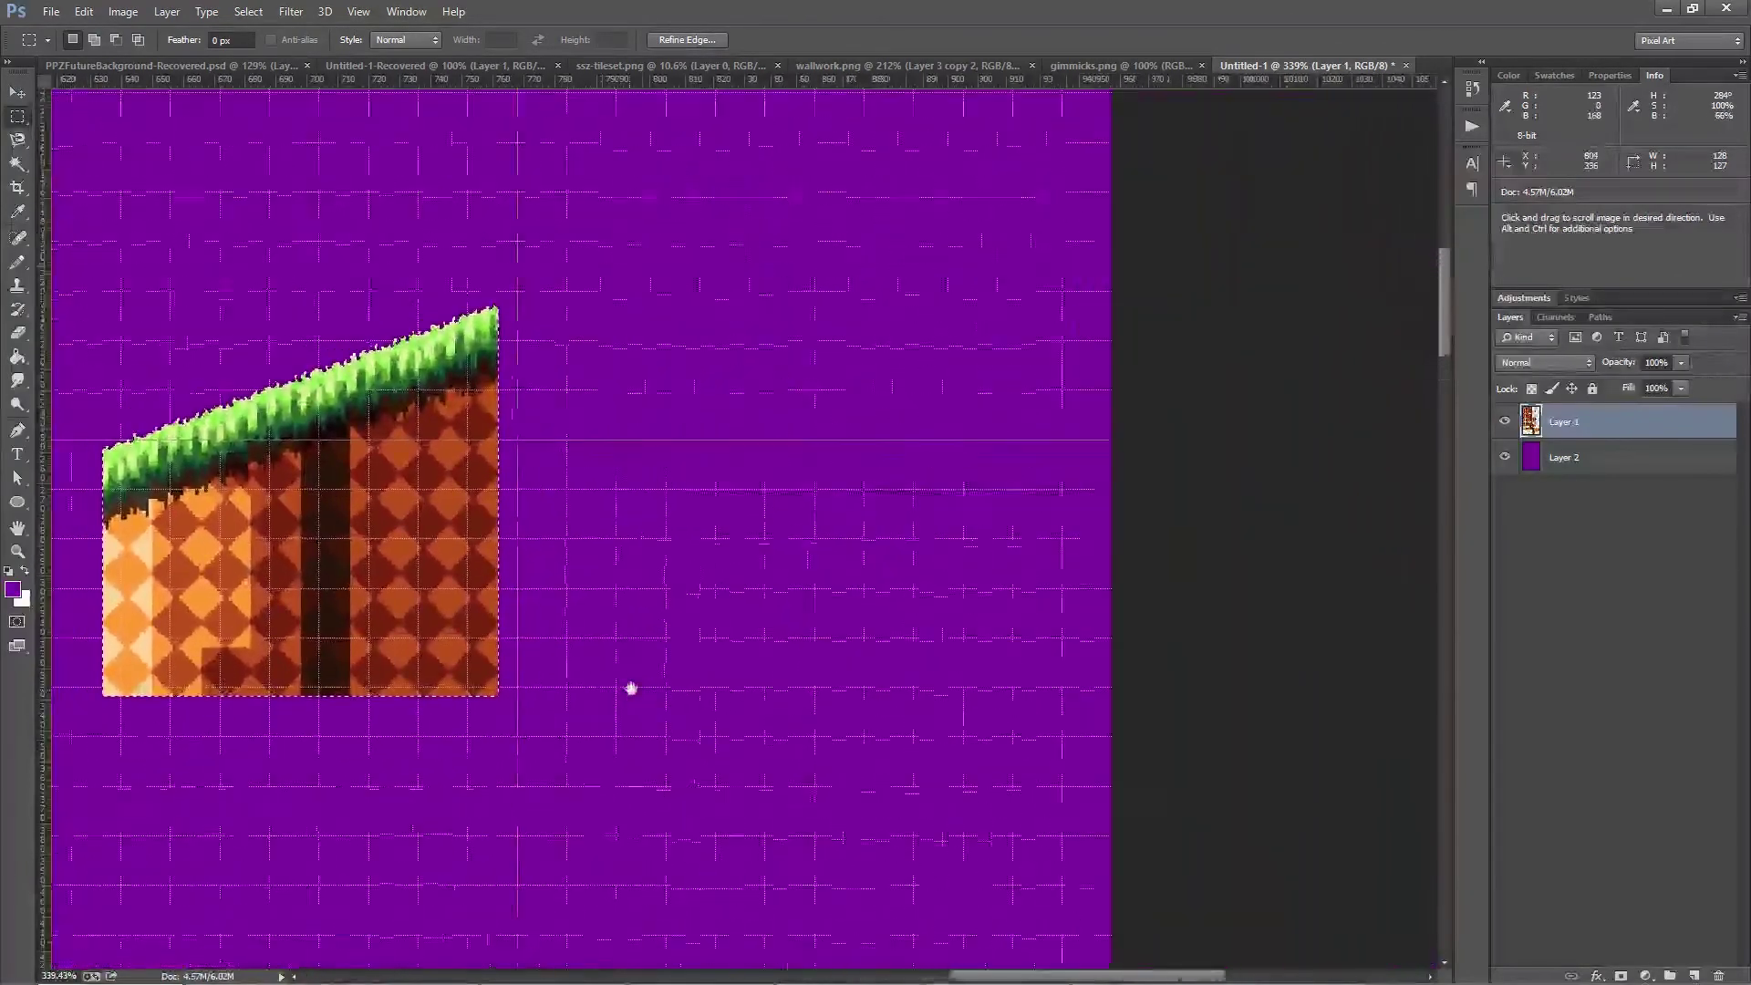
left_click_drag(360, 633, 1024, 528)
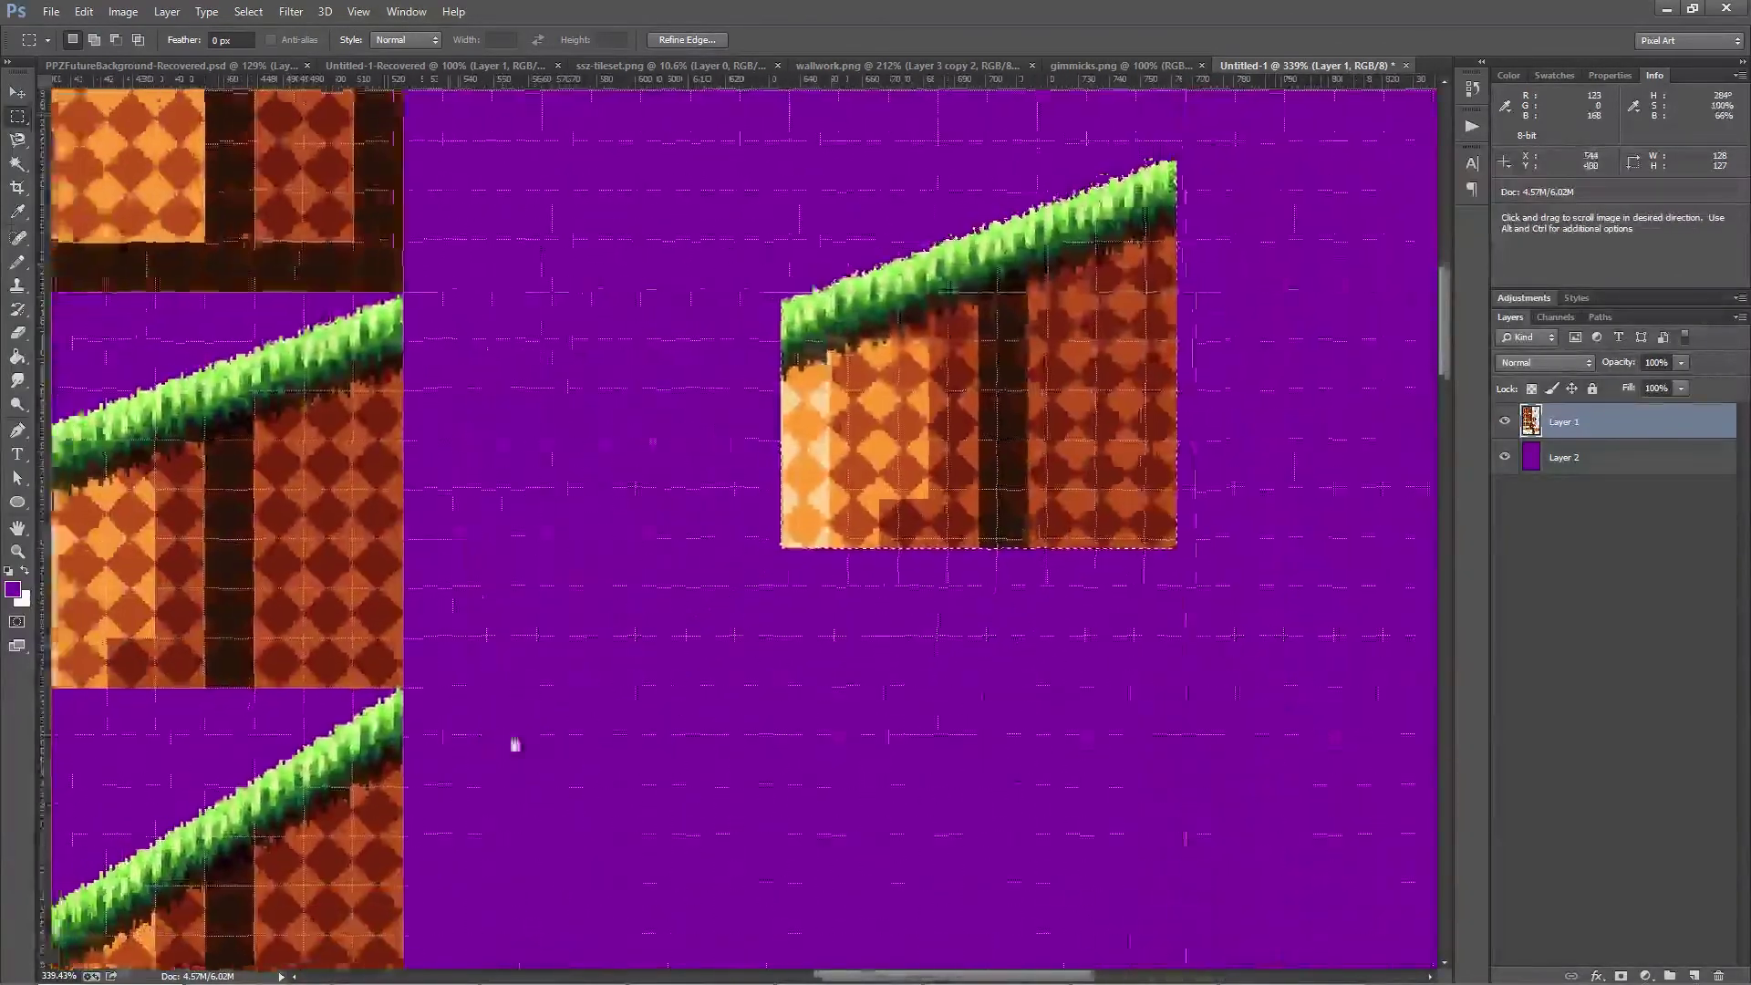
left_click_drag(512, 739, 485, 386)
left_click_drag(880, 641, 488, 607)
left_click_drag(1031, 672, 785, 924)
Select the 128×128 tile on the dip's right half, undoing a misplaced copy.
scroll(711, 903, "down", 5)
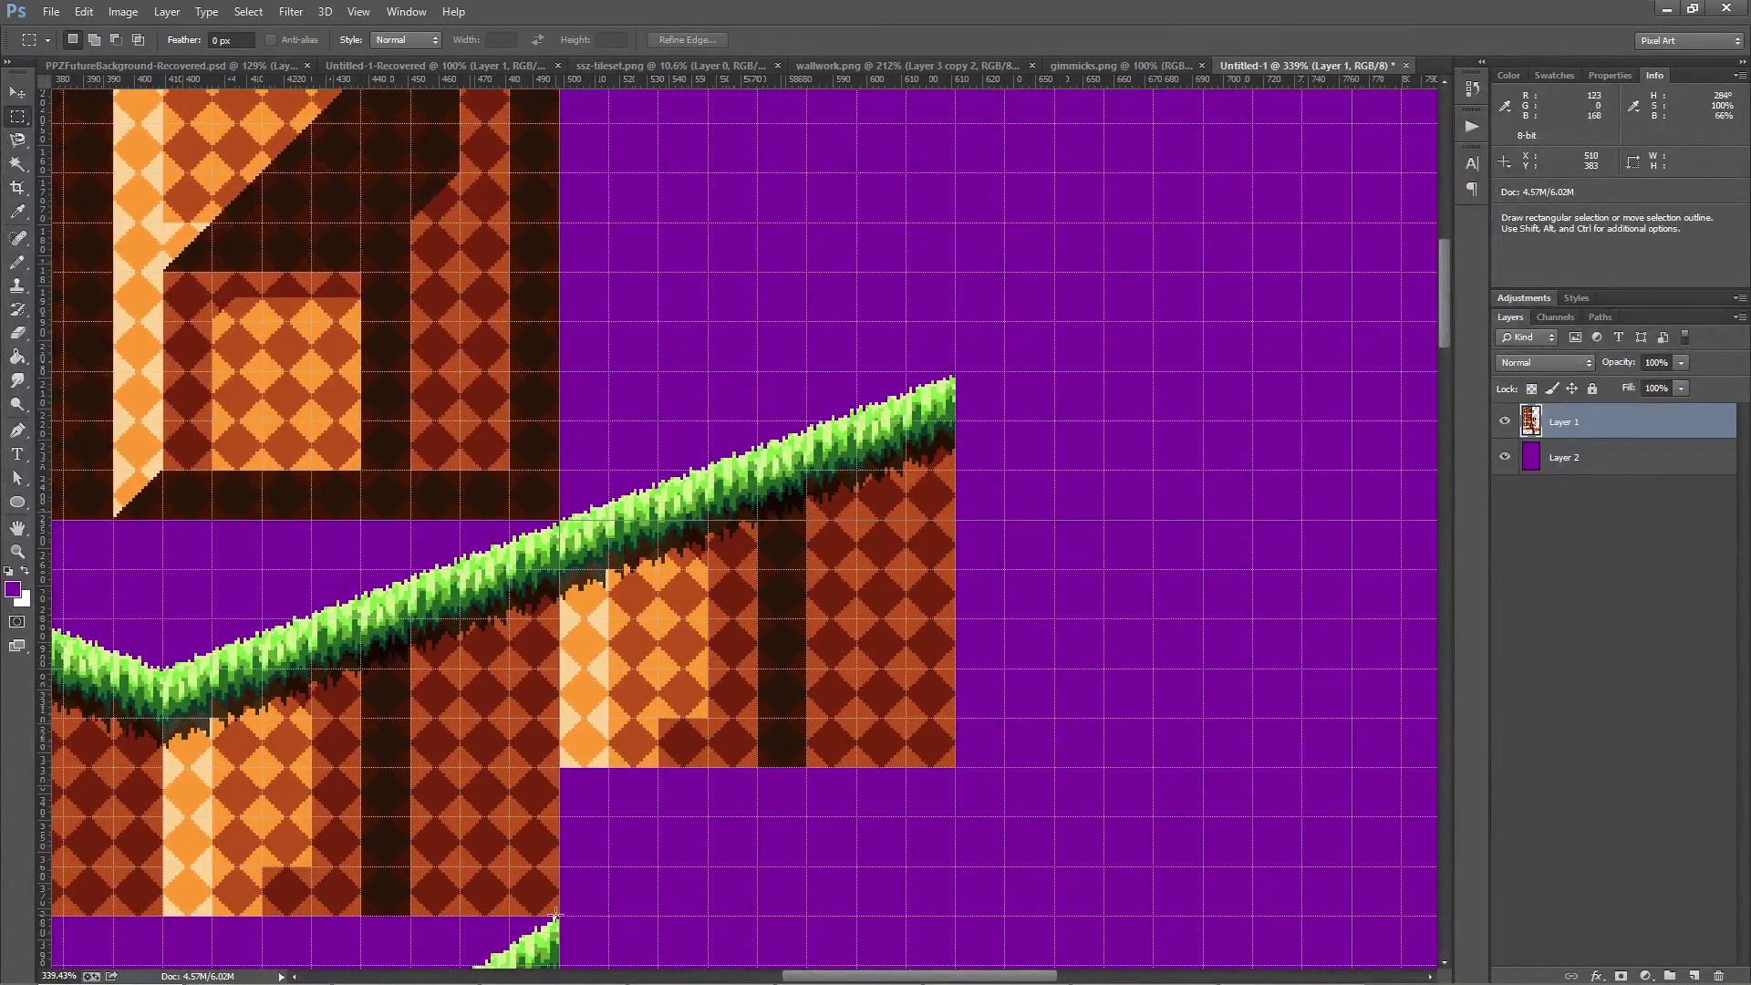
left_click_drag(557, 915, 165, 518)
scroll(354, 700, "down", 4)
left_click_drag(354, 700, 1087, 584)
key("ctrl+z")
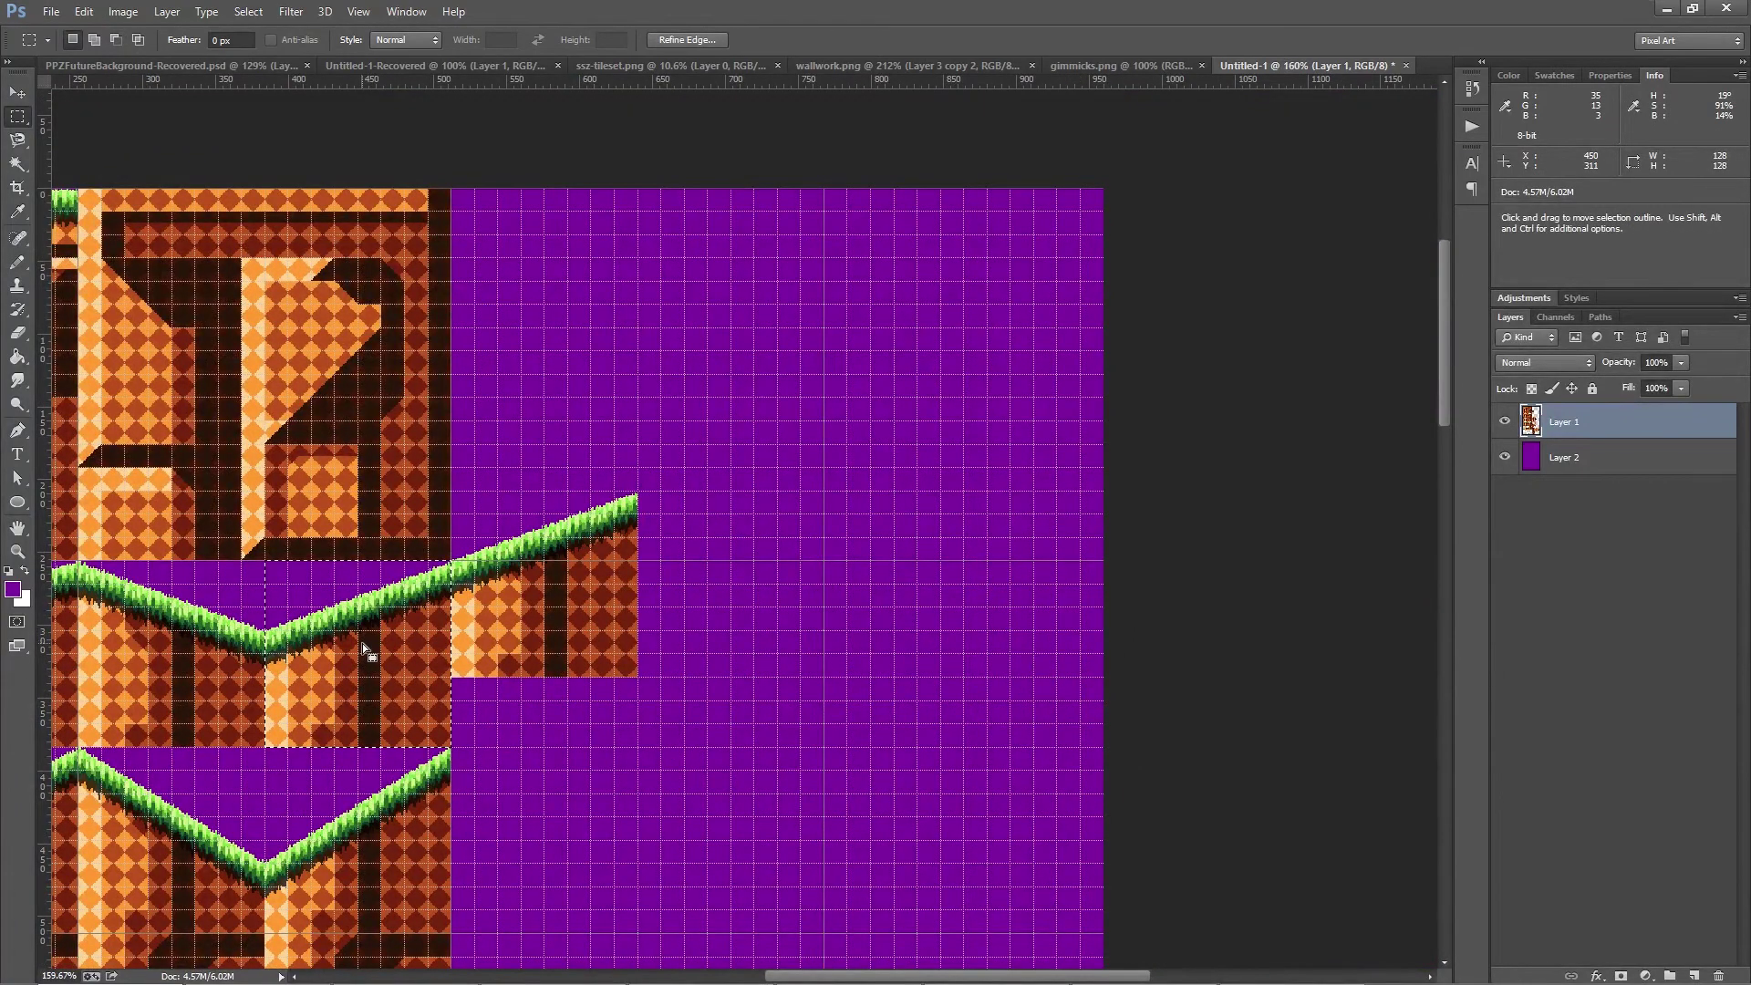
Ctrl+Alt-drag copies of the slope tile to the right to continue the incline.
key("ctrl")
key("alt")
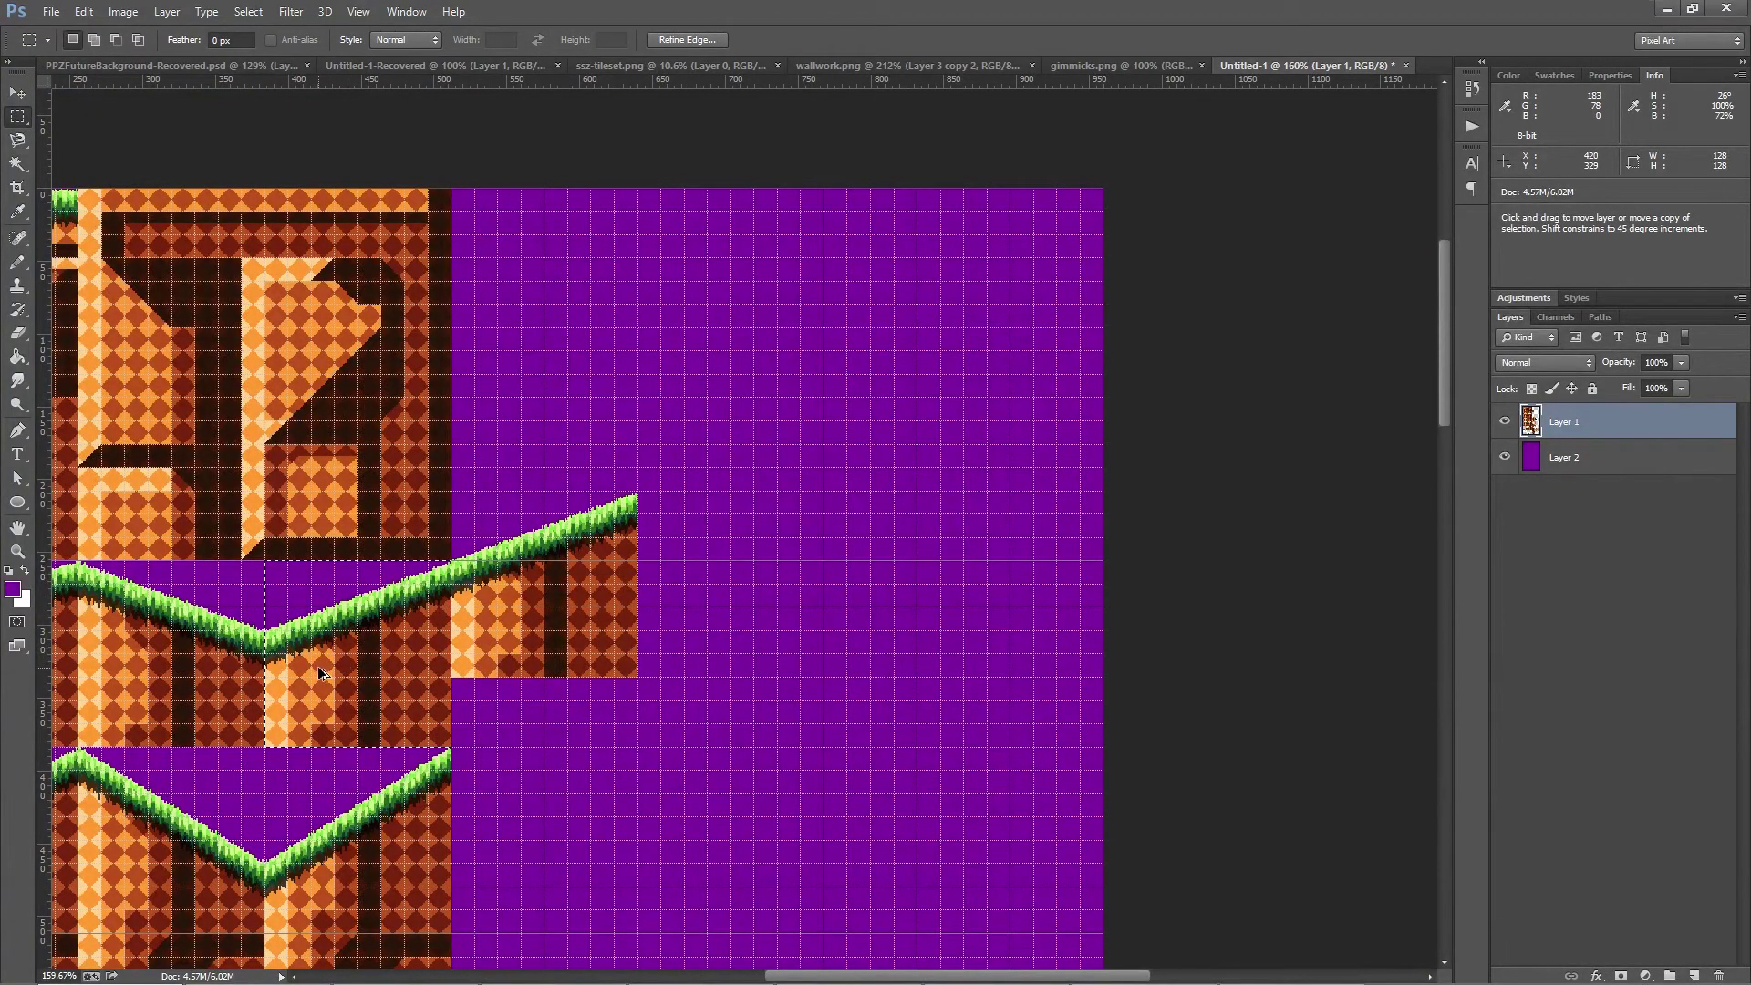
left_click_drag(319, 673, 641, 841)
left_click_drag(641, 841, 1031, 823)
Undo the stray copies, remove the lower-left one, and marquee the remaining copies.
key("ctrl+z")
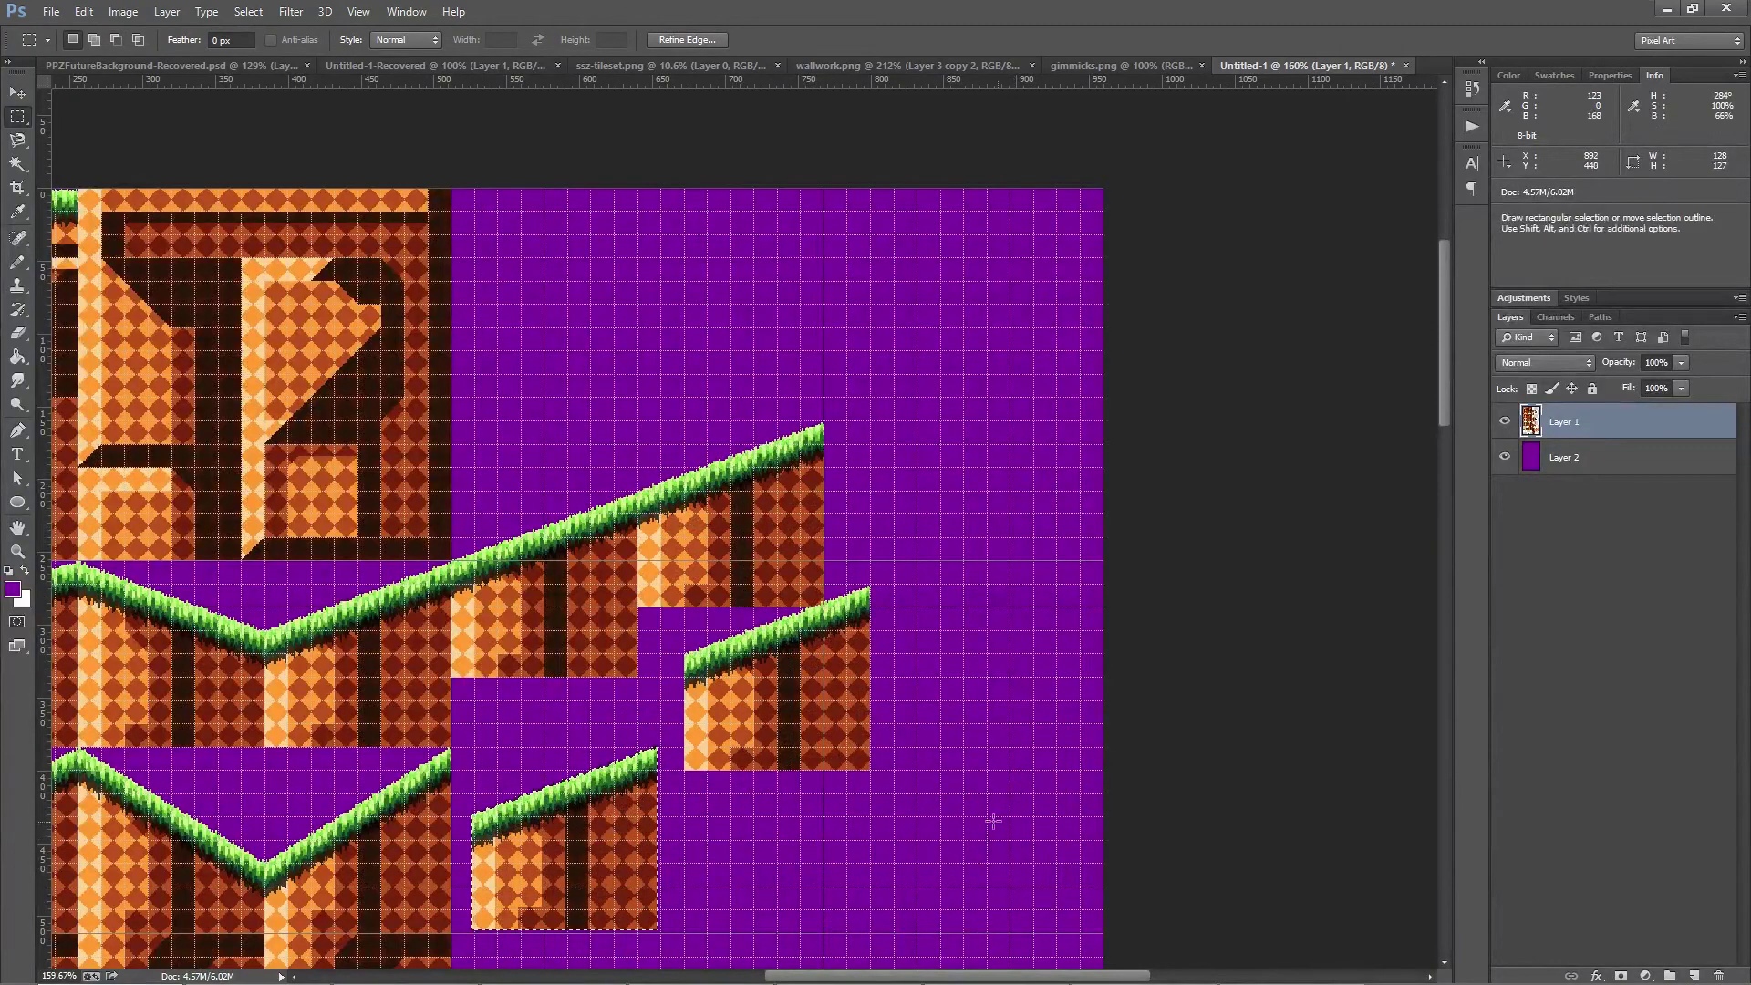
key("ctrl+z")
left_click(775, 702)
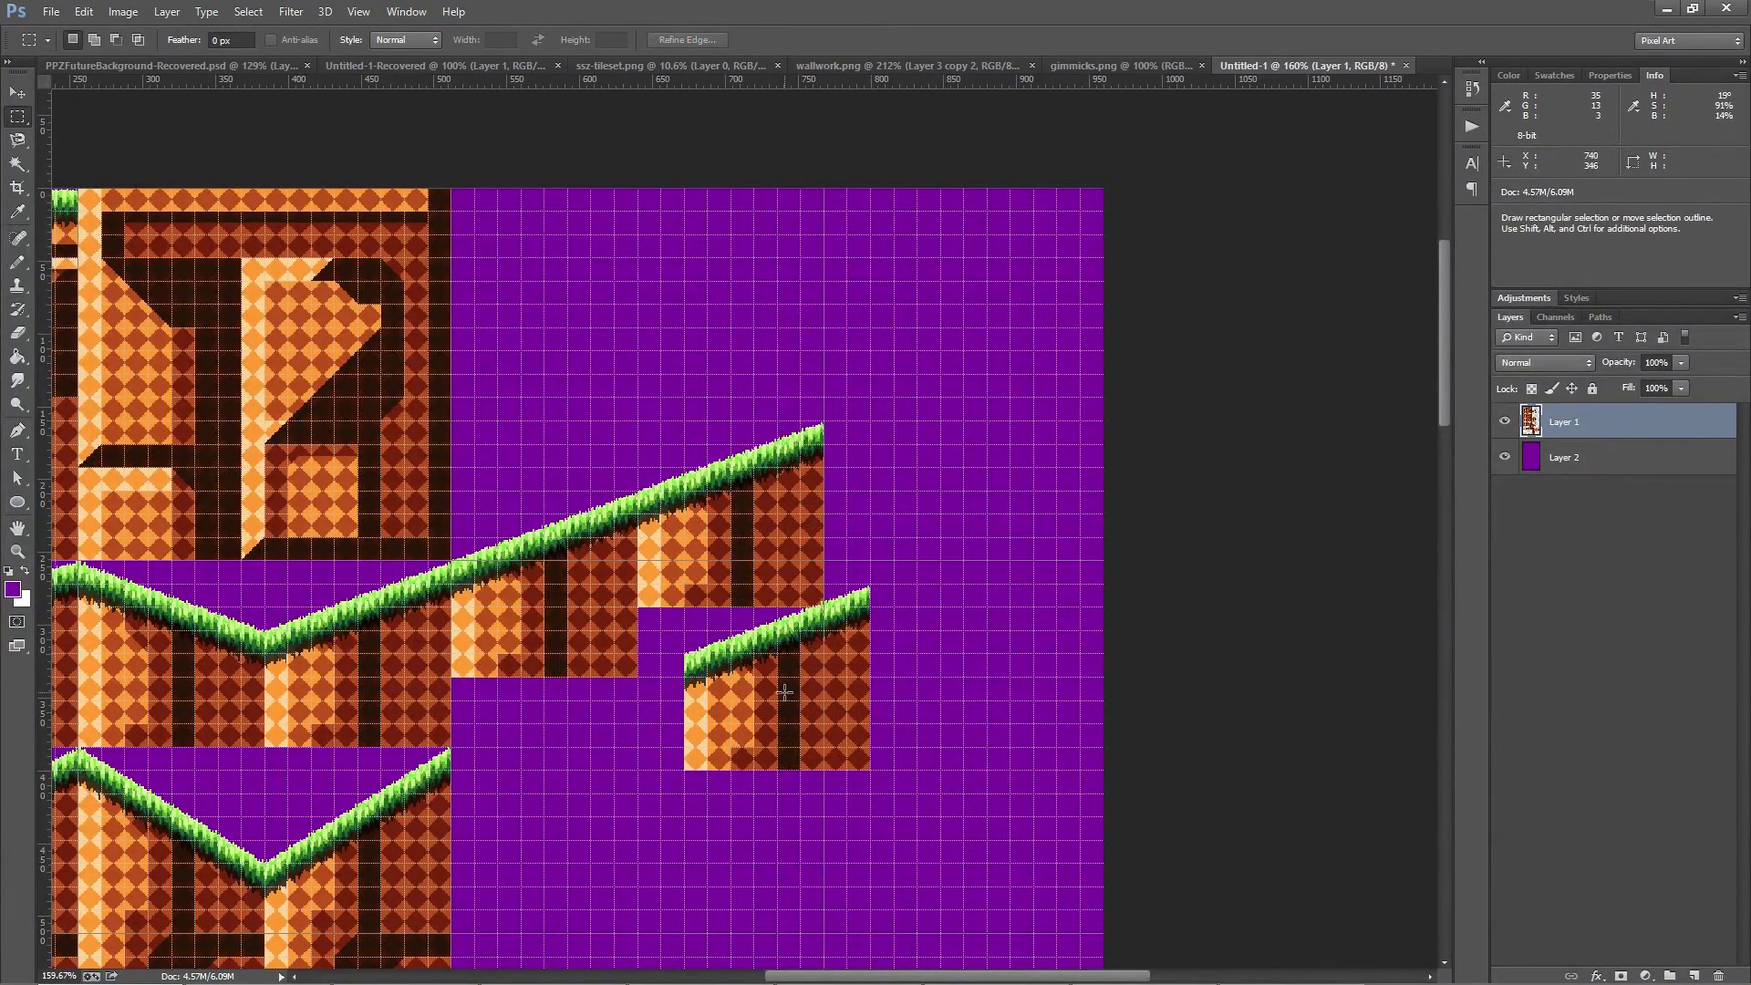
mouse_move(1009, 816)
left_mouse_down()
mouse_move(766, 390)
mouse_move(529, 291)
mouse_move(451, 280)
left_mouse_up()
Delete the duplicated grass-slope tile copies inside the marquee, leaving the purple area empty.
key("Delete")
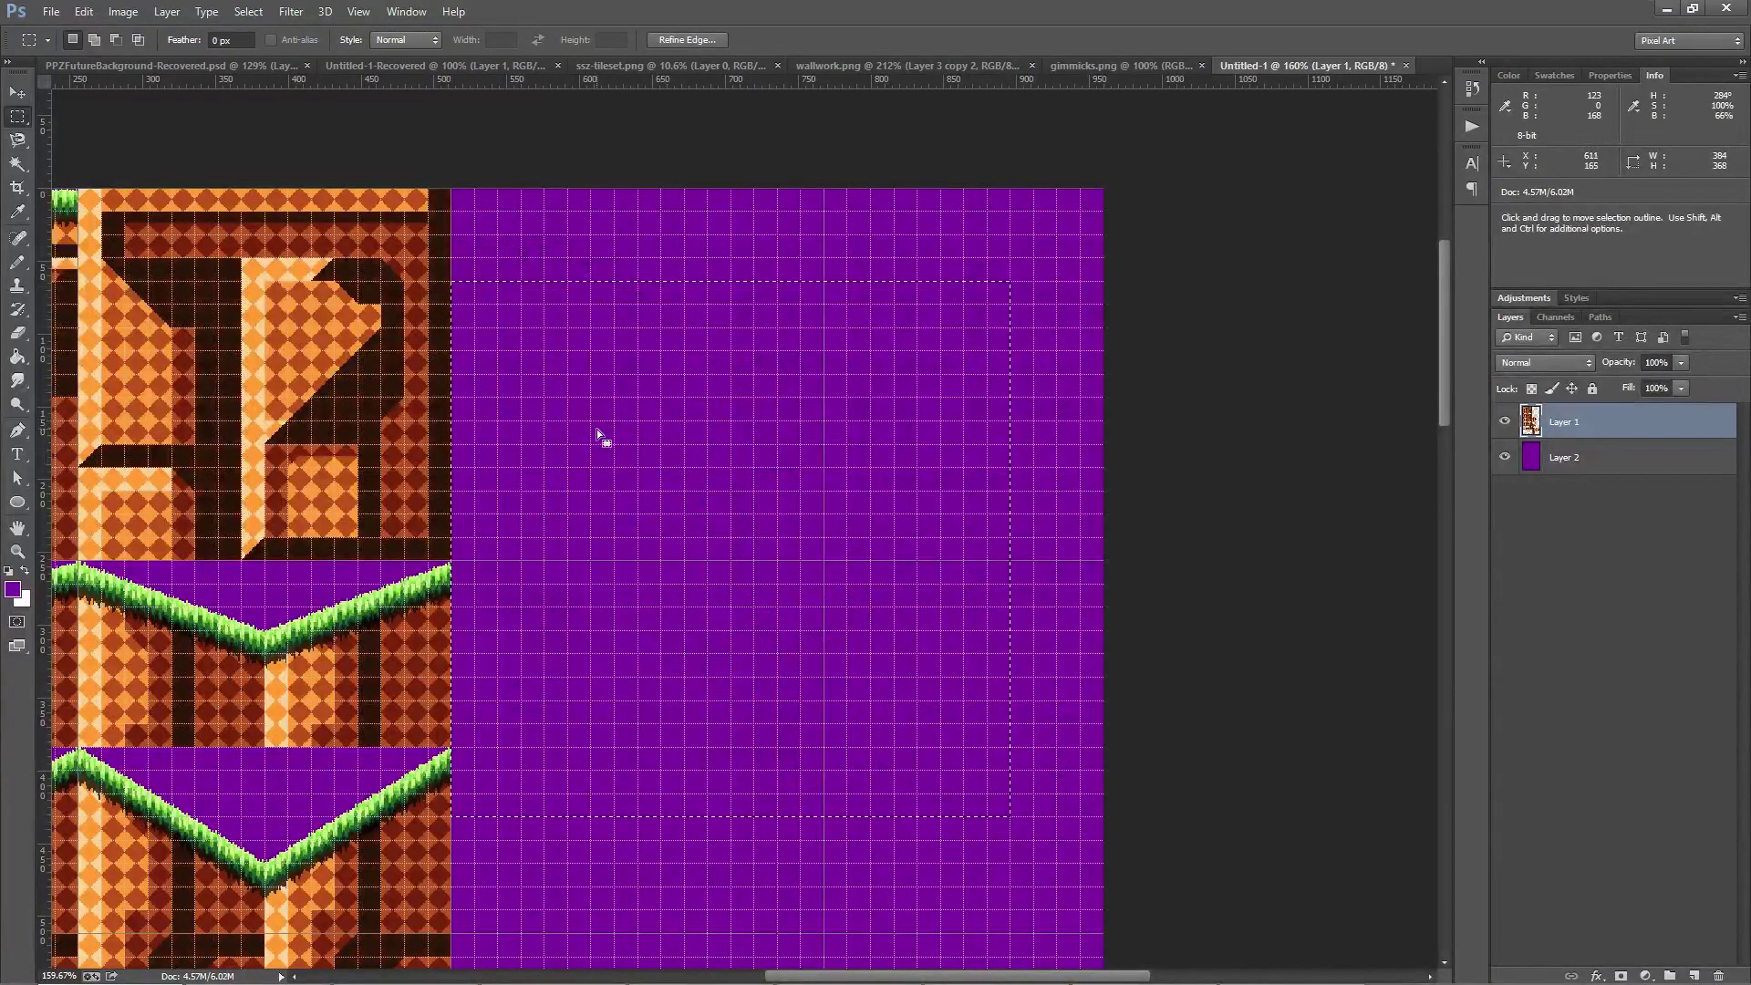